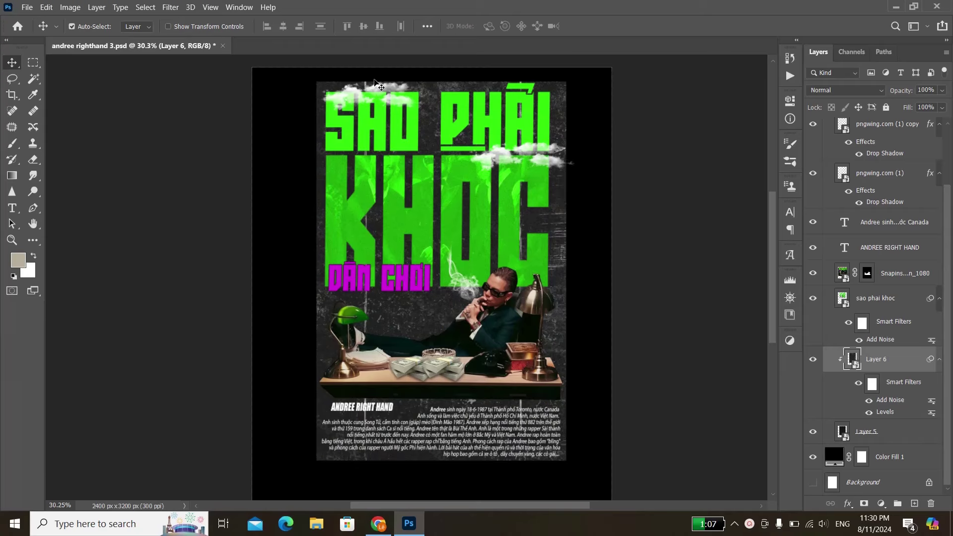
Zoom in and out around the poster to inspect its layout
scroll(375, 82, "down", 1)
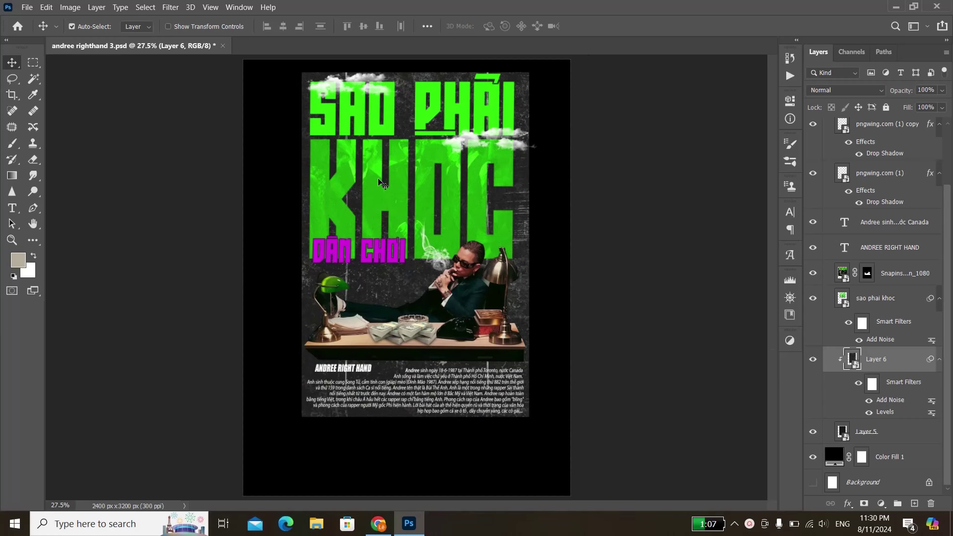
scroll(383, 185, "up", 1)
scroll(404, 279, "up", 1)
scroll(405, 278, "up", 1)
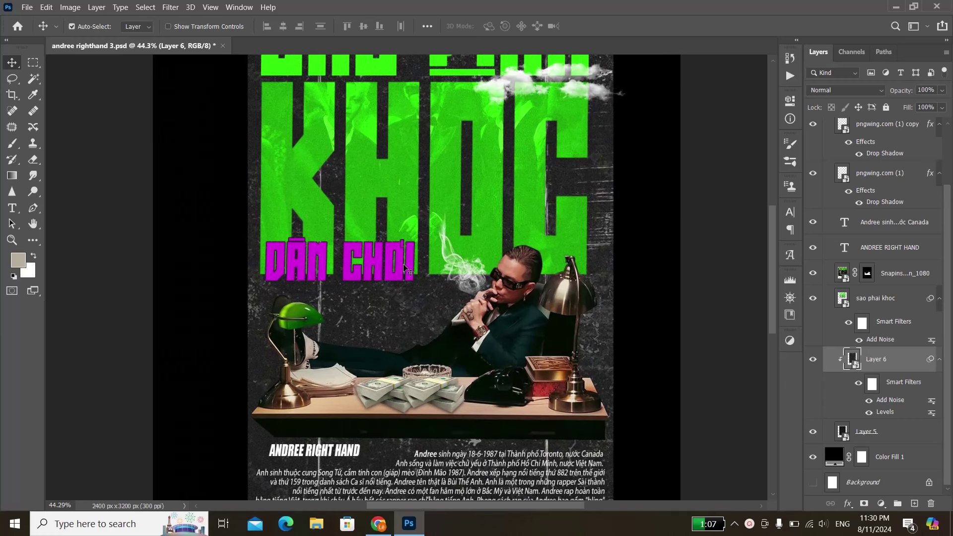
scroll(404, 267, "down", 1)
scroll(403, 262, "down", 1)
scroll(403, 255, "down", 1)
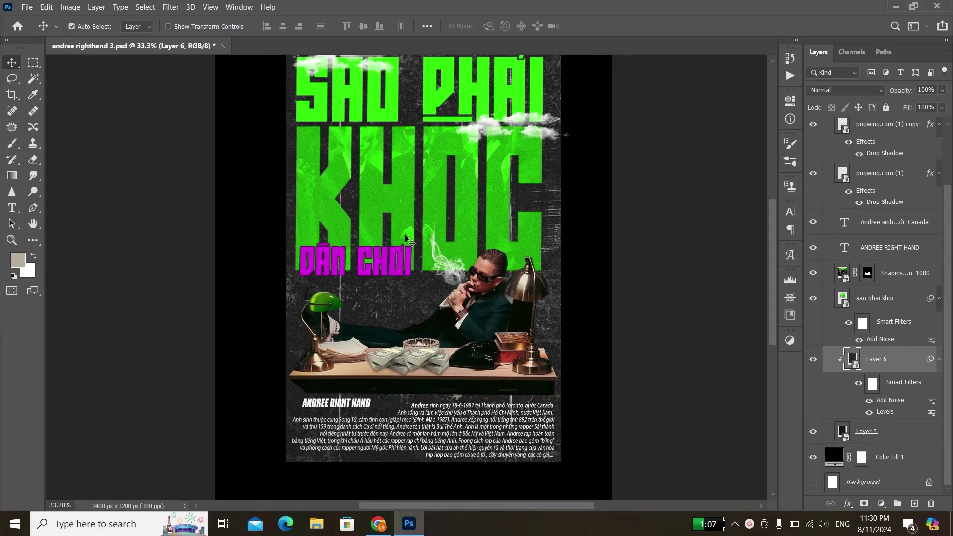
scroll(406, 240, "down", 1)
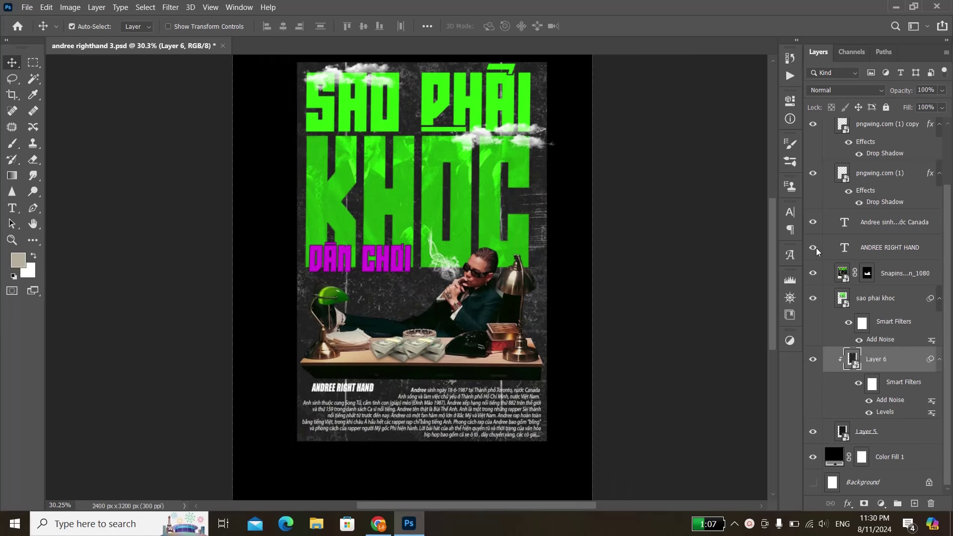
scroll(769, 232, "down", 1)
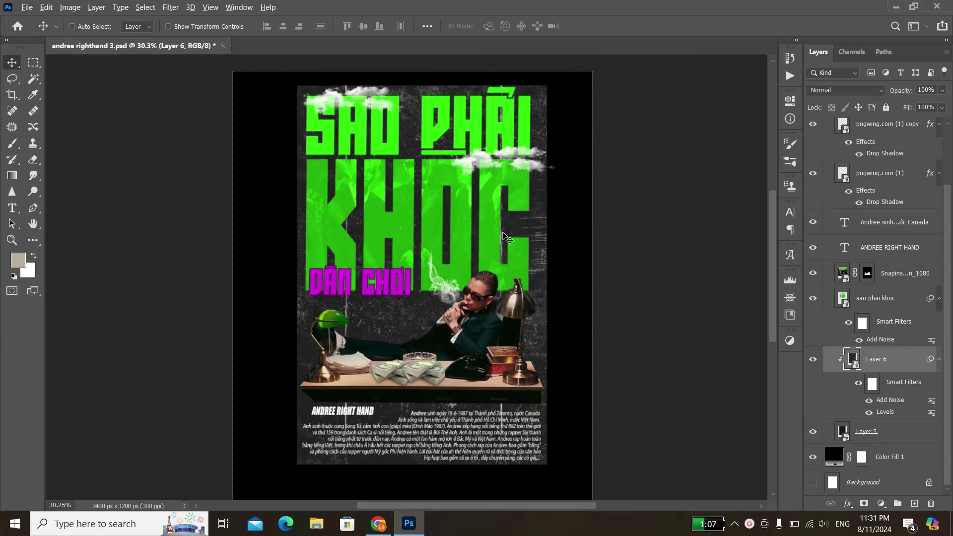
scroll(503, 236, "up", 1)
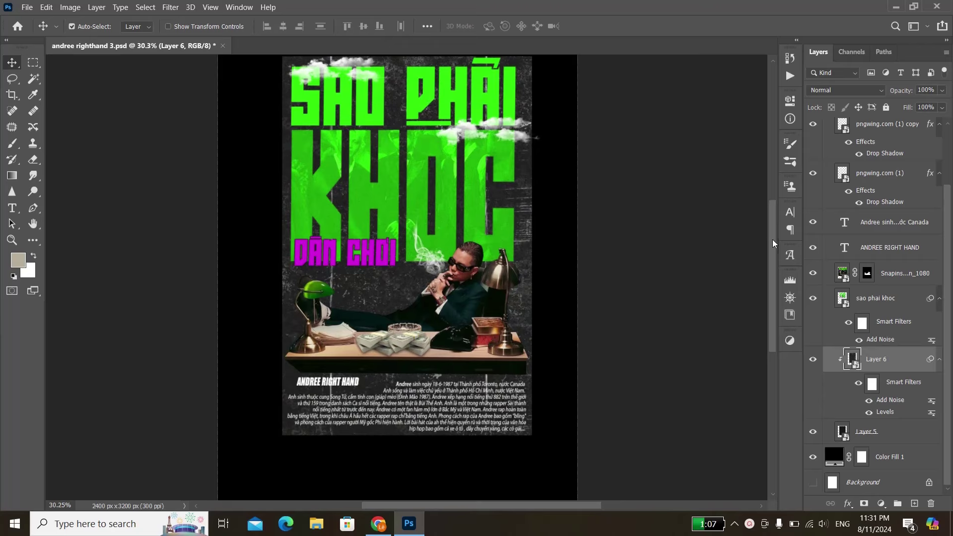
left_click_drag(772, 239, 775, 222)
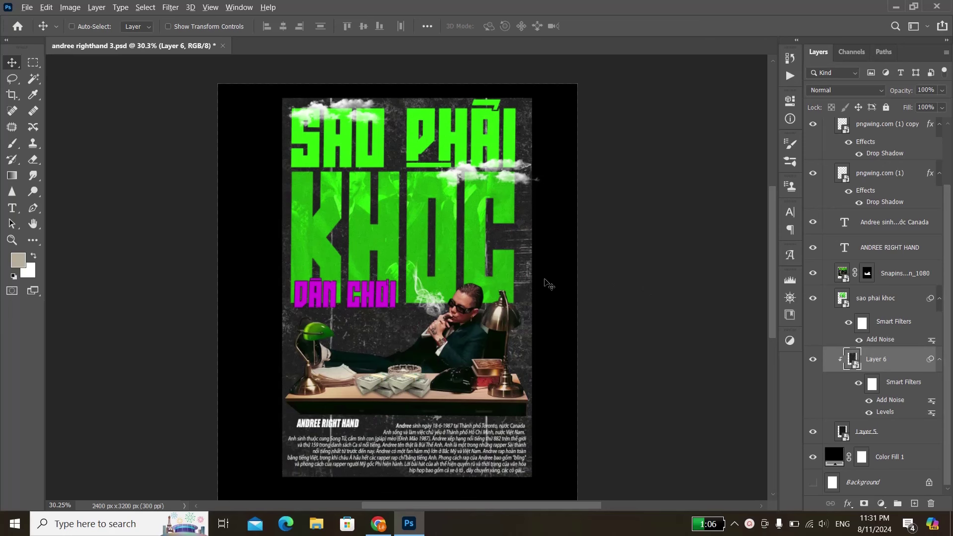
scroll(403, 303, "down", 1)
scroll(481, 291, "down", 1)
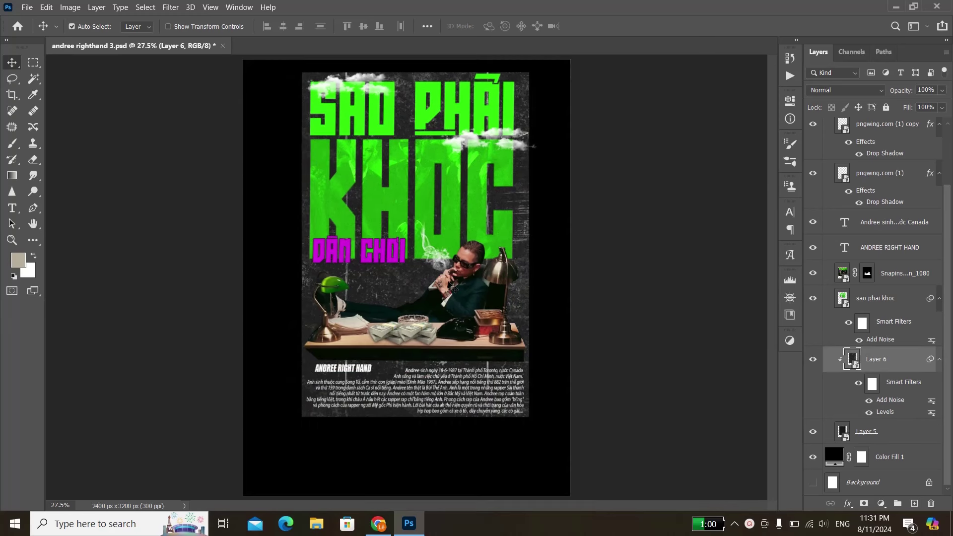
scroll(406, 300, "up", 1)
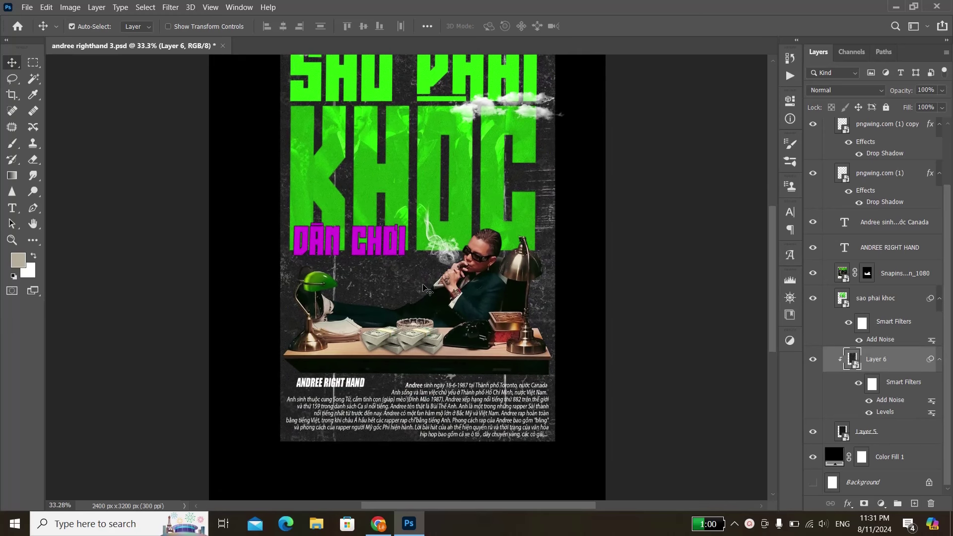
scroll(426, 293, "up", 1)
scroll(430, 303, "up", 1)
scroll(435, 312, "up", 1)
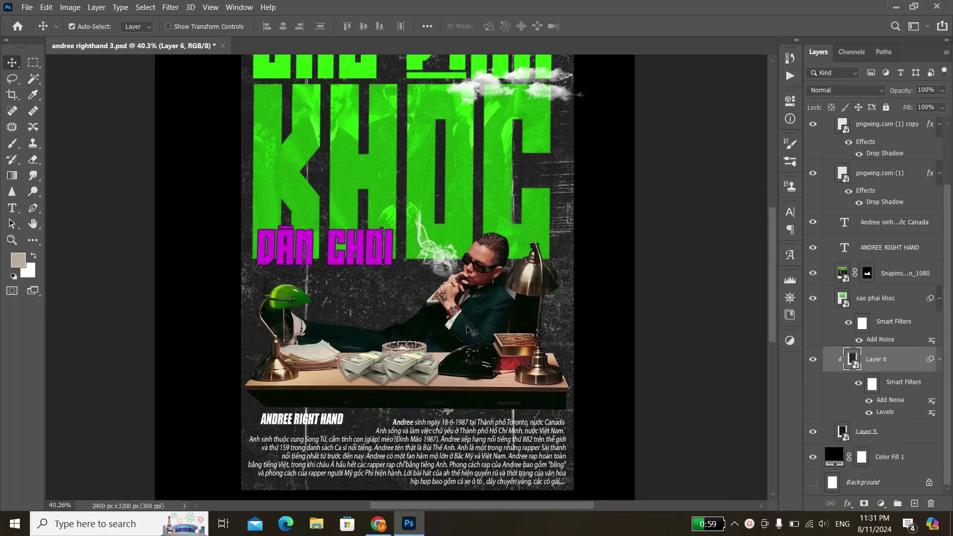
scroll(440, 323, "up", 1)
scroll(430, 322, "up", 1)
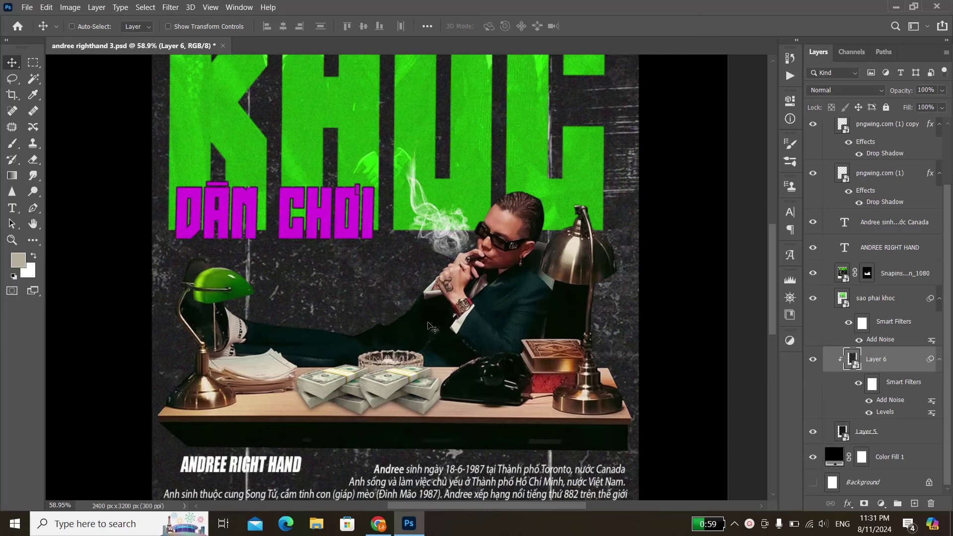
Select the Snapinsta photo layer and inspect the lower bio text area
left_click(524, 238)
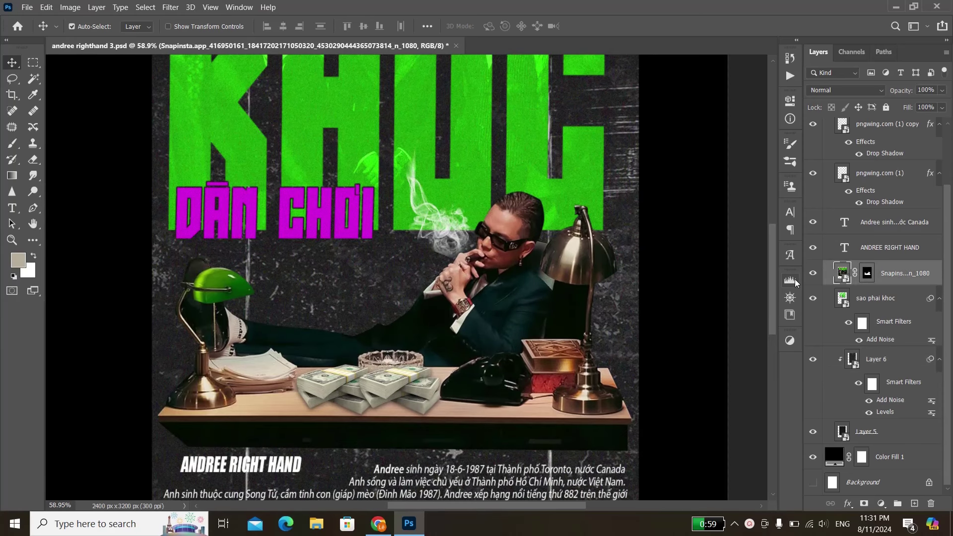
scroll(549, 270, "down", 1)
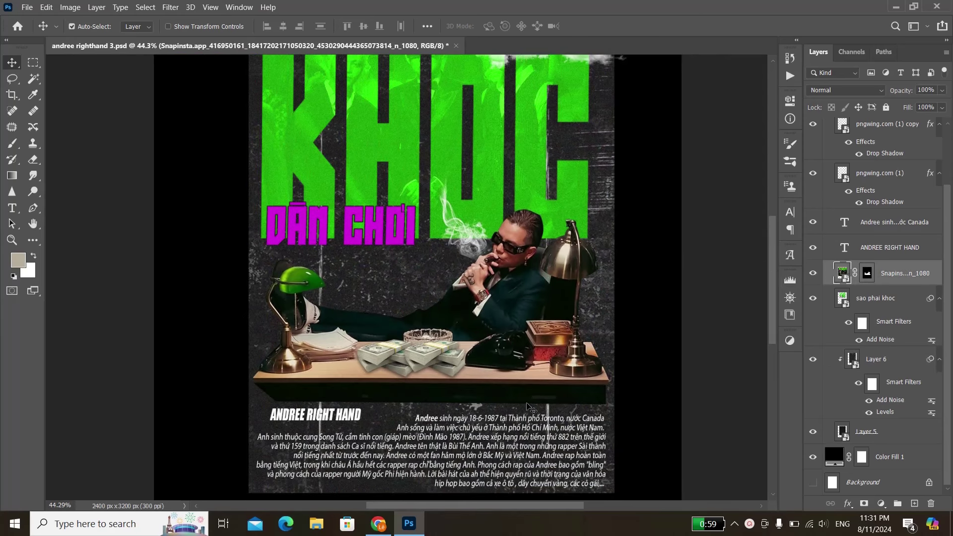
scroll(395, 244, "up", 5)
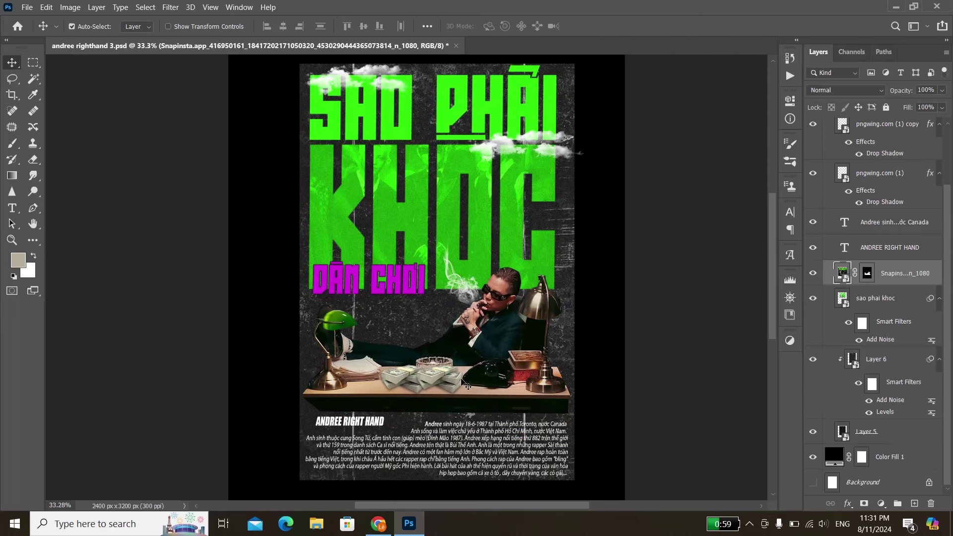
left_click_drag(455, 155, 463, 319)
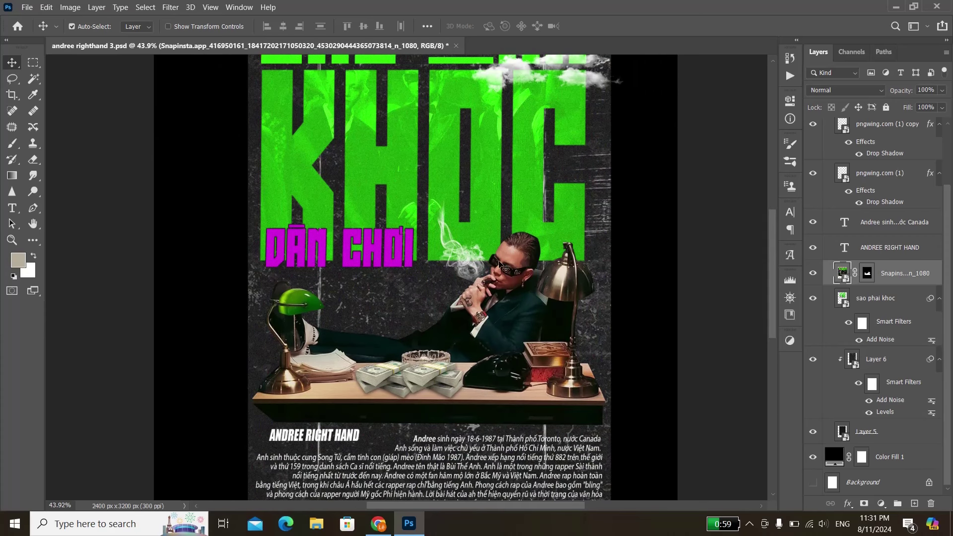
scroll(502, 267, "up", 1)
scroll(526, 278, "up", 1, "alt")
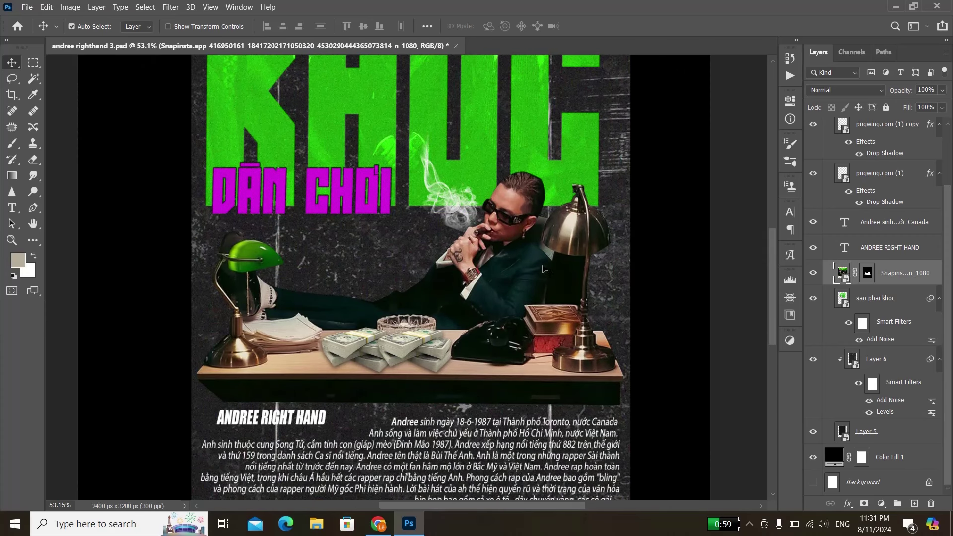
scroll(534, 258, "up", 1, "alt")
scroll(534, 268, "down", 2, "alt")
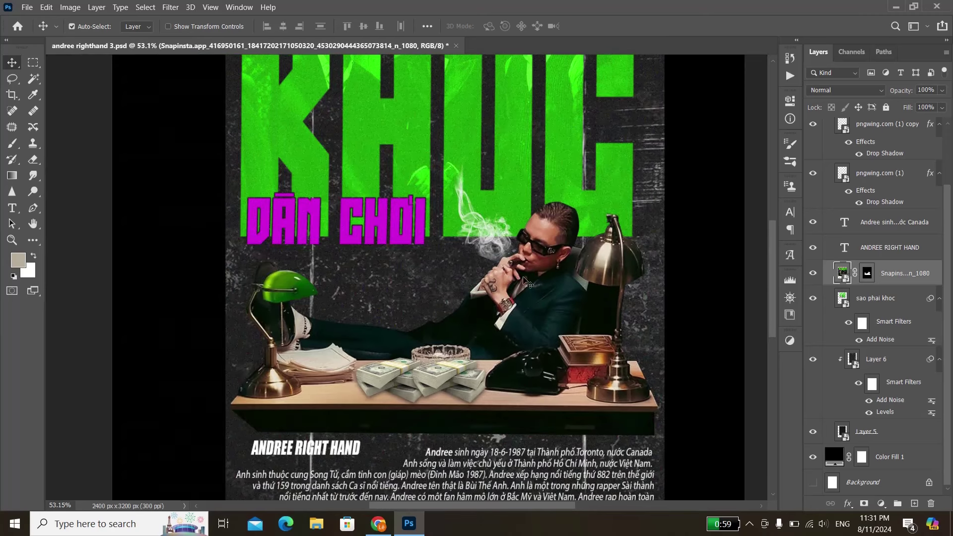
scroll(546, 278, "down", 1, "alt")
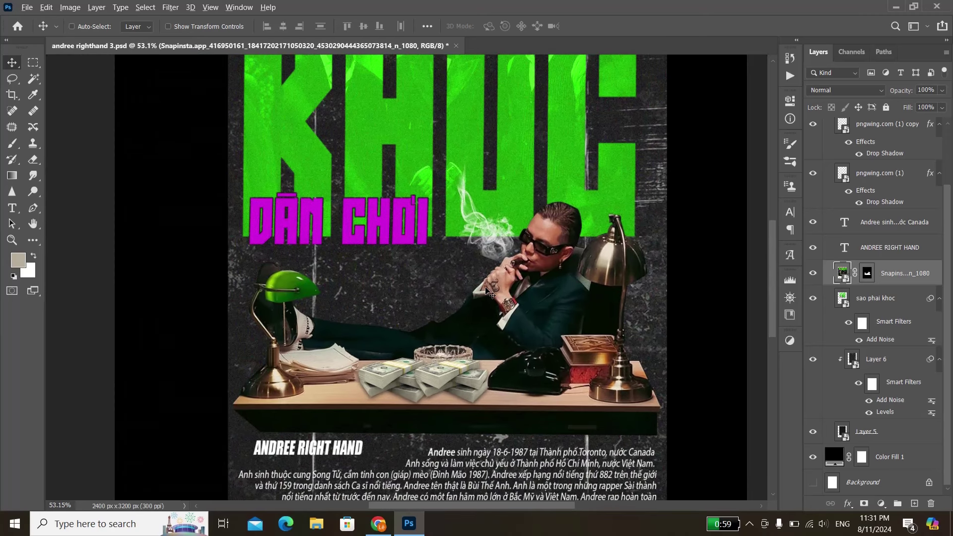
scroll(517, 286, "down", 1, "alt")
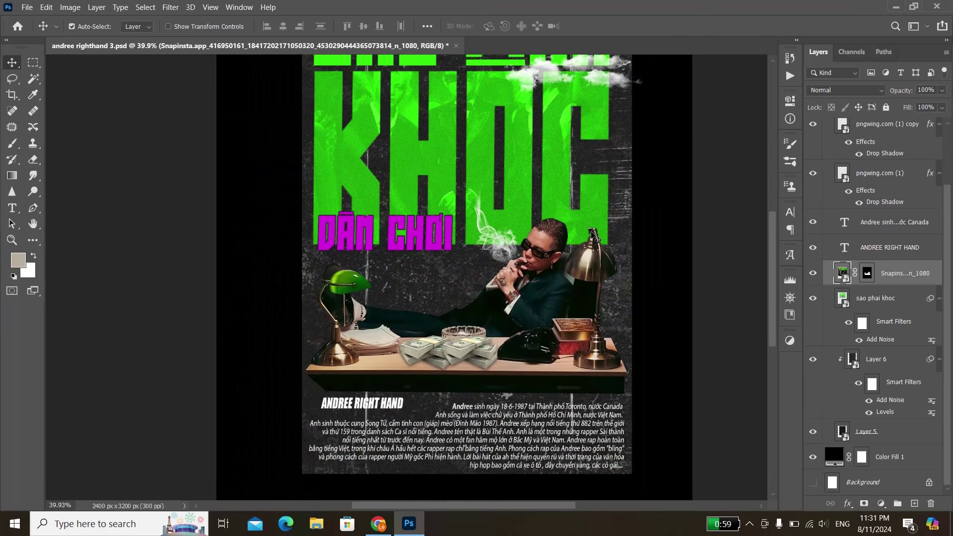
scroll(595, 285, "up", 1, "alt")
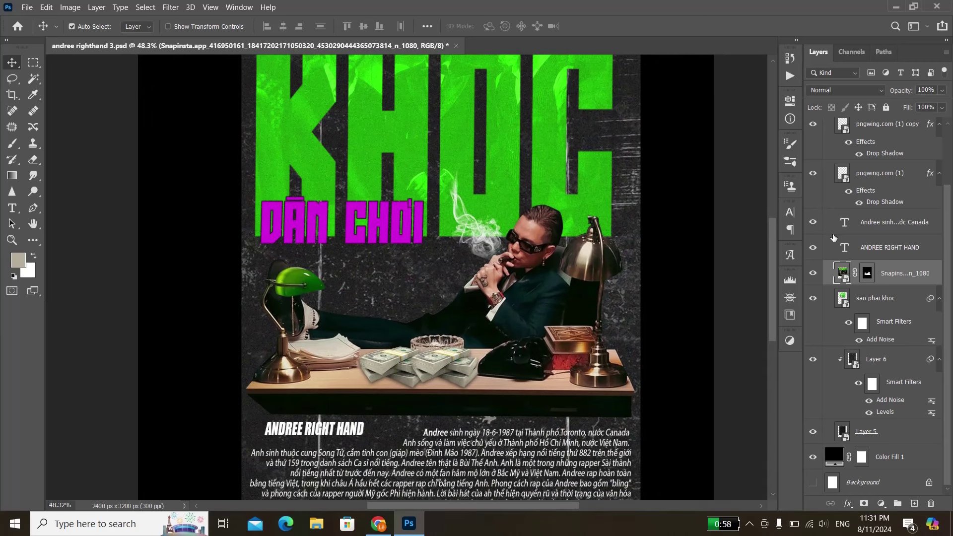
Open the Google homepage in a new Chrome tab
left_click(384, 529)
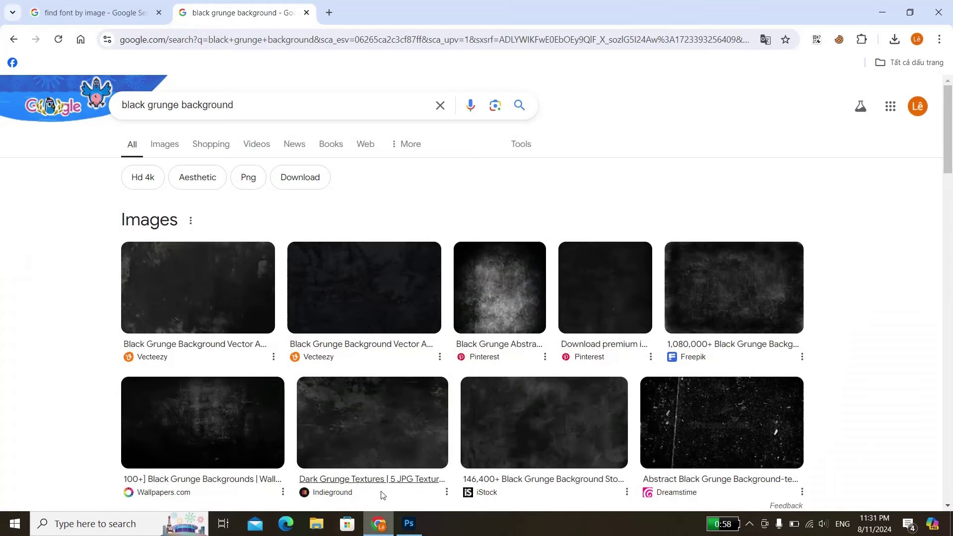
left_click(327, 13)
type("go")
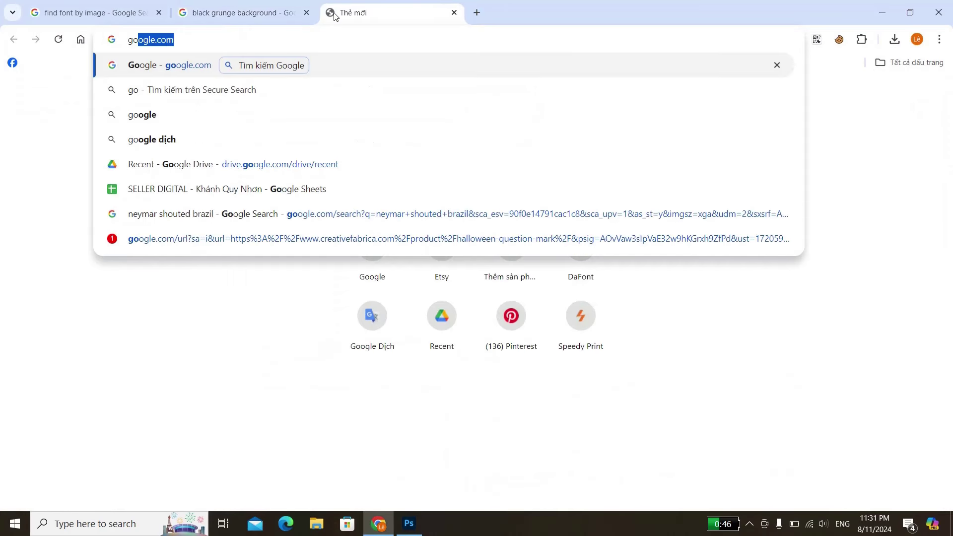
key("Return")
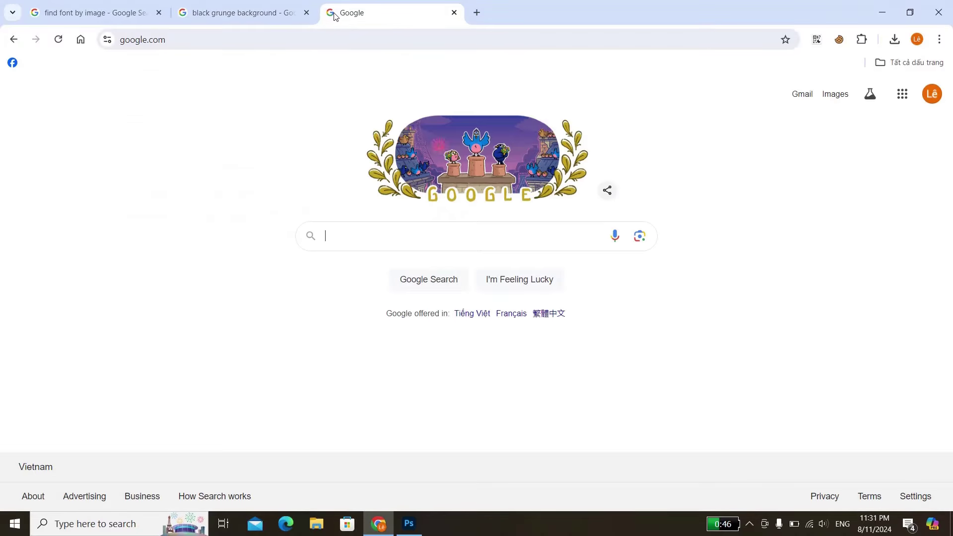
Show Google image results for 'dan choi sao phai khoc'
type("đân c")
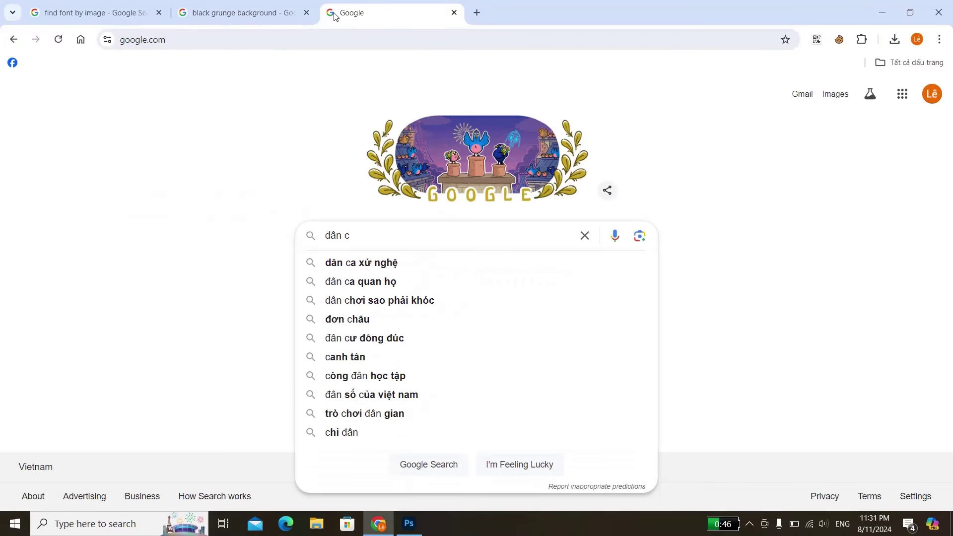
key("BackSpace")
key("BackSpace")
key("BackSpace")
key("BackSpace")
key("BackSpace")
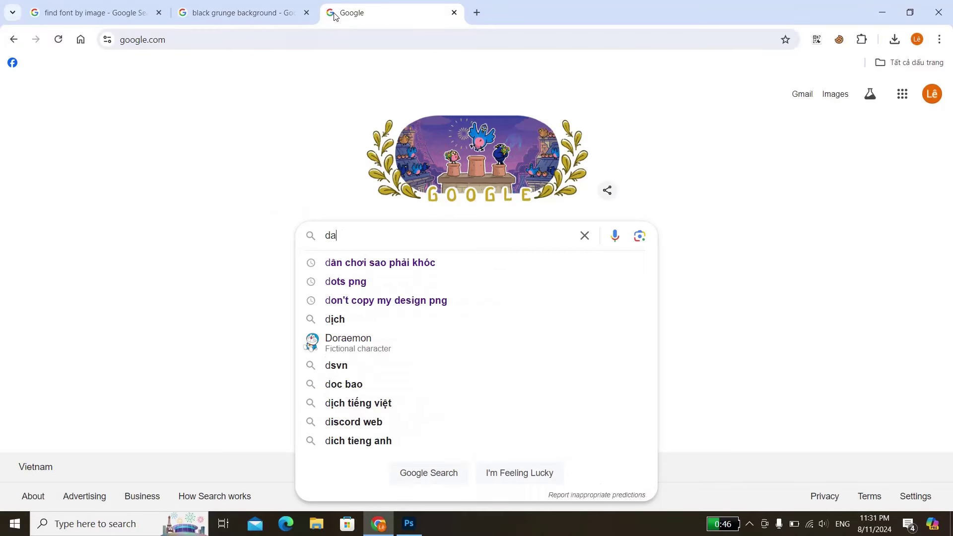
type("dan choi sao phai khoc")
key("Return")
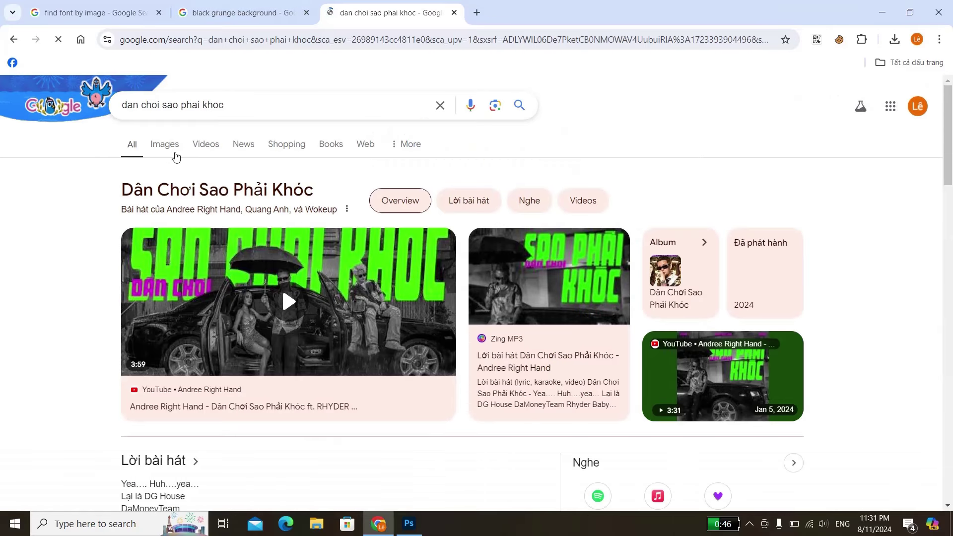
left_click(164, 145)
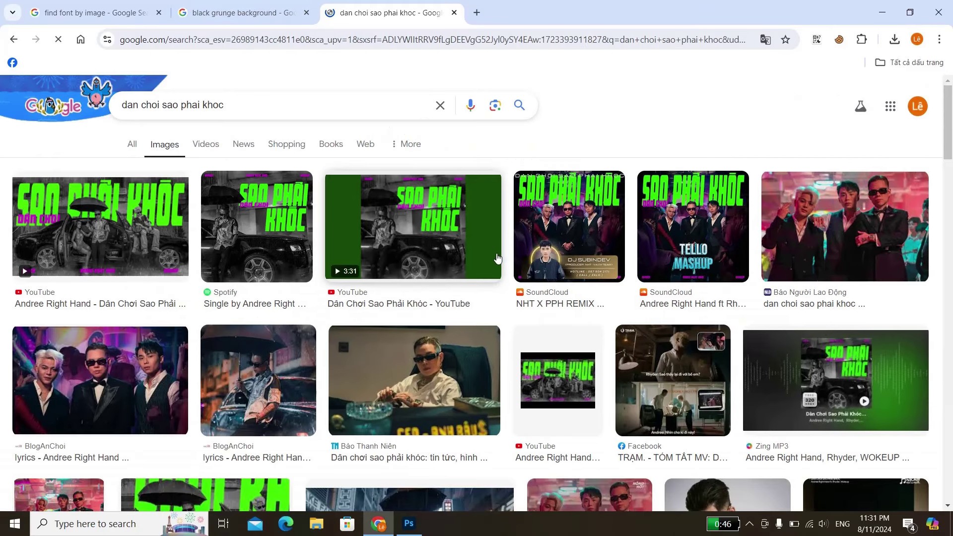
Enlarge the Instagram reference poster result, then go back to Photoshop
scroll(516, 277, "down", 2)
scroll(517, 277, "down", 2)
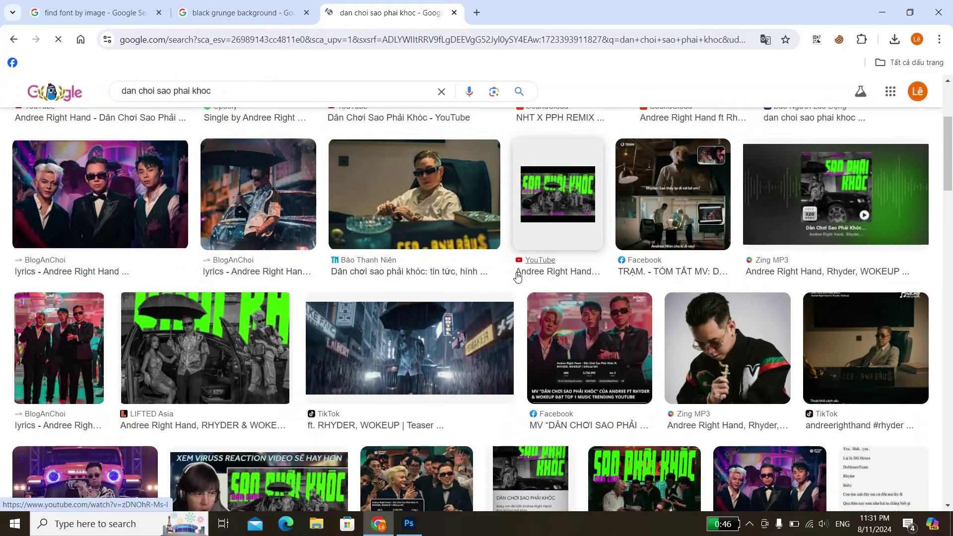
scroll(517, 277, "down", 2)
scroll(517, 277, "down", 1)
left_click(669, 356)
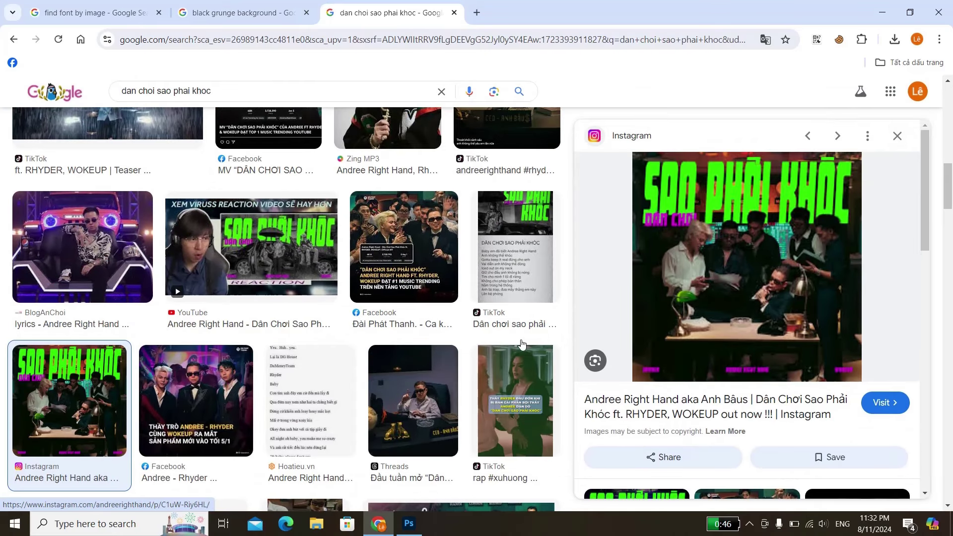
left_click(418, 531)
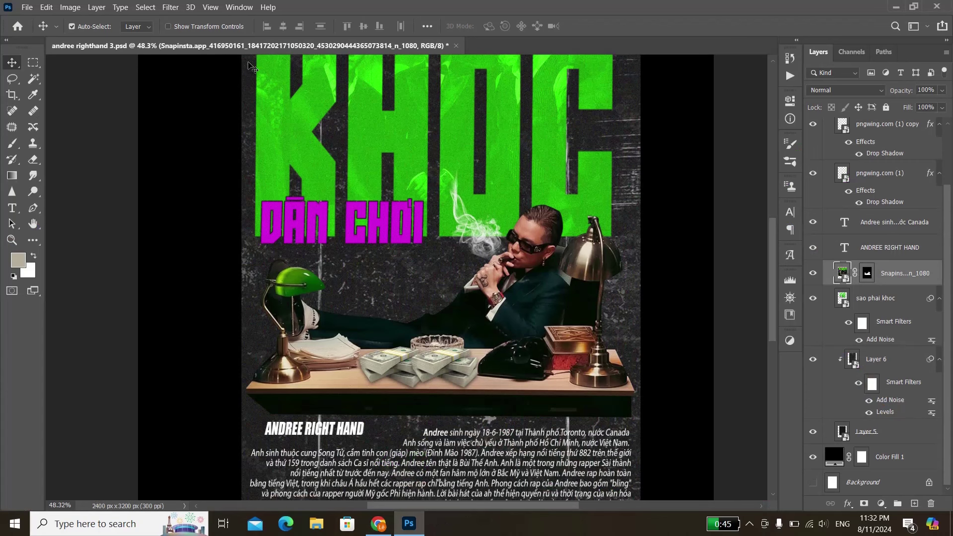
left_click(145, 7)
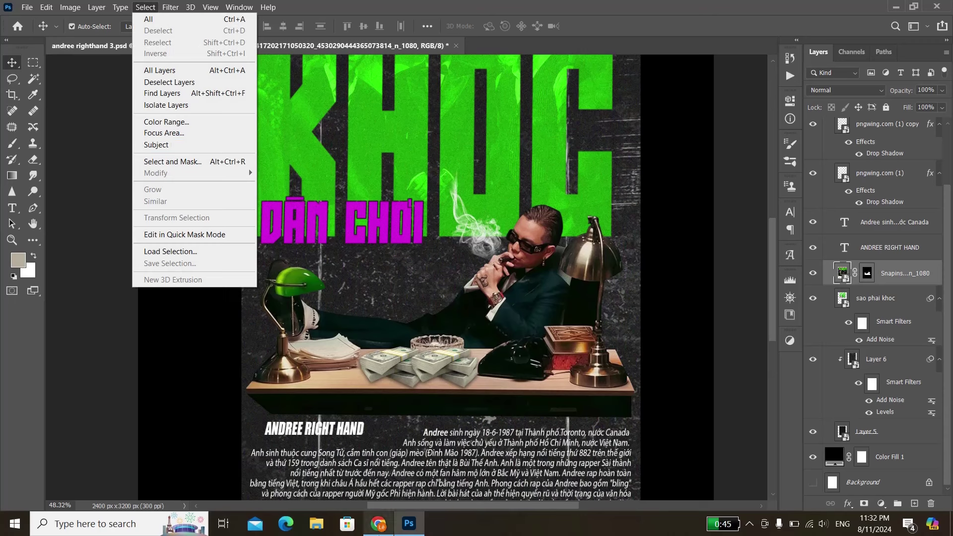
left_click(378, 524)
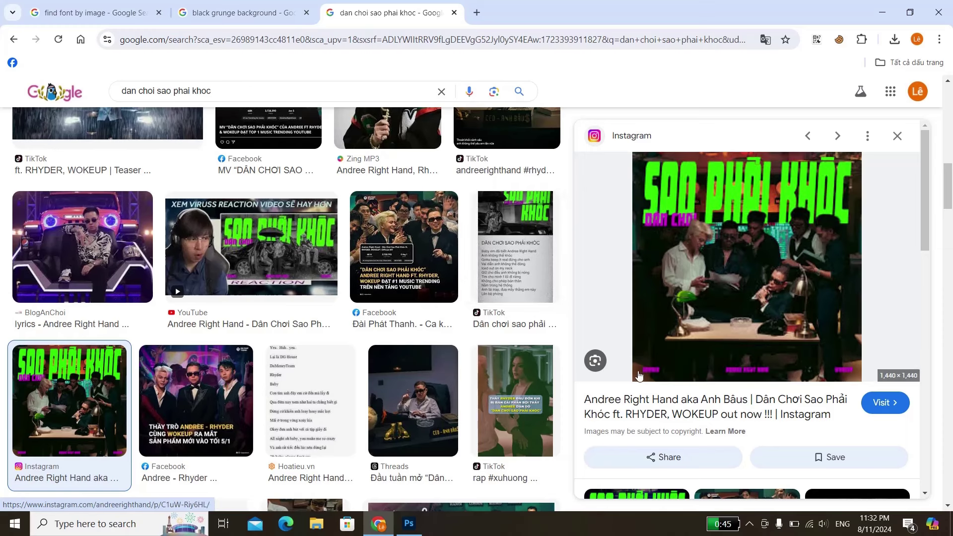
left_click(409, 524)
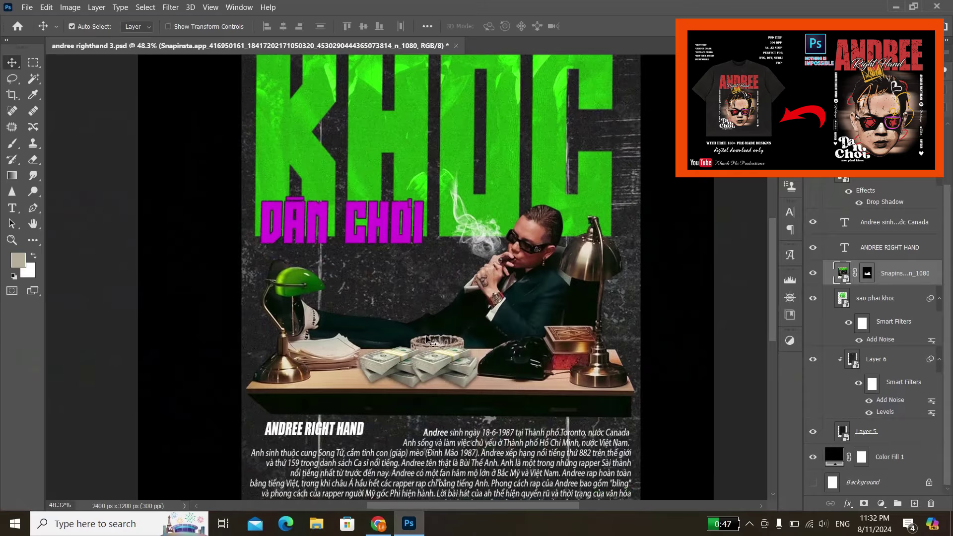
scroll(426, 339, "up", 3)
key("p")
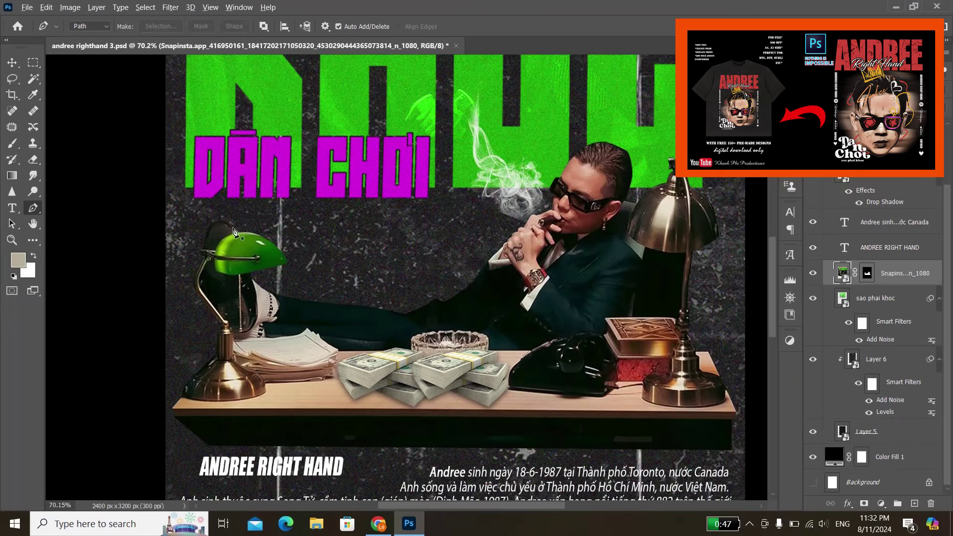
scroll(236, 233, "up", 1)
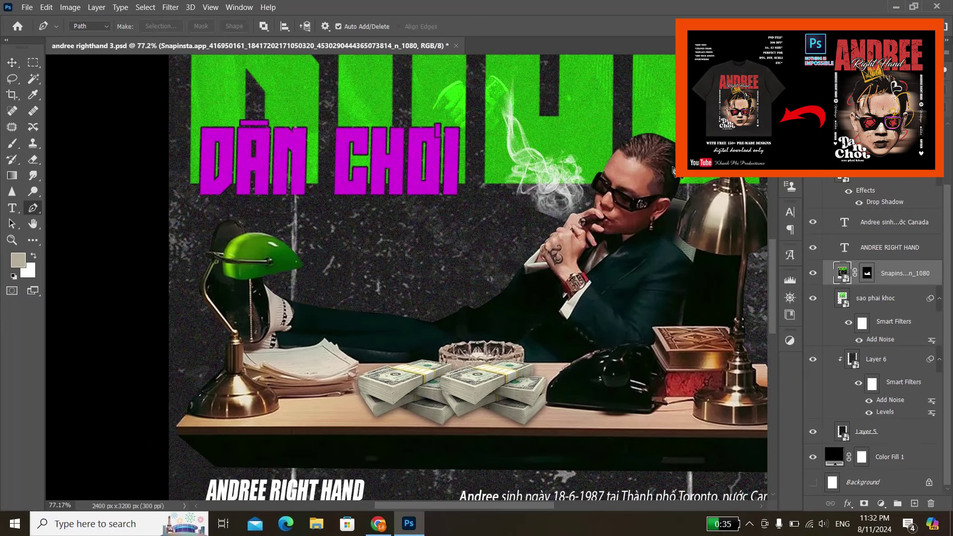
scroll(248, 152, "down", 1)
key("alt+Tab")
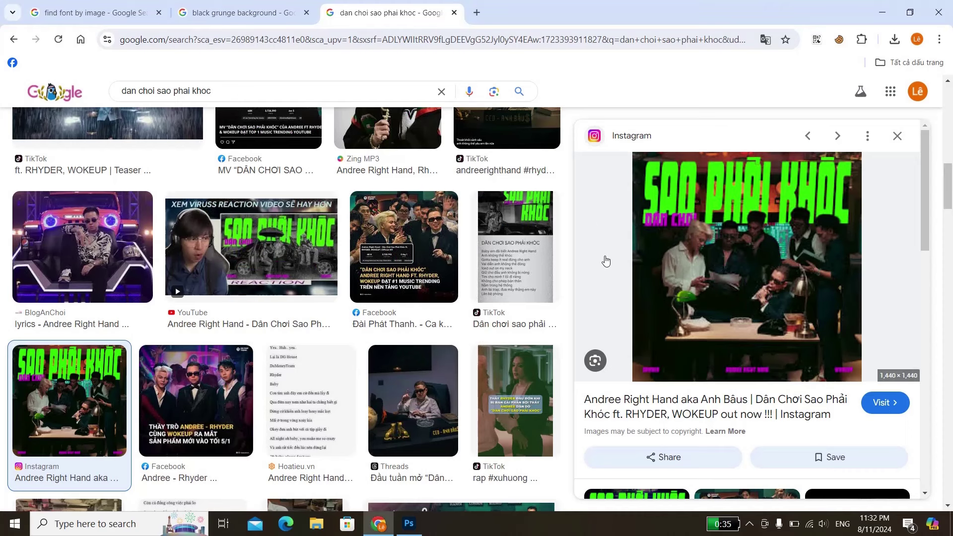
scroll(605, 259, "down", 1)
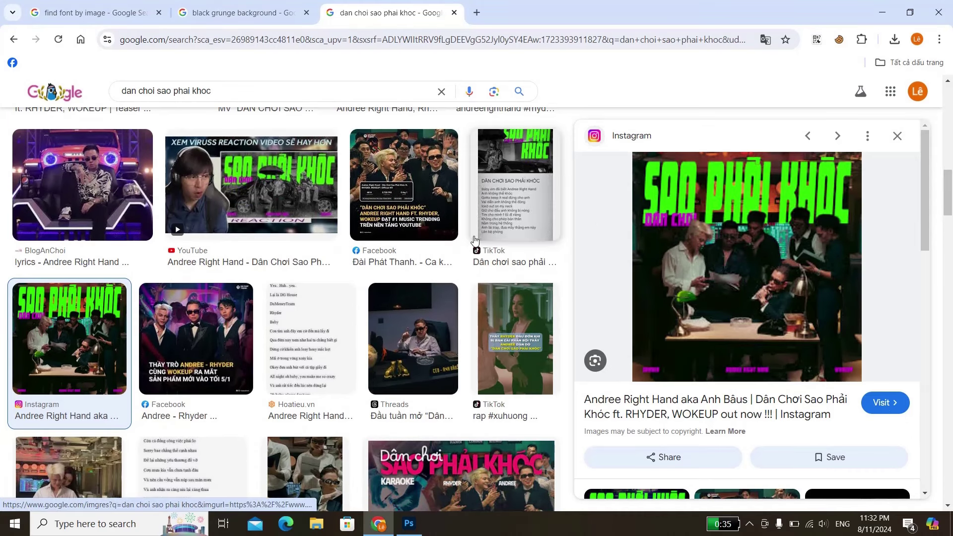
key("alt+Tab")
scroll(484, 247, "down", 1)
scroll(484, 247, "down", 1)
scroll(521, 258, "up", 2)
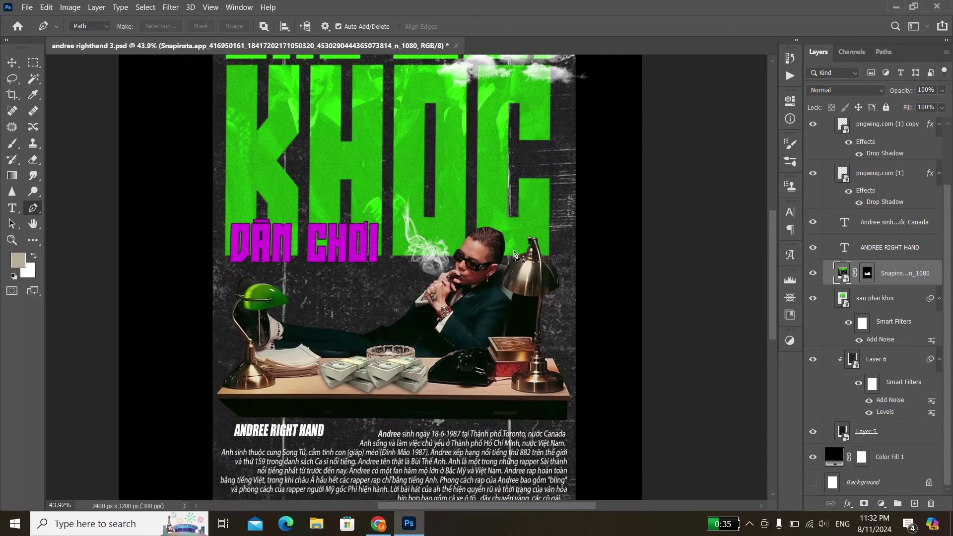
scroll(546, 288, "down", 1)
scroll(454, 400, "up", 1)
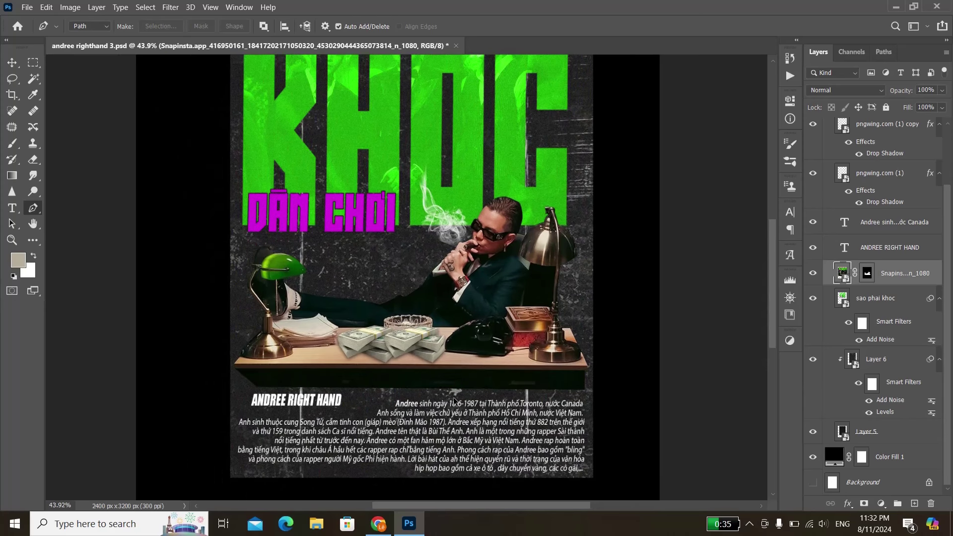
scroll(449, 311, "up", 1)
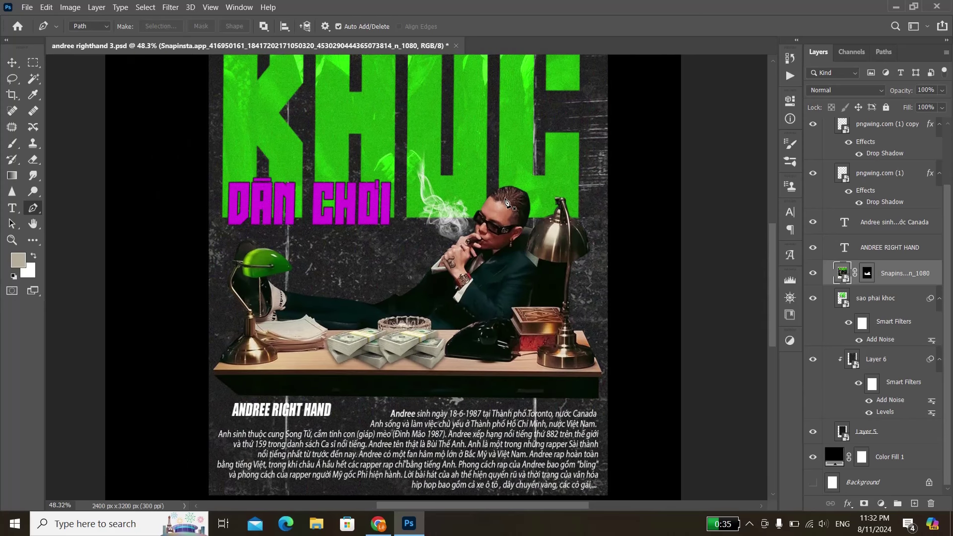
scroll(422, 332, "down", 1)
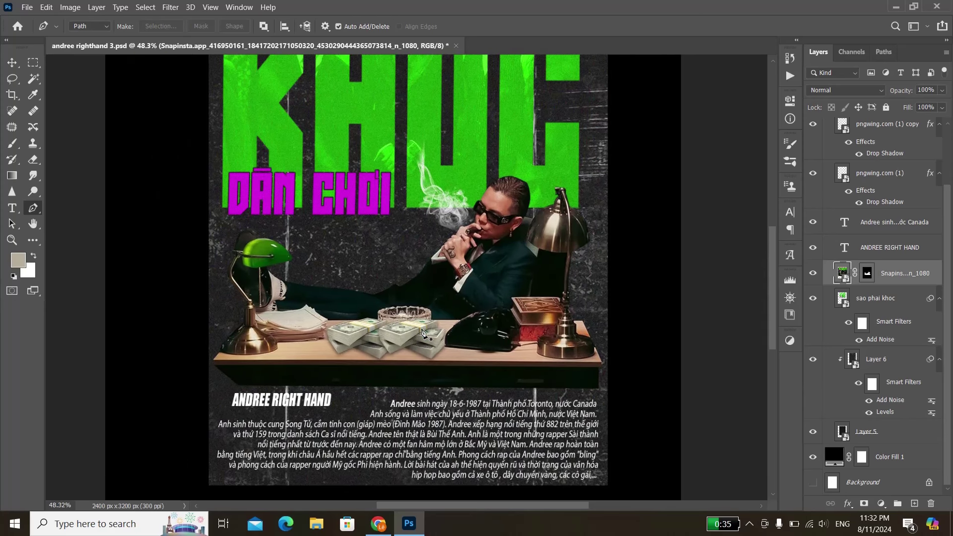
scroll(422, 331, "down", 1)
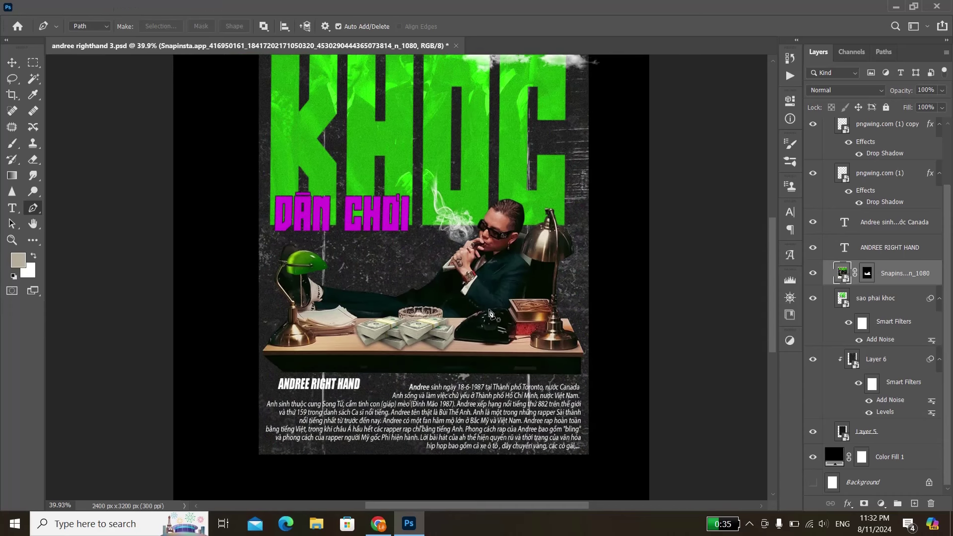
key("v")
scroll(487, 297, "down", 1)
Raise one money stack over the rapper's legs and set the other beside the ashtray
scroll(526, 276, "up", 2)
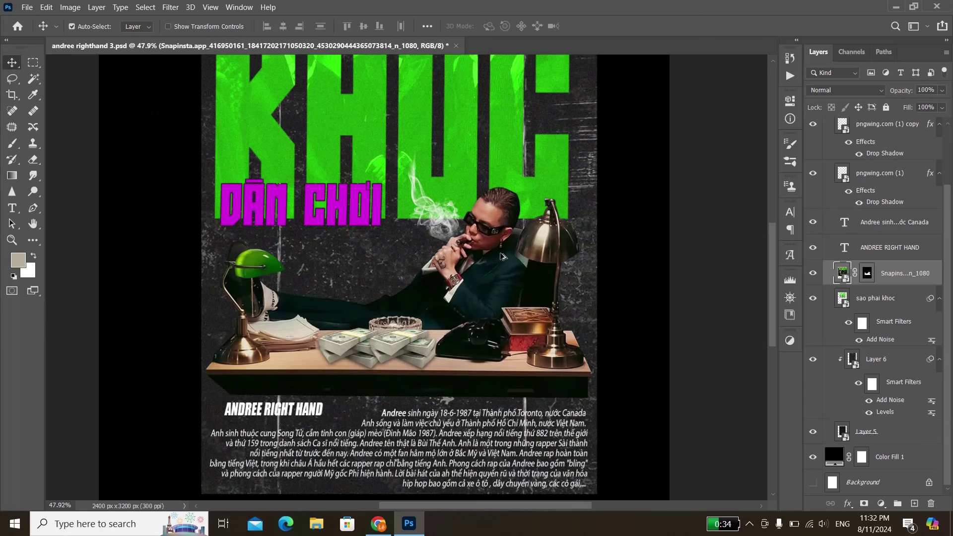
scroll(477, 278, "up", 1)
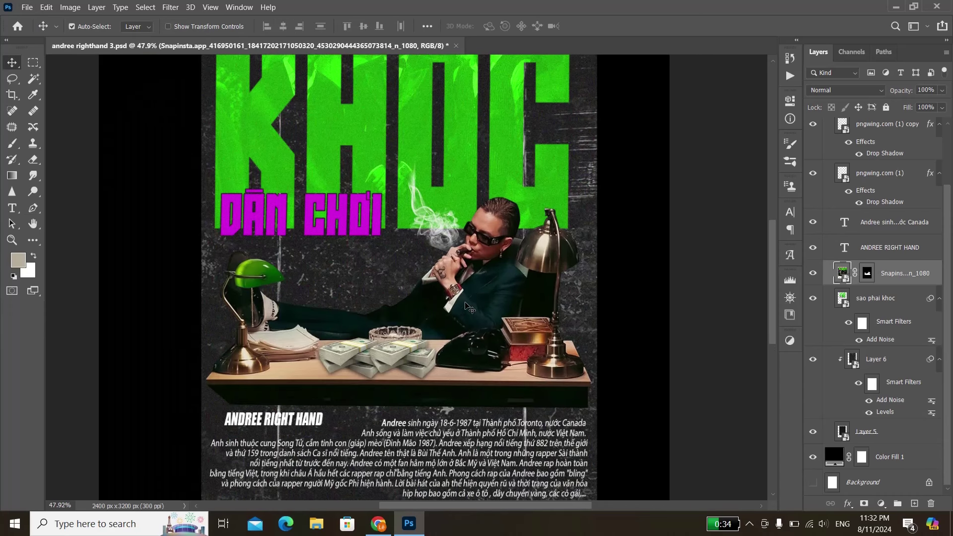
scroll(444, 328, "up", 1)
left_click_drag(417, 352, 436, 351)
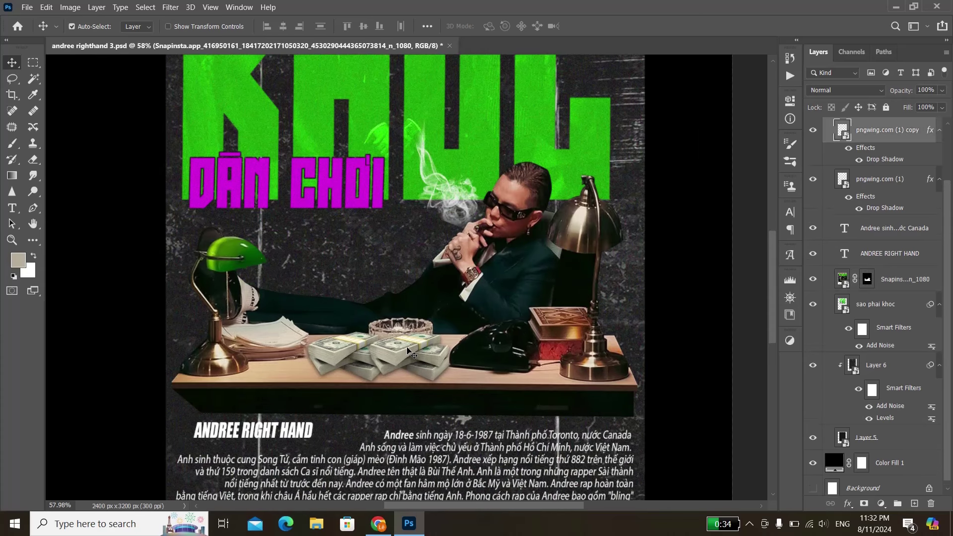
scroll(386, 357, "up", 3)
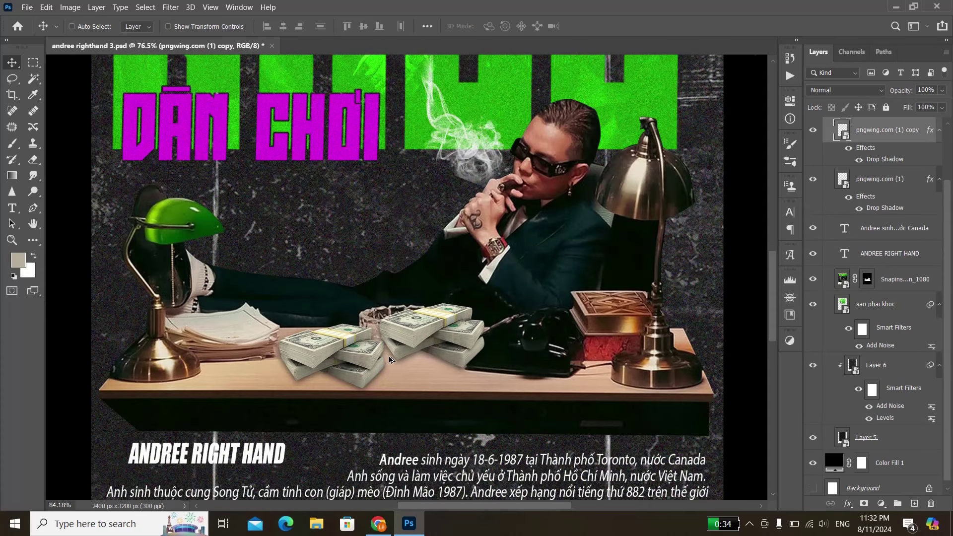
mouse_move(336, 363)
left_mouse_down()
mouse_move(313, 276)
mouse_move(328, 259)
left_mouse_up()
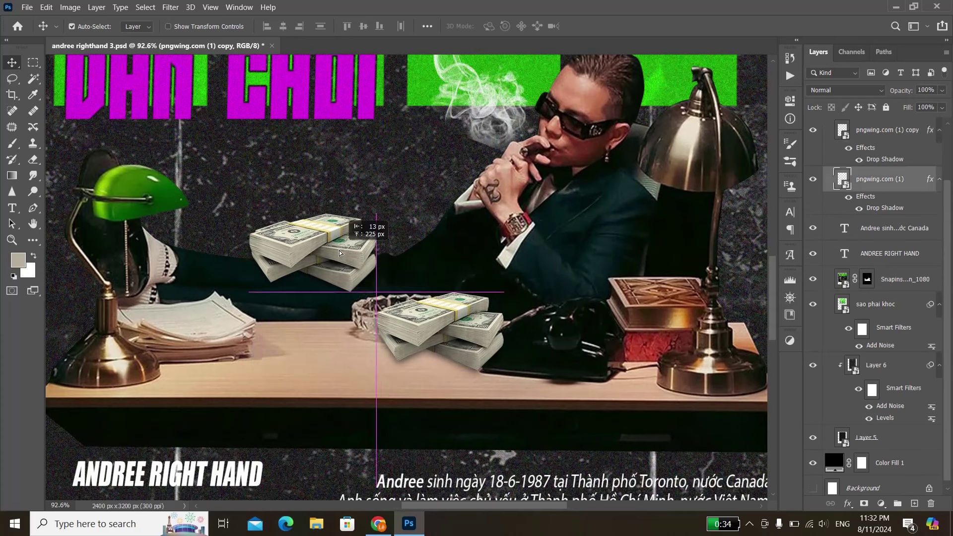
scroll(447, 298, "down", 1)
left_click_drag(465, 309, 478, 310)
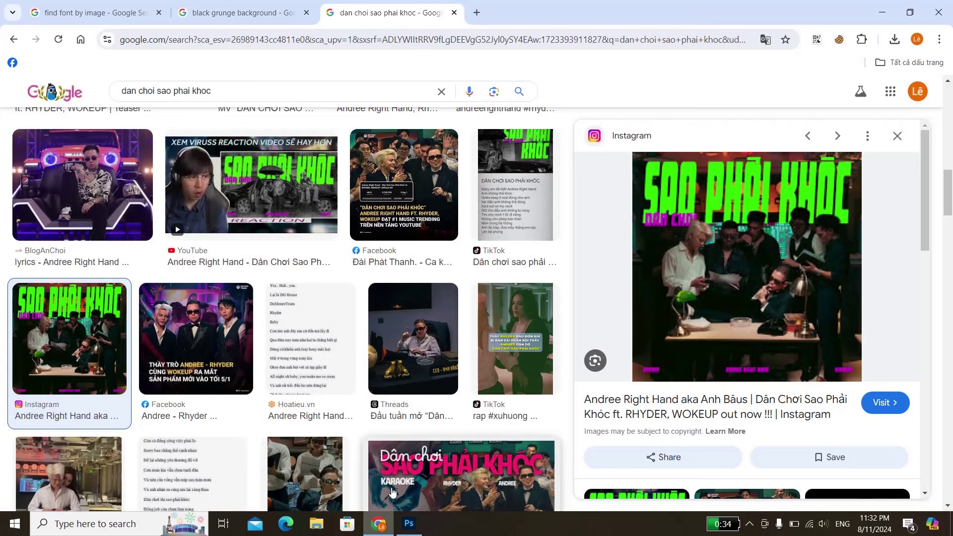
Search Google Images for 'dollar png' and preview the PNGWing stacked-dollars result
left_click(378, 523)
triple_click(260, 91)
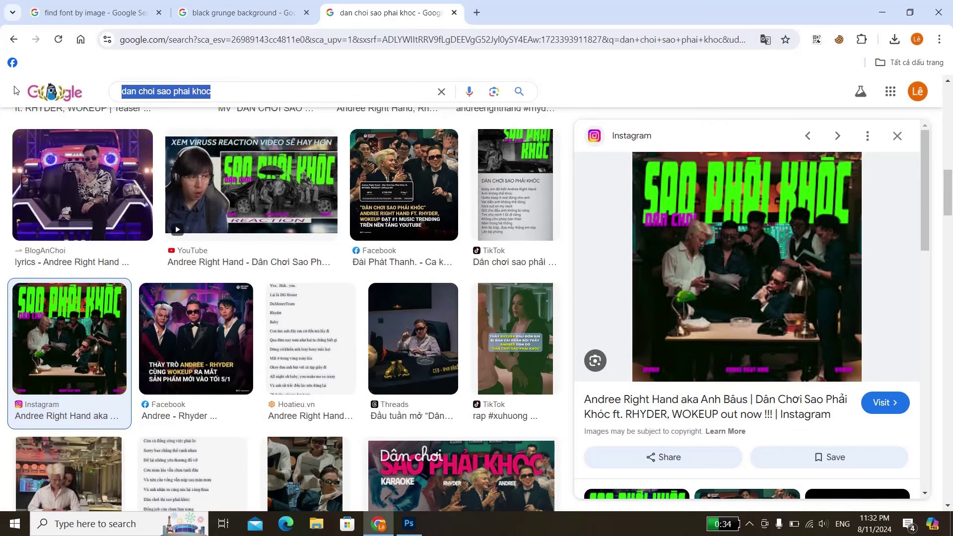
type("dollo")
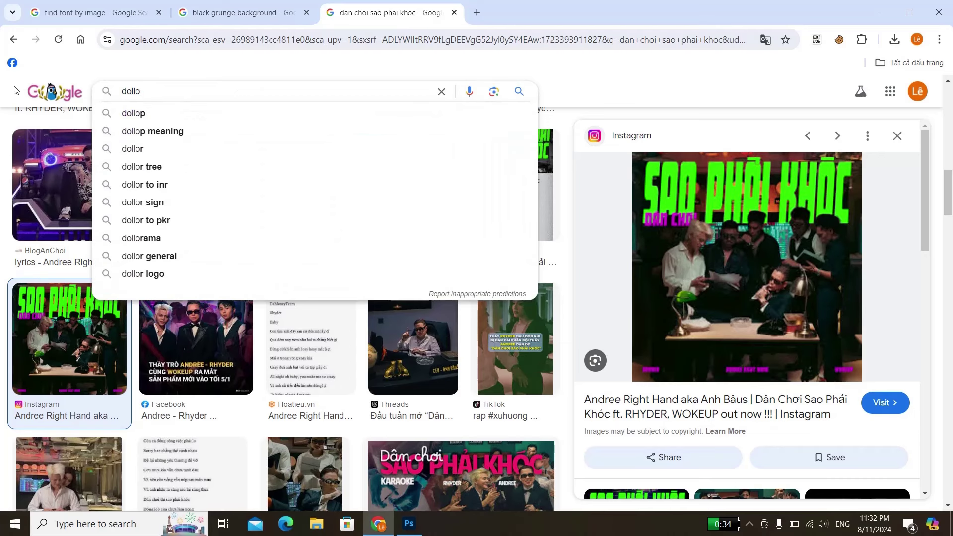
key("BackSpace")
type("ar png")
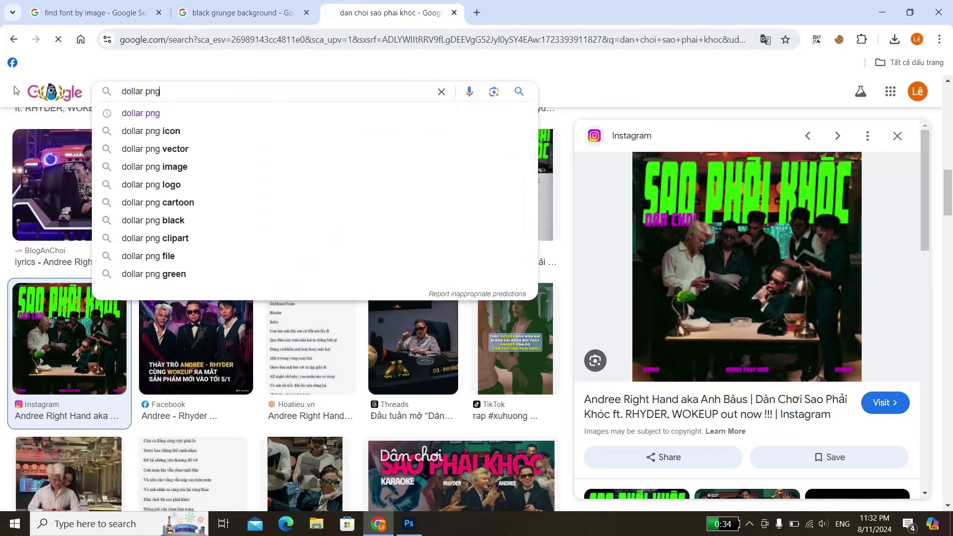
key("Return")
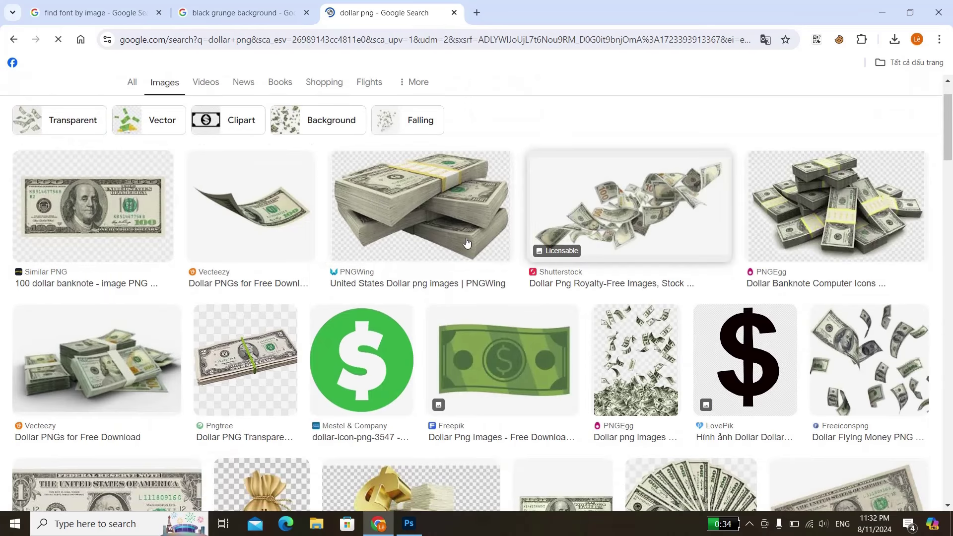
left_click(435, 232)
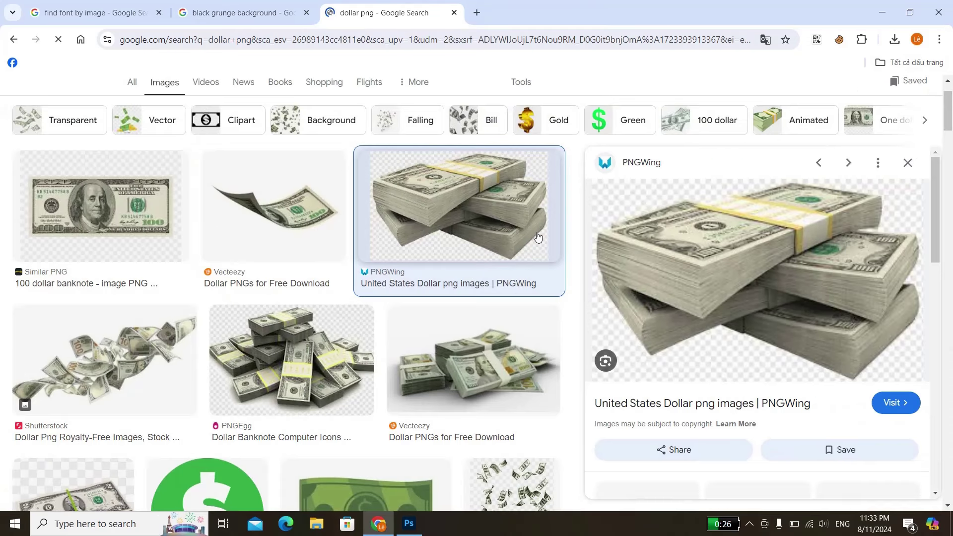
key("alt+Tab")
Set the raised money stack back down on the desk
left_click_drag(459, 269, 346, 263)
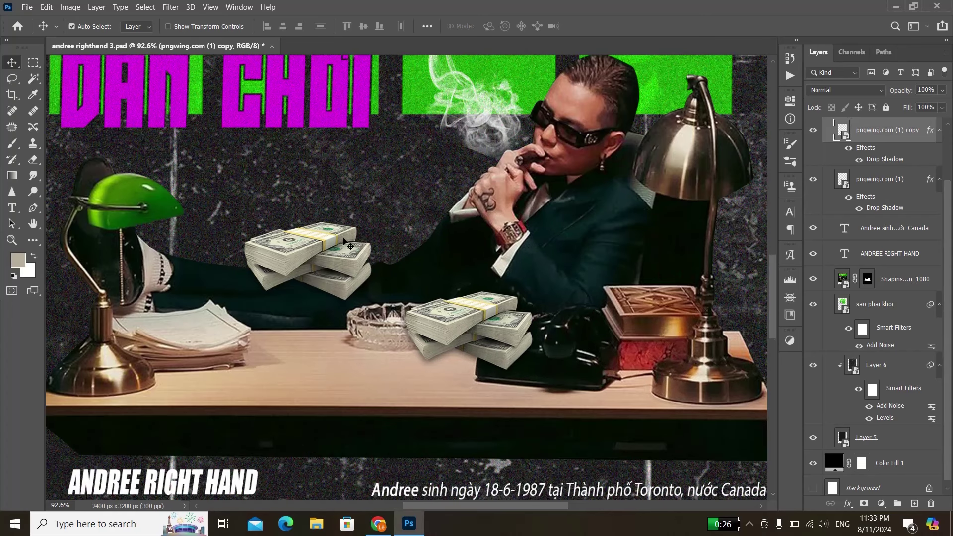
left_click(28, 7)
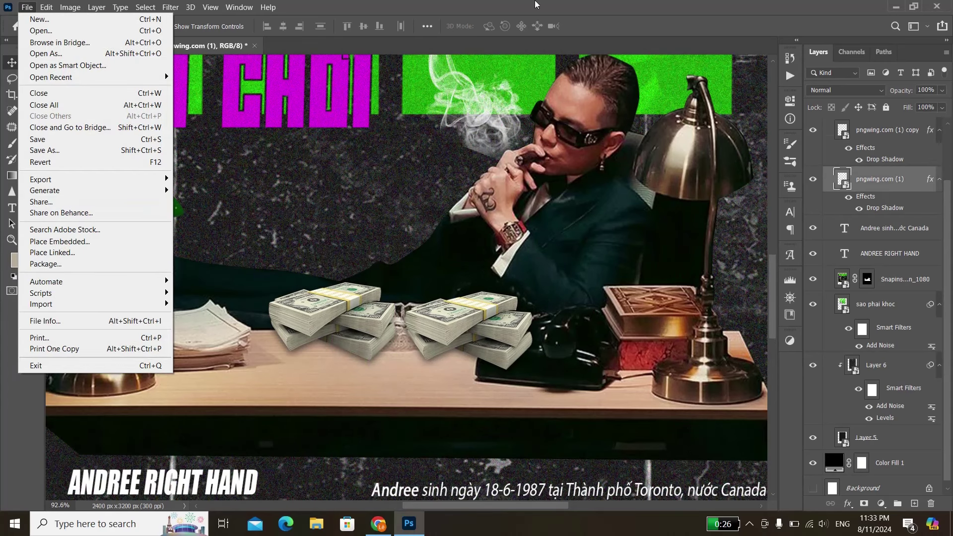
key("ctrl+0")
mouse_move(348, 322)
left_mouse_down()
mouse_move(363, 337)
mouse_move(325, 351)
left_mouse_up()
scroll(362, 337, "up", 2)
scroll(325, 335, "up", 3)
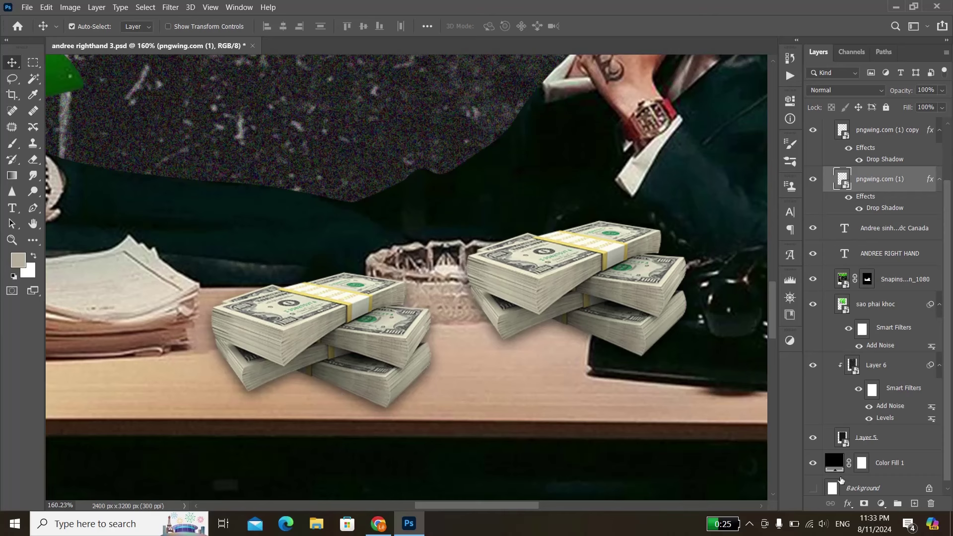
Give the money stack a Drop Shadow with 4 px distance and 54% opacity
left_click(848, 504)
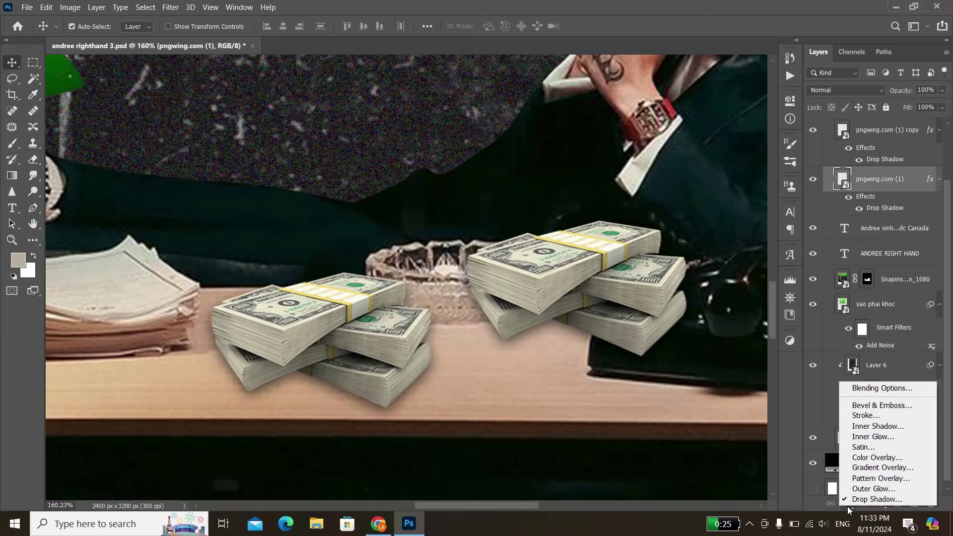
left_click(881, 500)
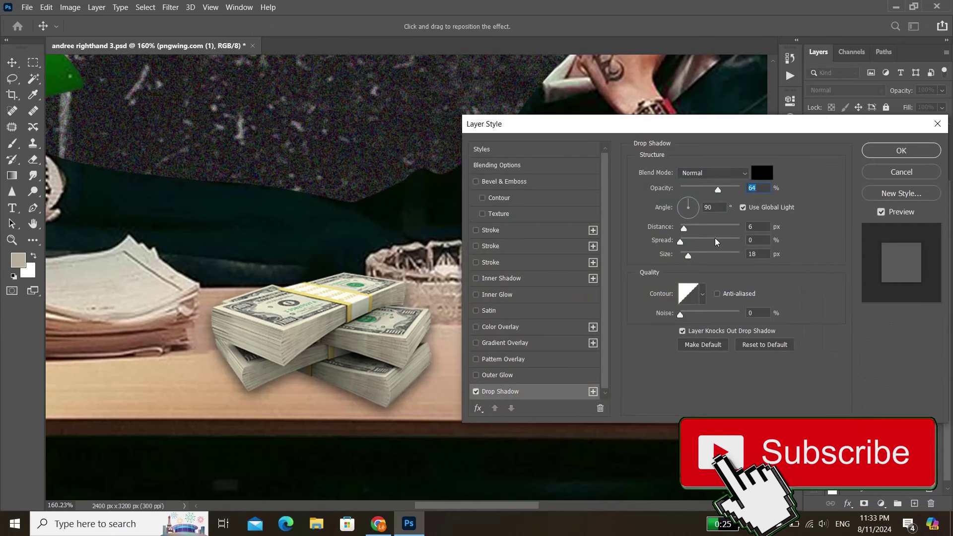
left_click_drag(692, 228, 682, 229)
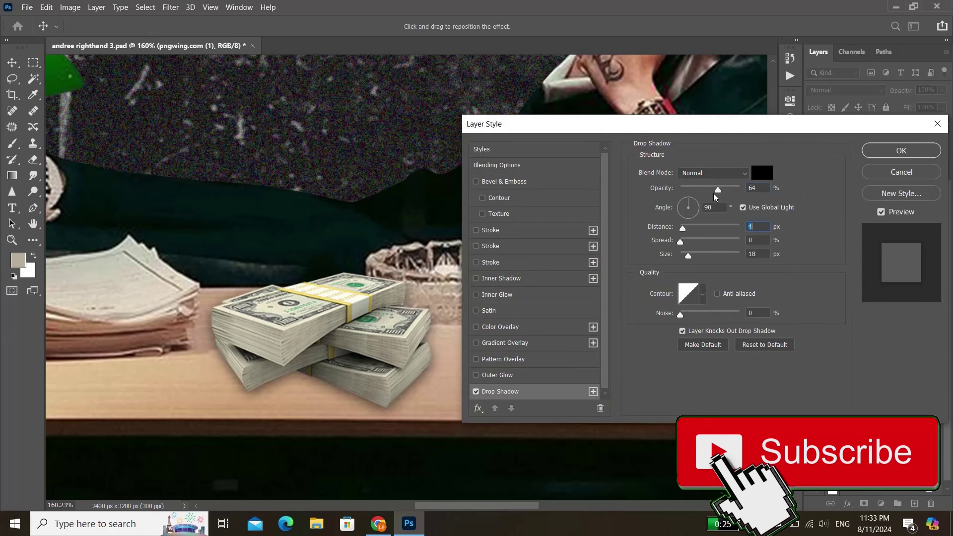
left_click_drag(713, 193, 709, 194)
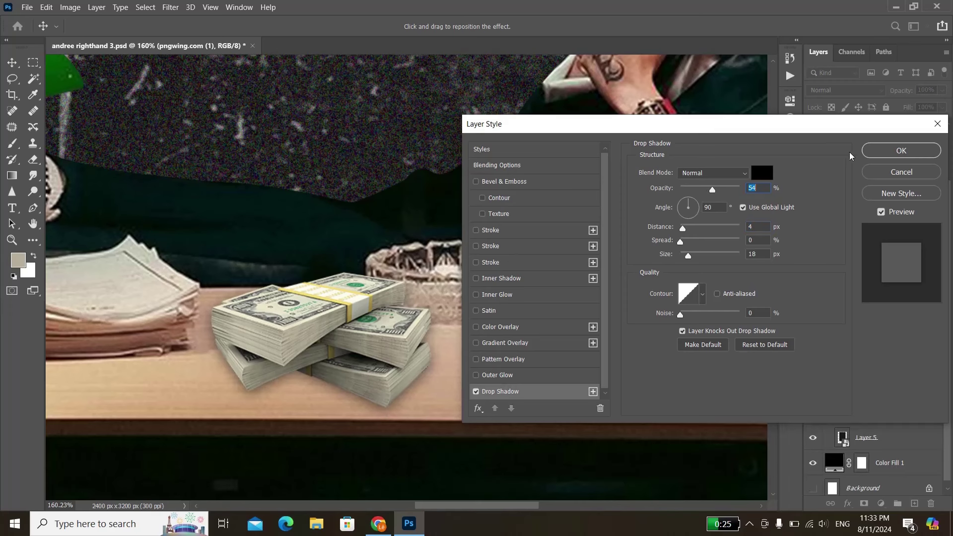
left_click(901, 151)
key("ctrl+0")
Replace the second money stack with an Alt-dragged duplicate to the right, nudging the original left
left_click(465, 269)
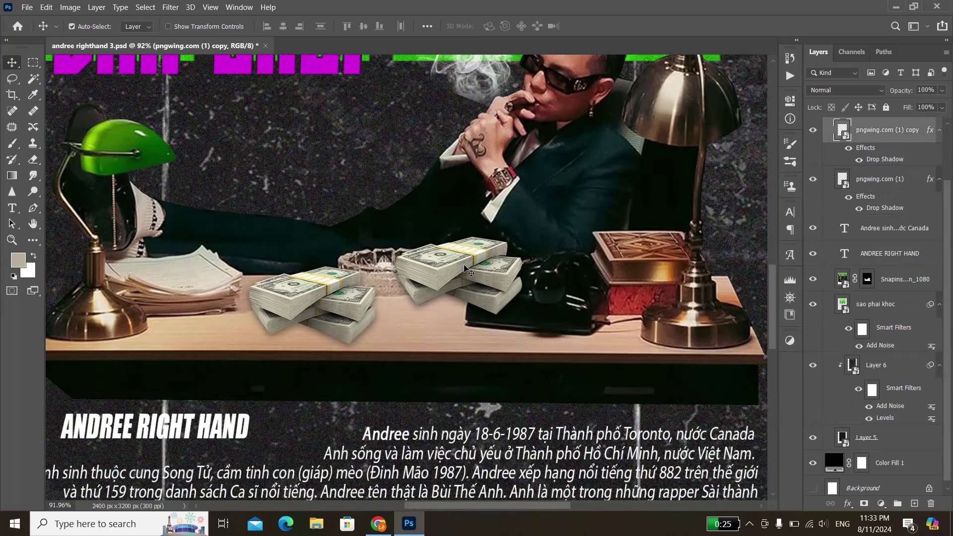
key("Delete")
scroll(407, 305, "down", 2)
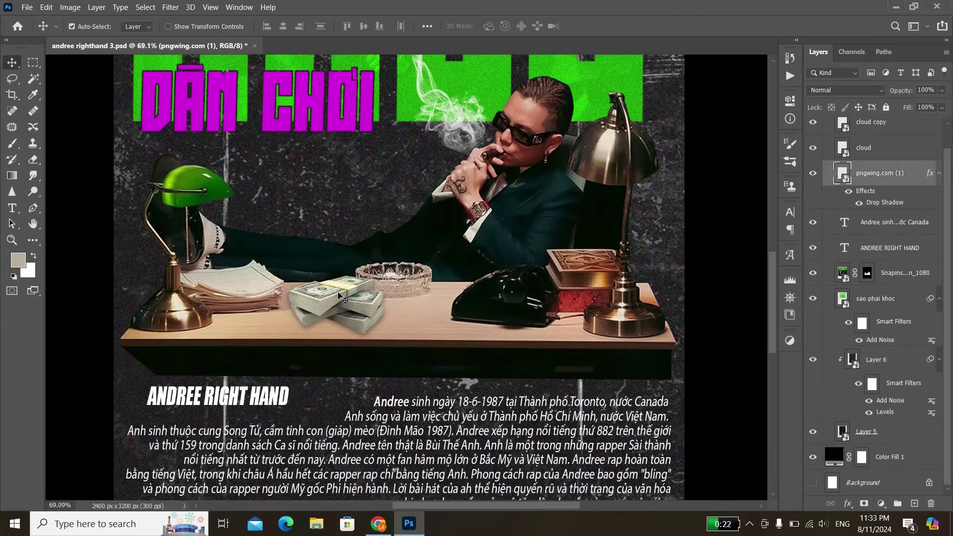
left_click_drag(337, 297, 421, 303)
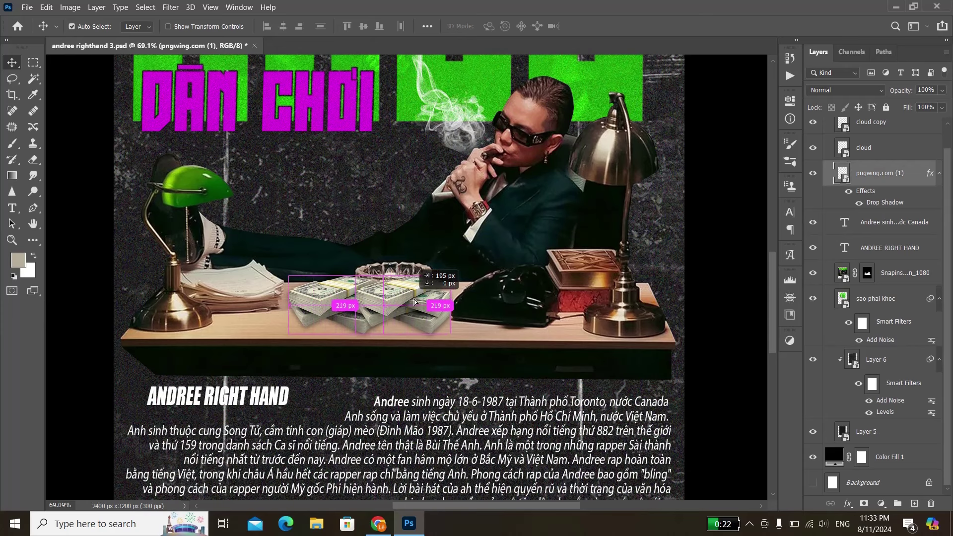
left_click_drag(337, 298, 329, 303)
Zoom around the poster and select the green title layer
scroll(343, 302, "up", 2)
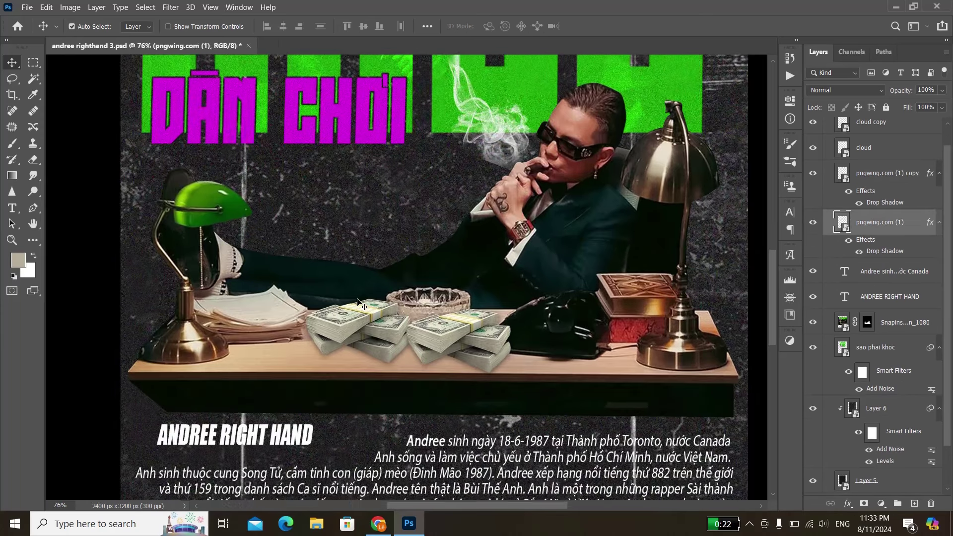
scroll(529, 323, "up", 1)
scroll(393, 375, "up", 1)
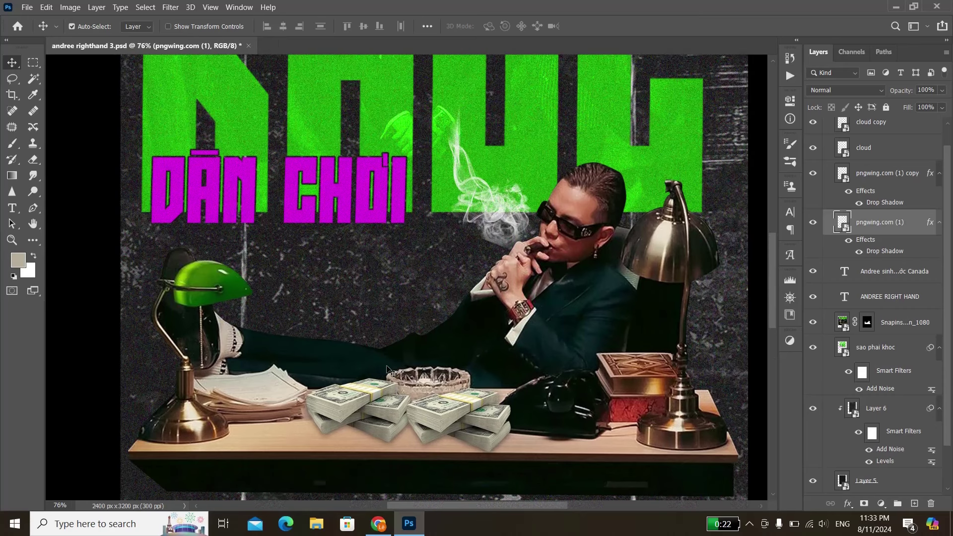
scroll(388, 367, "down", 3)
scroll(497, 348, "down", 1)
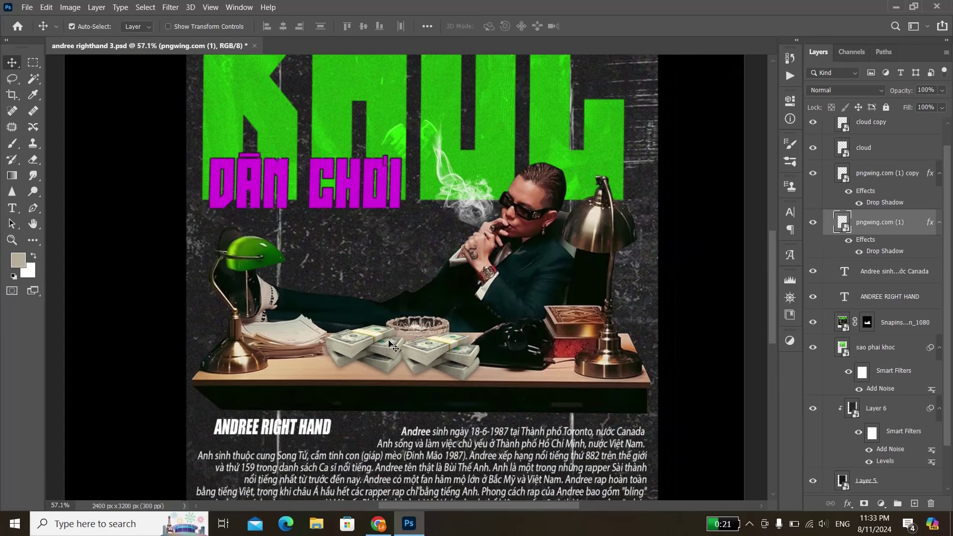
scroll(447, 223, "up", 1)
scroll(437, 203, "up", 1)
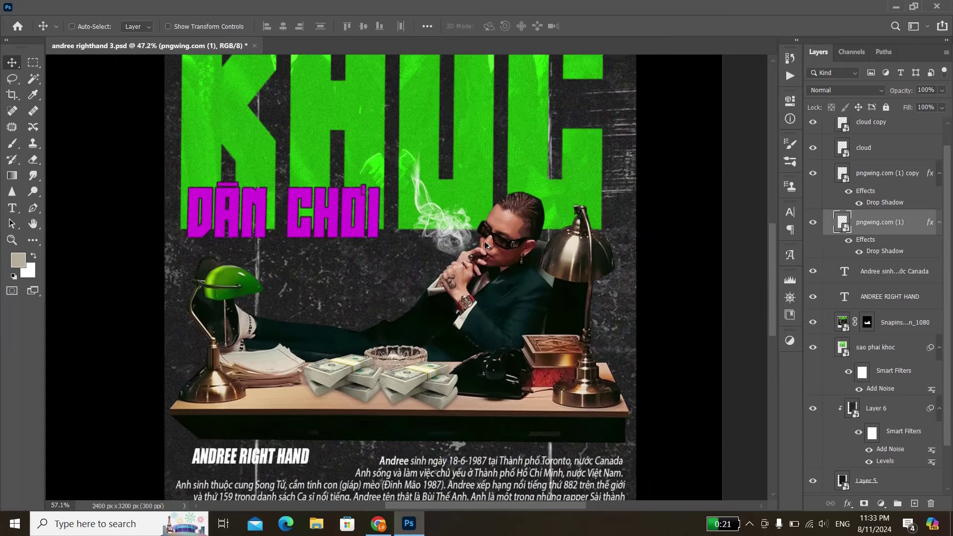
scroll(437, 203, "up", 1)
scroll(437, 202, "up", 2)
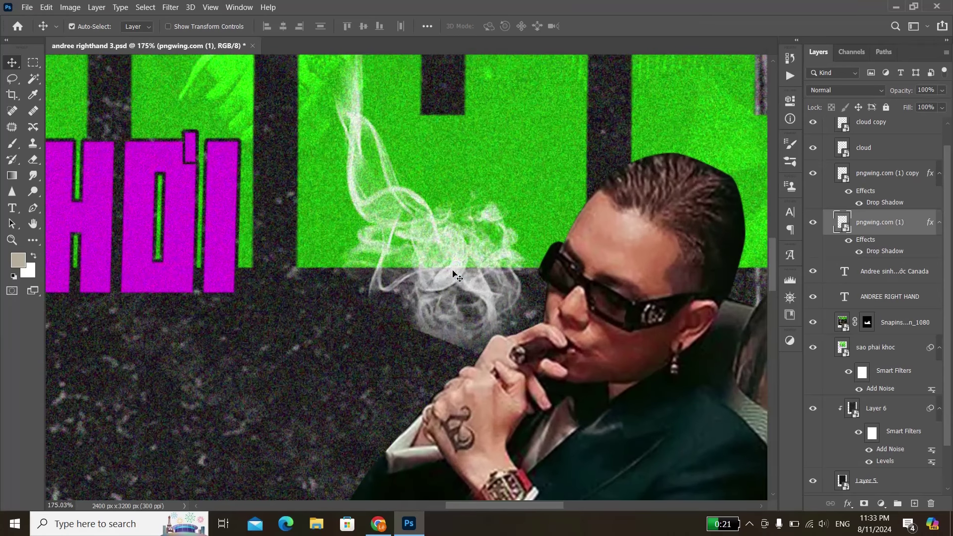
left_click(452, 283, "ctrl")
scroll(459, 283, "down", 3)
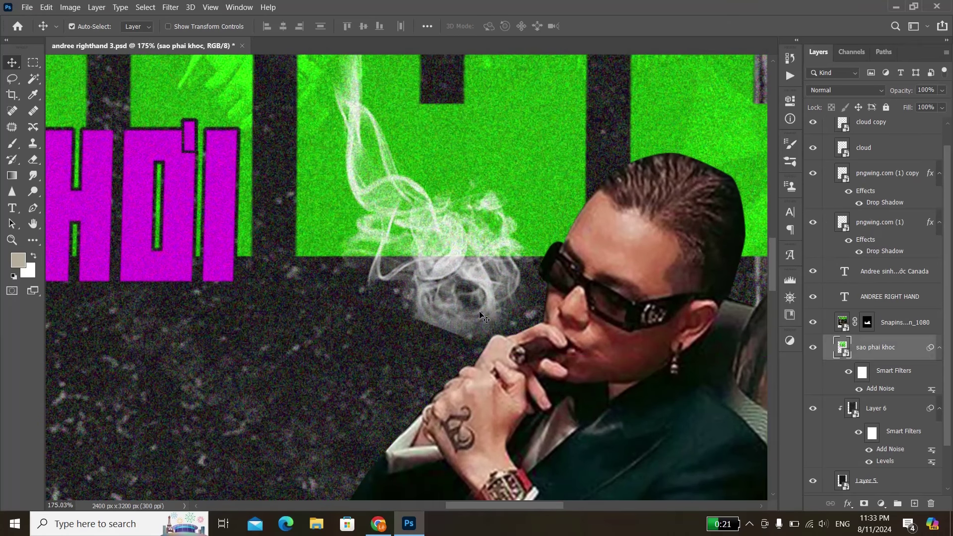
scroll(467, 300, "down", 8)
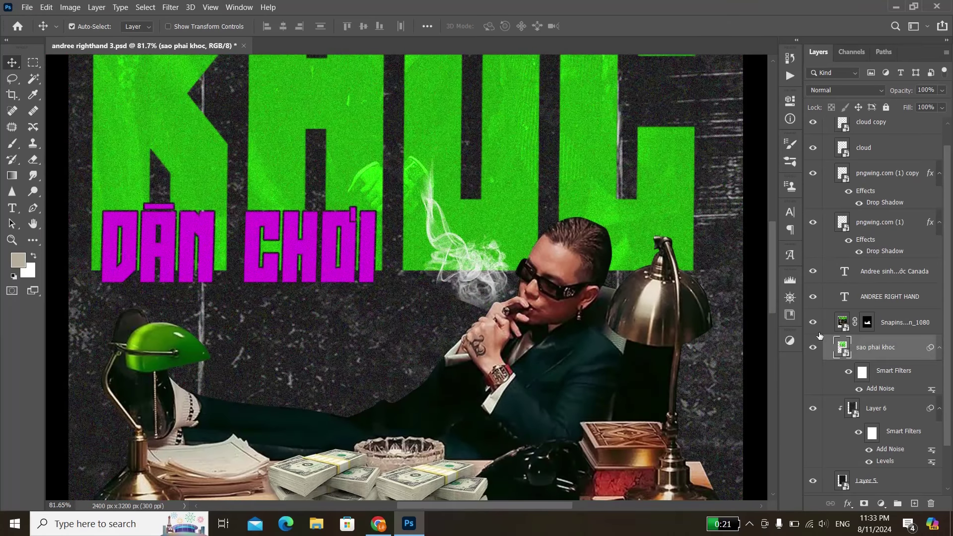
Search Google Images for 'smoke png' and browse the smoke overlays
left_click(379, 523)
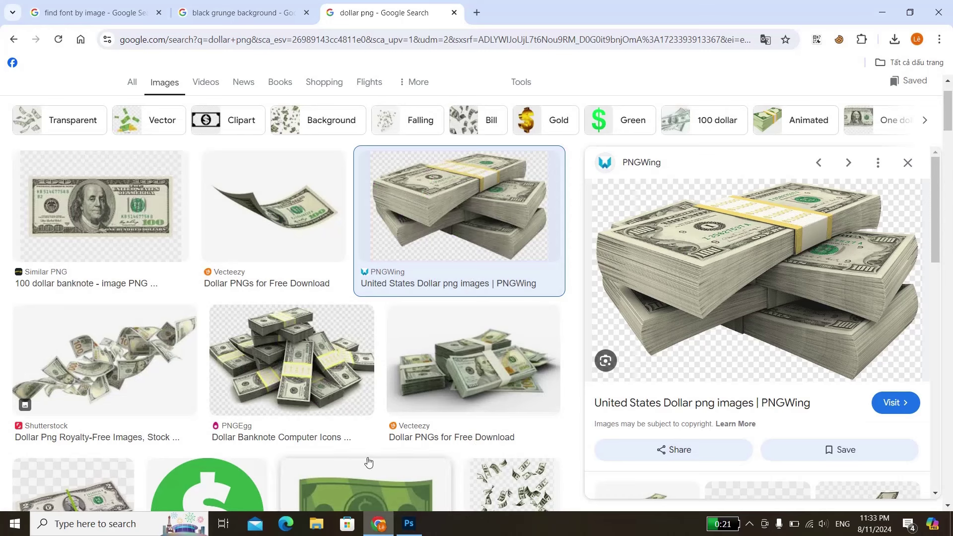
scroll(368, 397, "up", 2)
left_click_drag(147, 104, 0, 111)
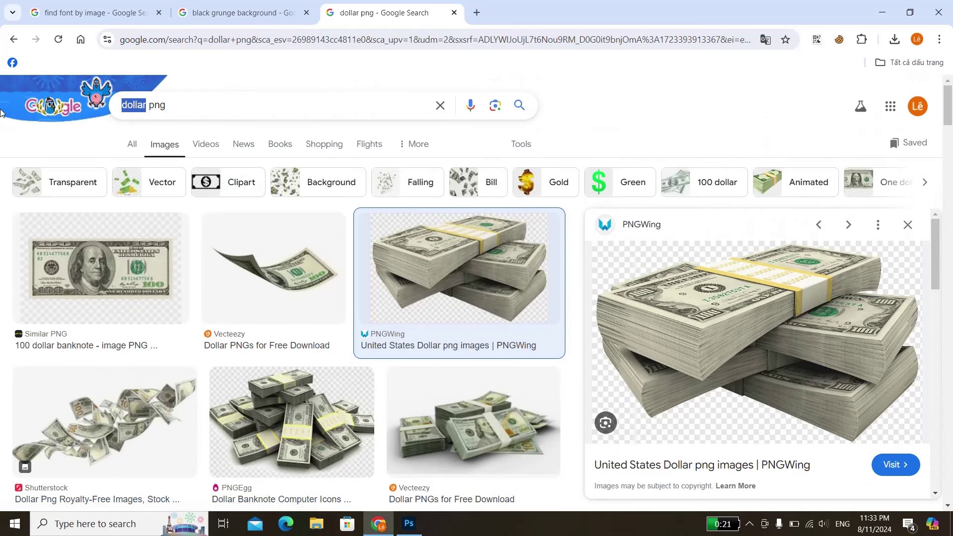
type("smoke")
key("Return")
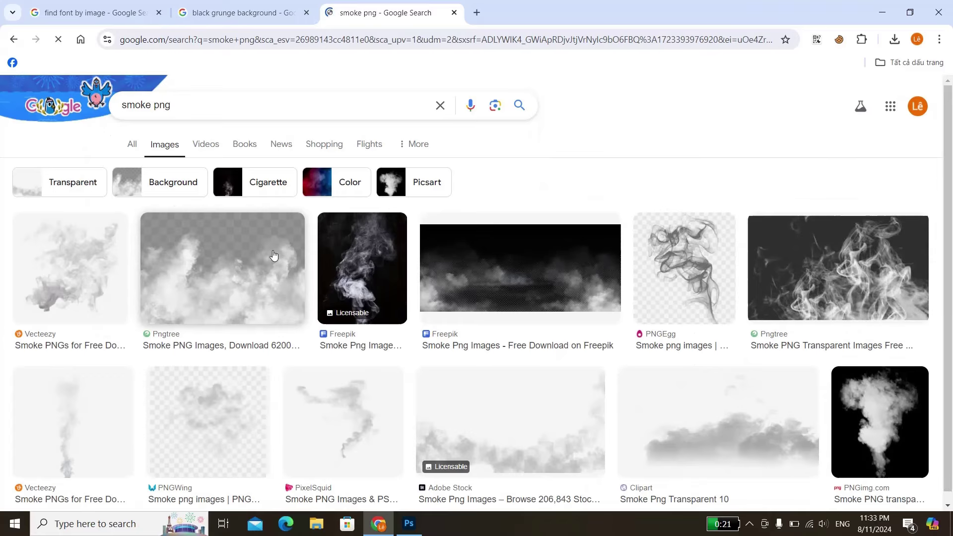
scroll(547, 253, "down", 3)
scroll(646, 223, "up", 2)
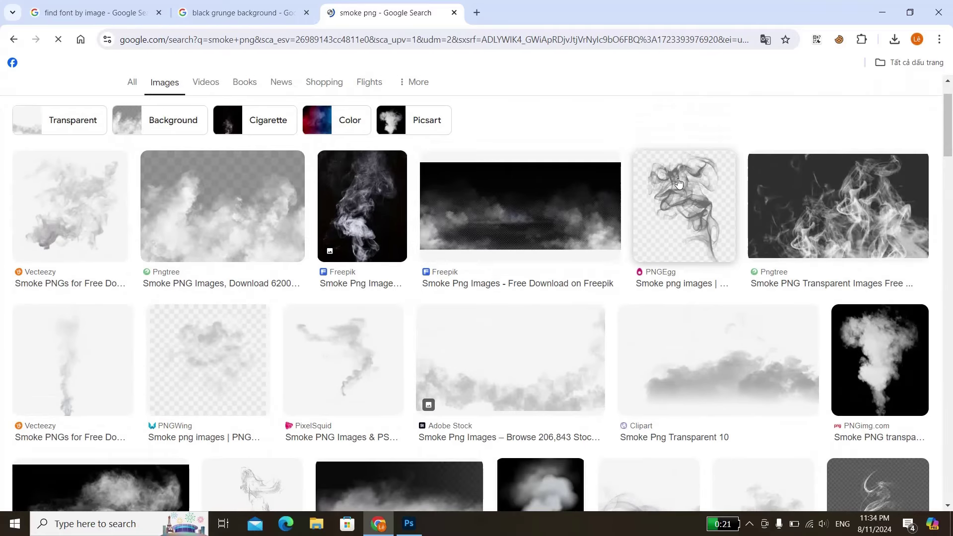
key("alt+Tab")
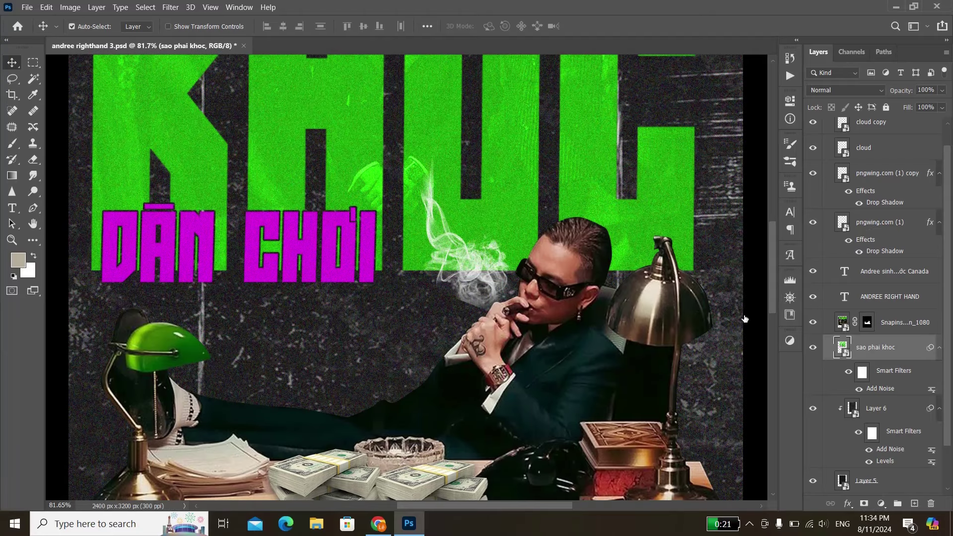
scroll(502, 298, "down", 1)
scroll(502, 298, "down", 1)
scroll(470, 301, "down", 2)
scroll(470, 302, "down", 2)
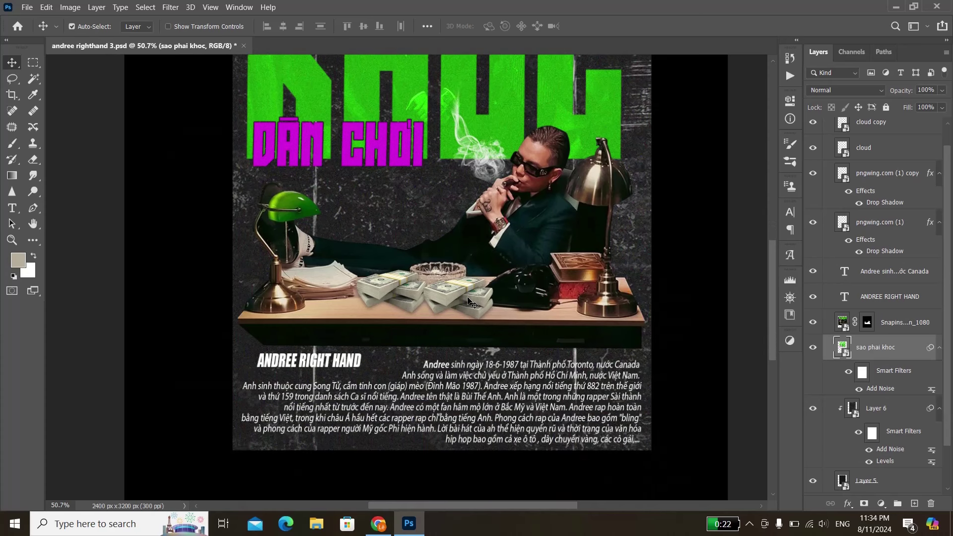
scroll(469, 302, "up", 2)
scroll(402, 248, "down", 2)
scroll(401, 246, "up", 3)
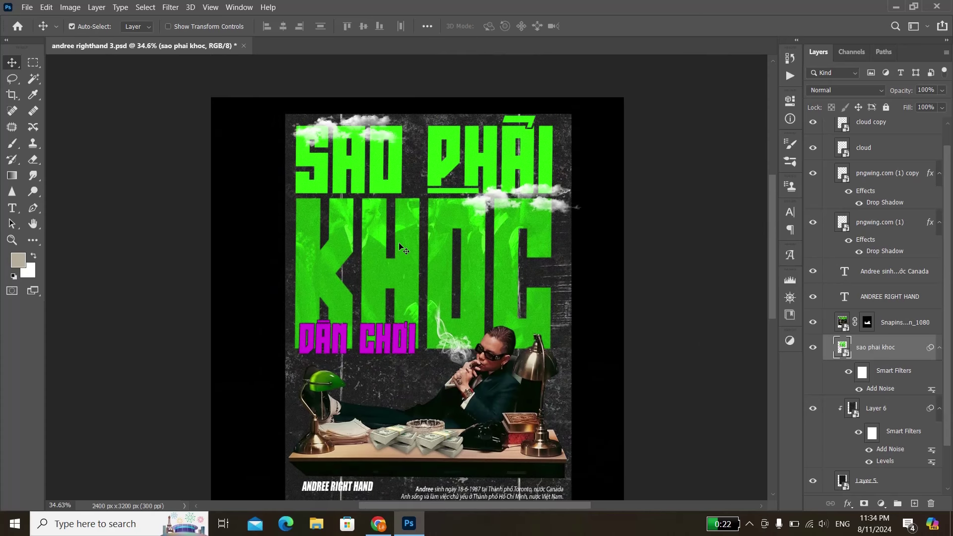
scroll(397, 243, "down", 1)
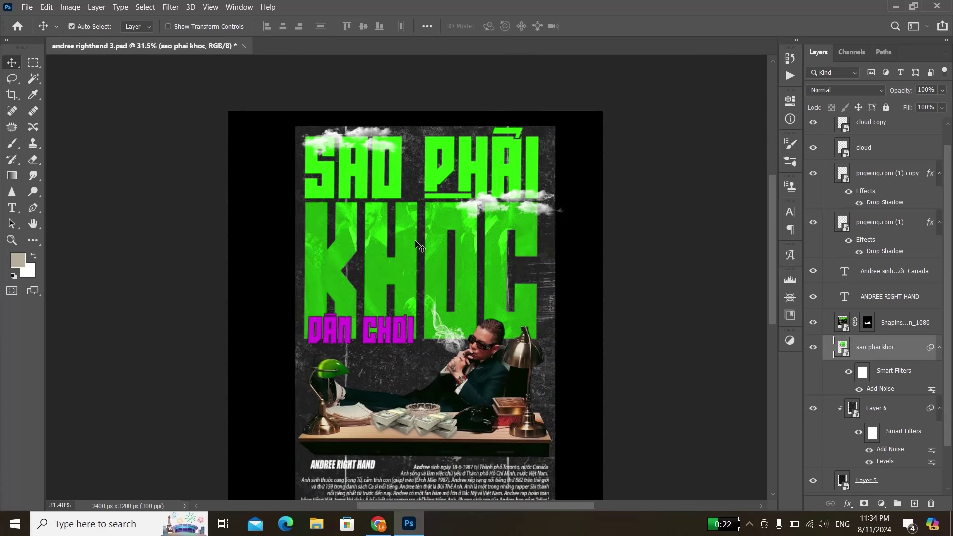
scroll(420, 246, "up", 2)
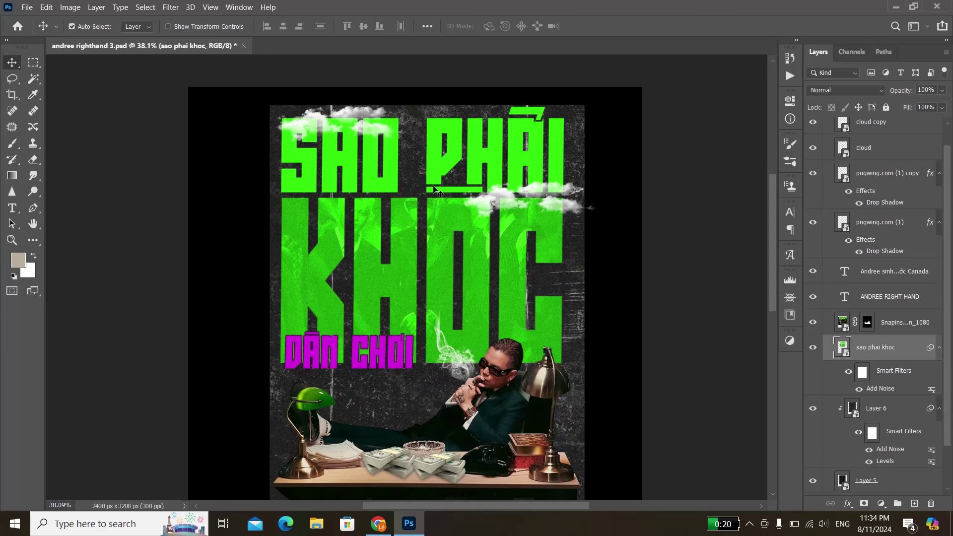
scroll(433, 188, "down", 2)
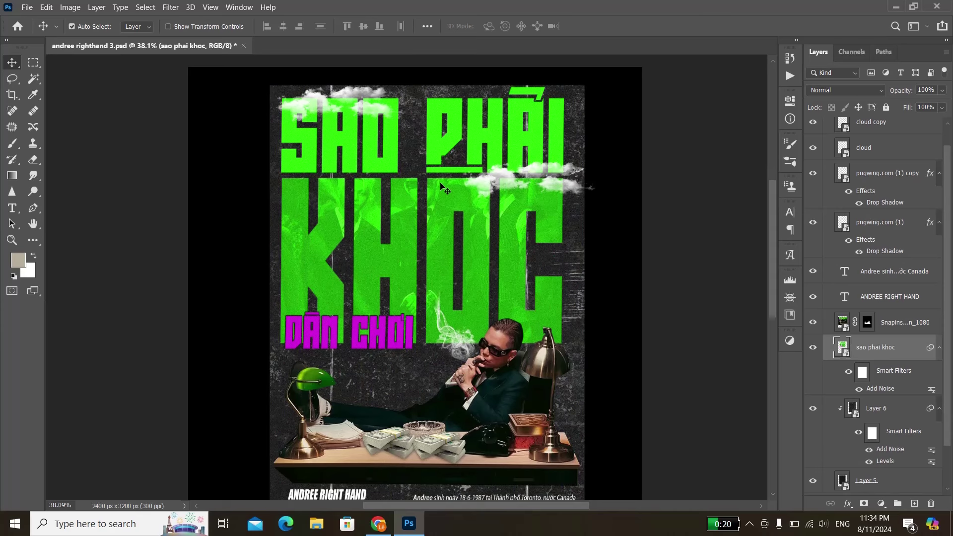
scroll(432, 188, "up", 1)
scroll(433, 189, "down", 1)
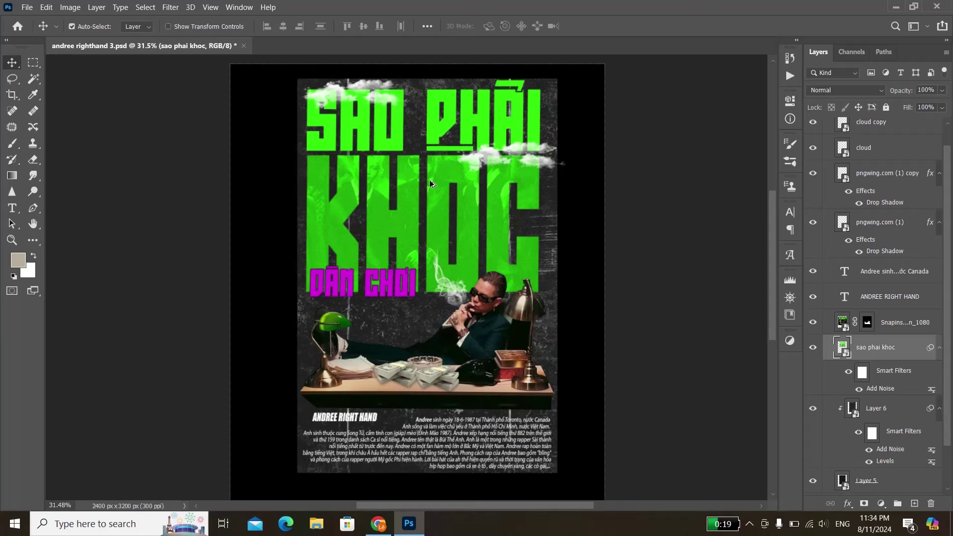
scroll(455, 241, "up", 2)
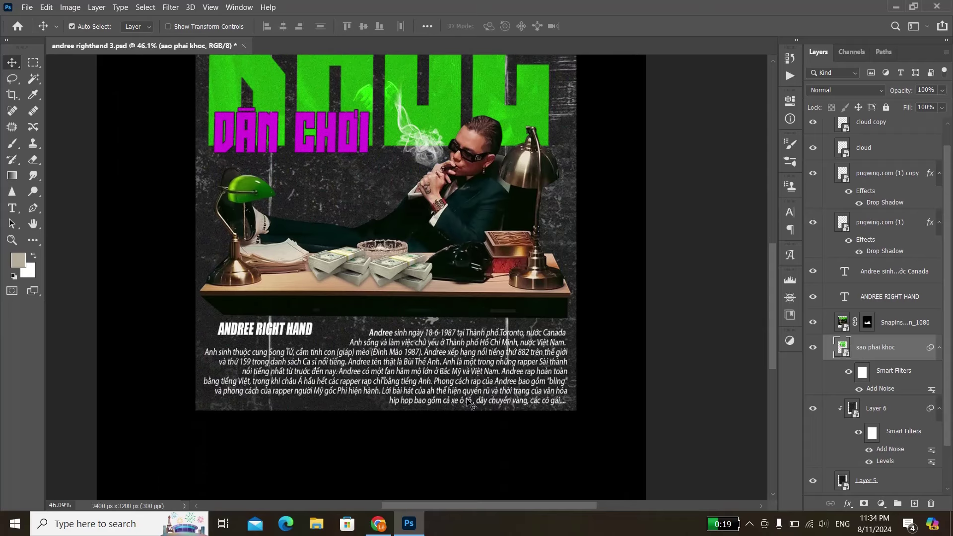
scroll(219, 285, "up", 5)
scroll(219, 286, "up", 2)
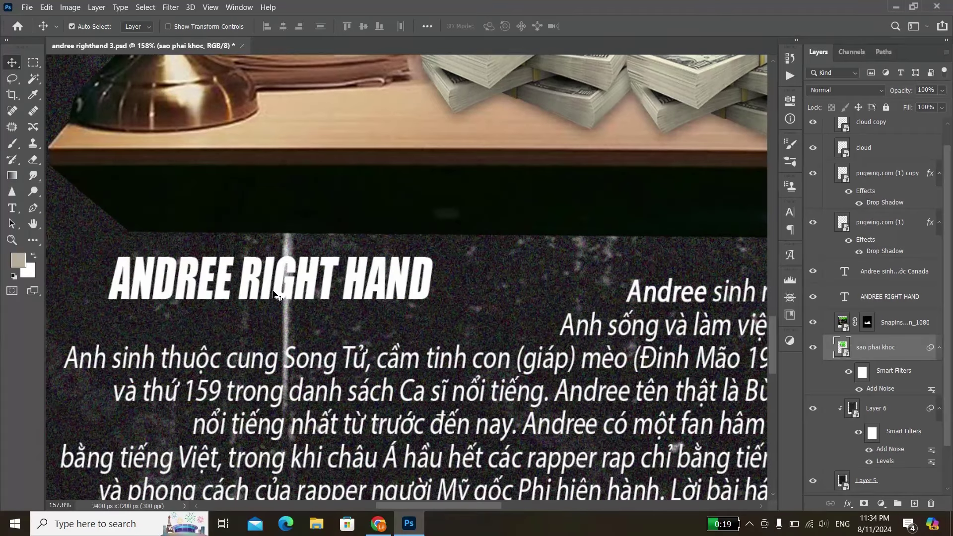
left_click(522, 283)
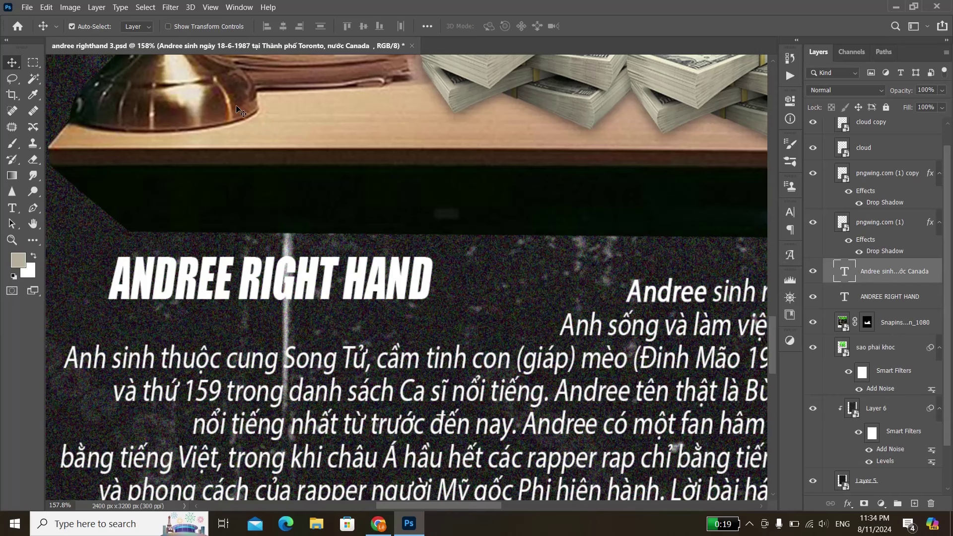
key("t")
key("v")
left_click(255, 262)
key("t")
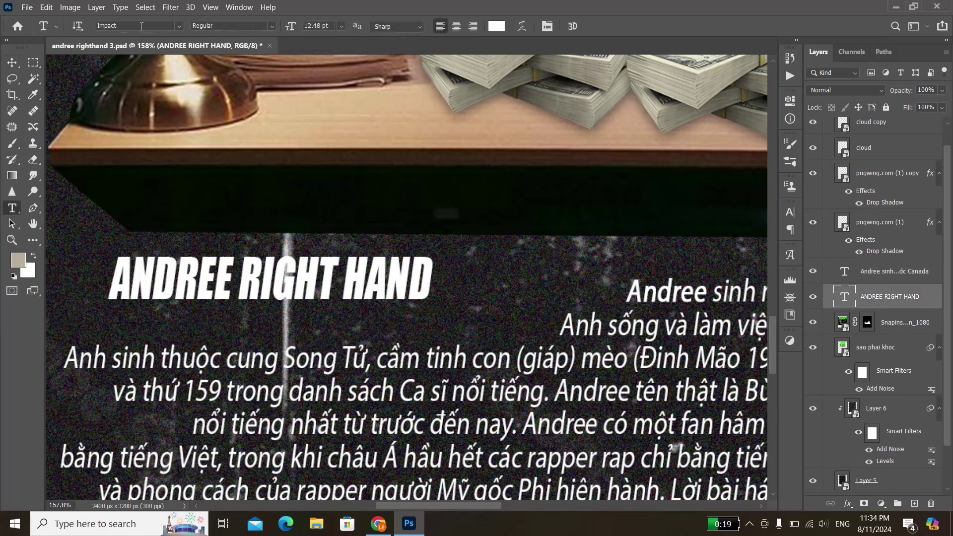
scroll(262, 261, "down", 1)
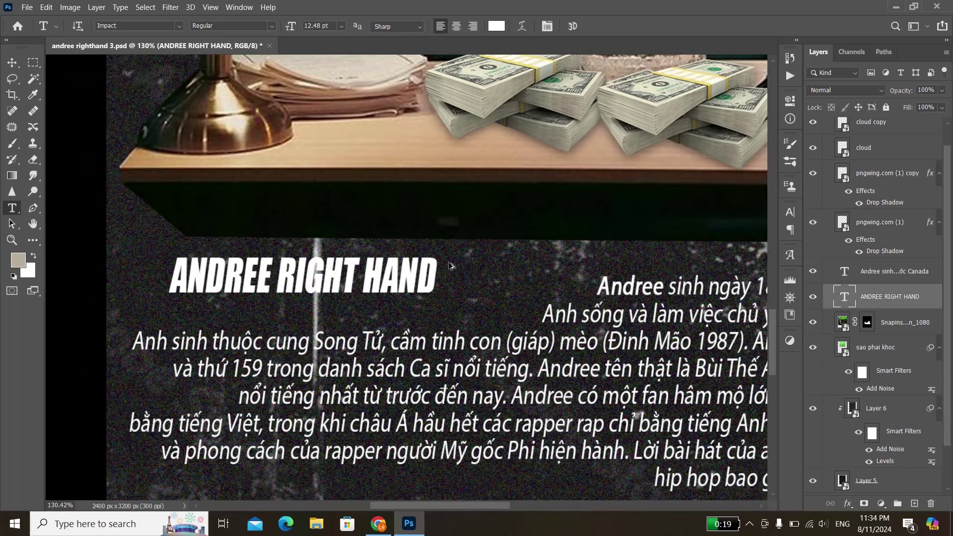
scroll(239, 263, "down", 1)
scroll(239, 263, "down", 1)
scroll(323, 270, "down", 1)
scroll(418, 278, "down", 1)
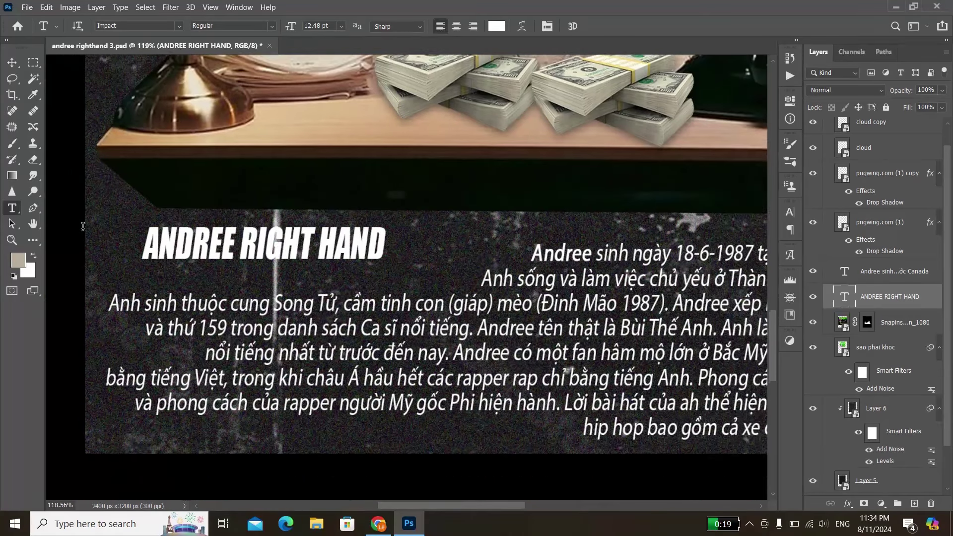
scroll(419, 281, "down", 1)
scroll(419, 285, "down", 1)
scroll(419, 293, "up", 1)
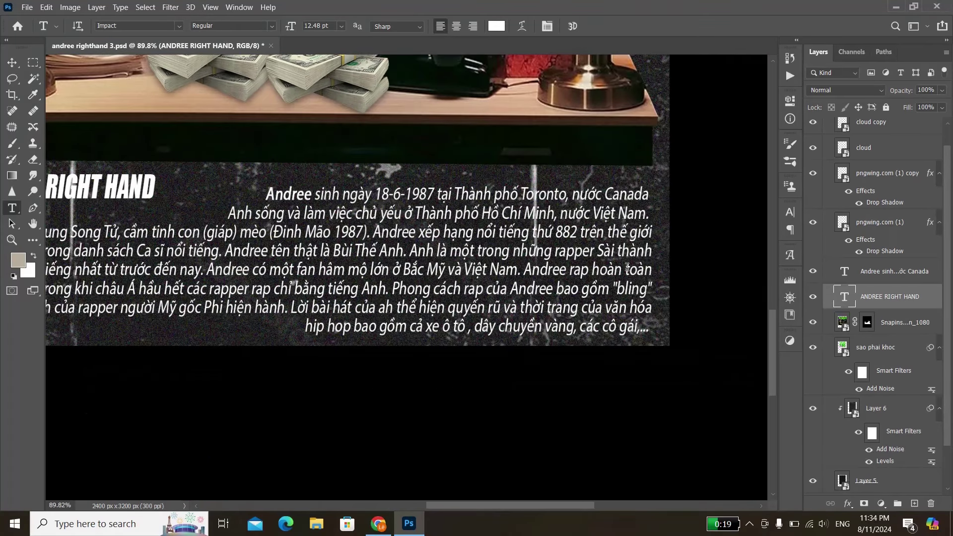
scroll(419, 298, "down", 1)
scroll(420, 298, "down", 1)
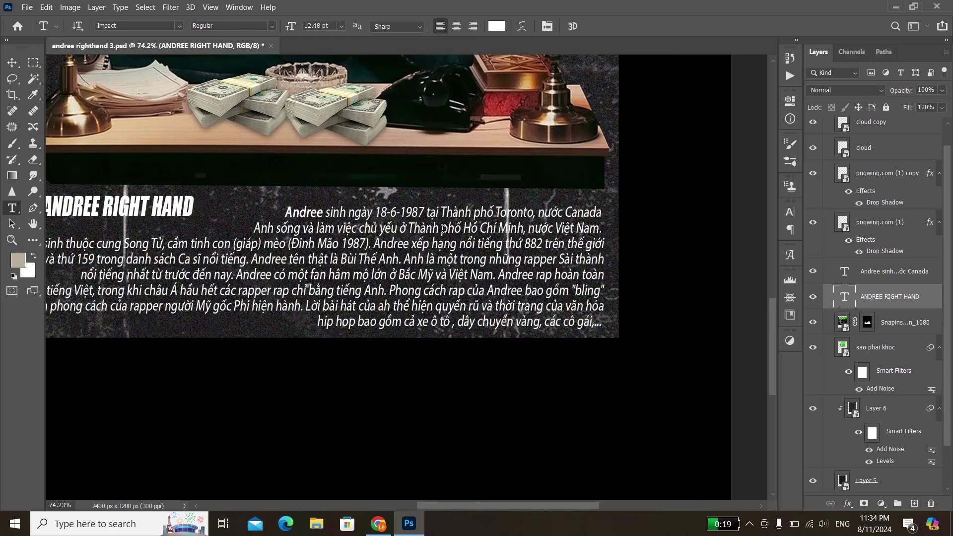
key("v")
scroll(480, 218, "up", 2)
scroll(492, 210, "up", 2)
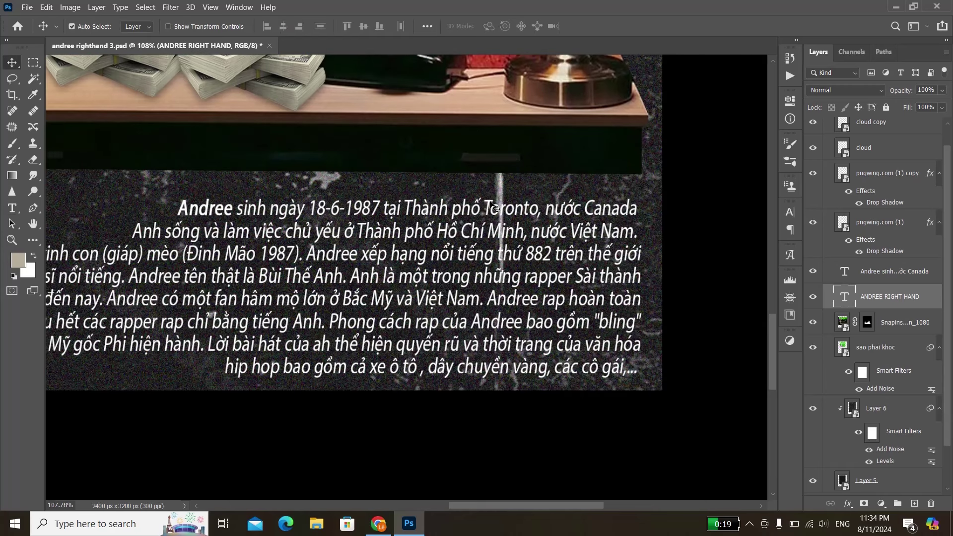
left_click(494, 206)
key("t")
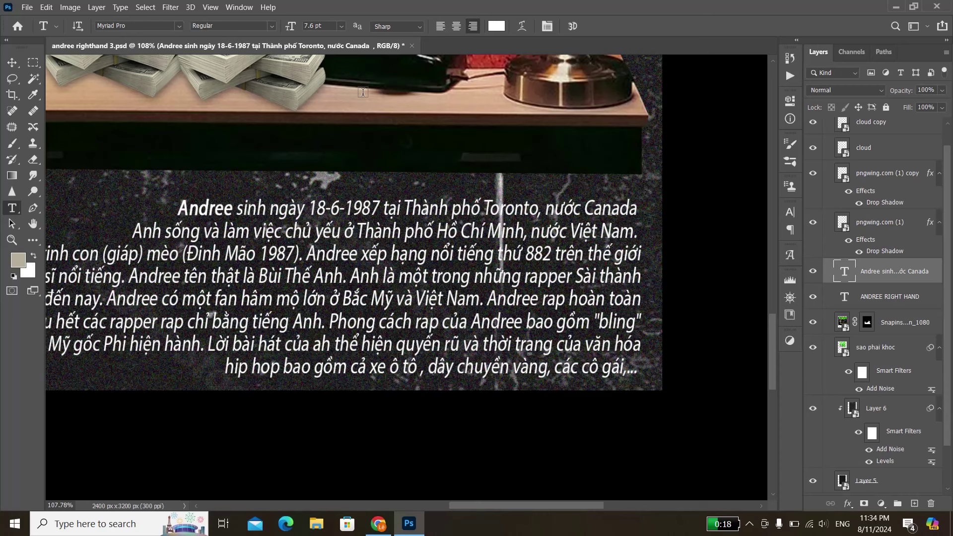
scroll(635, 237, "down", 4)
scroll(347, 194, "down", 2)
scroll(170, 228, "down", 1)
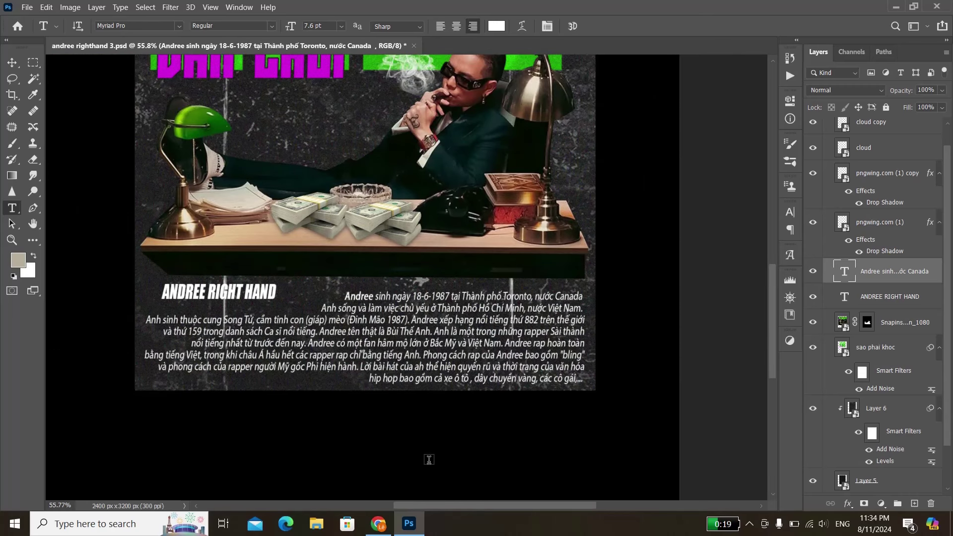
scroll(324, 340, "up", 3)
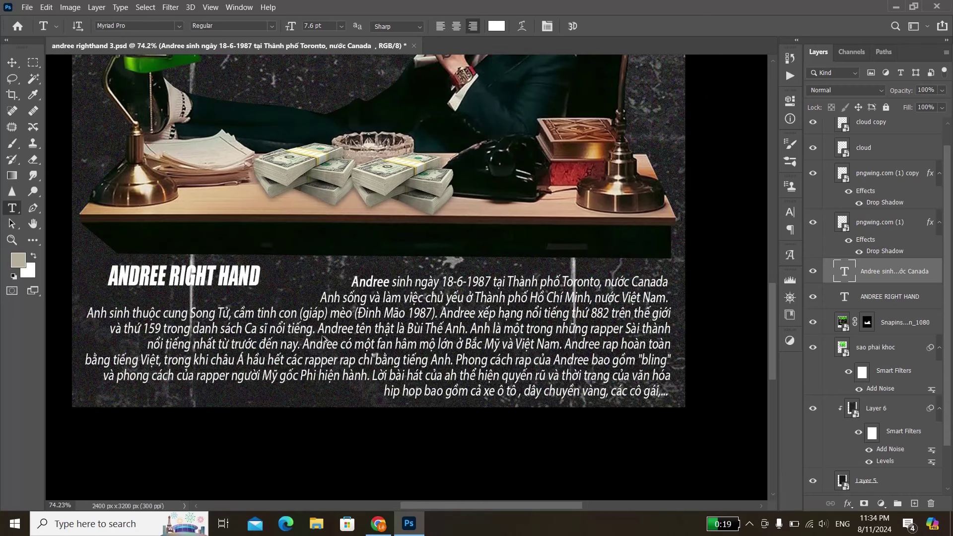
left_click(378, 523)
Search Google for 'andree right hand'
scroll(8, 104, "up", 2)
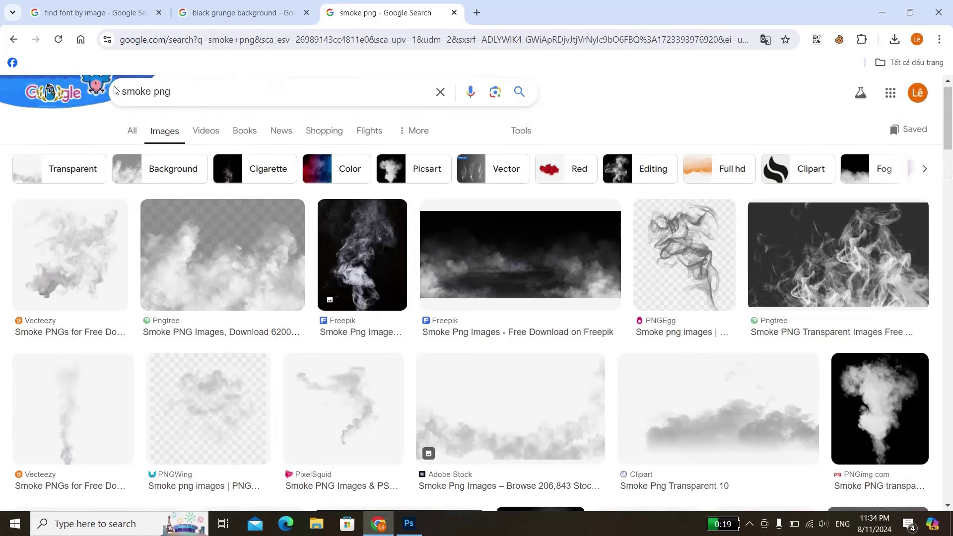
key("slash")
type("u")
key("BackSpace")
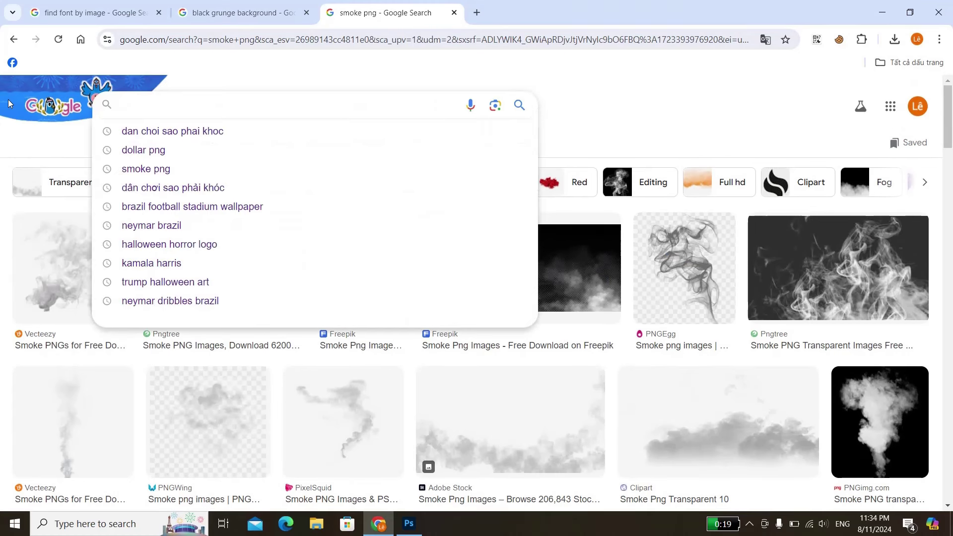
type("andree right hand")
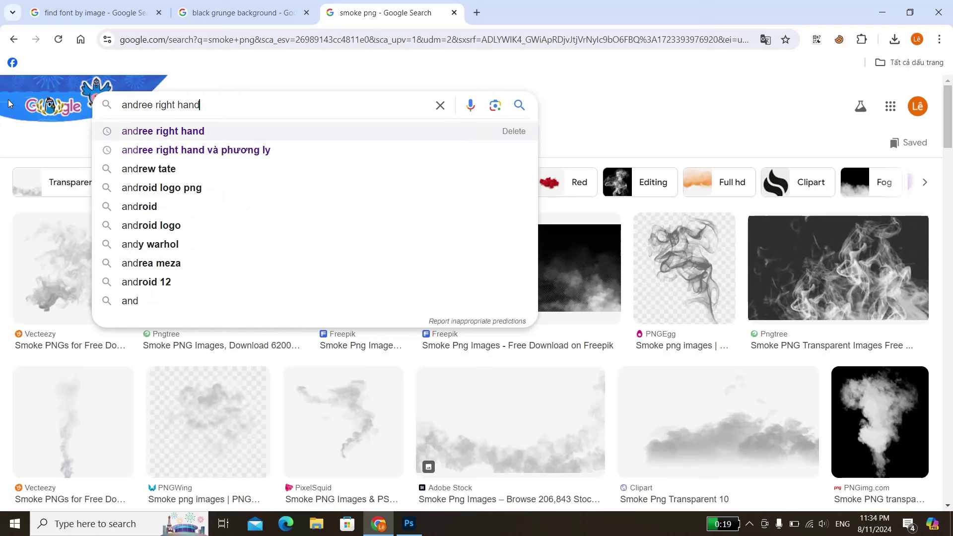
key("Return")
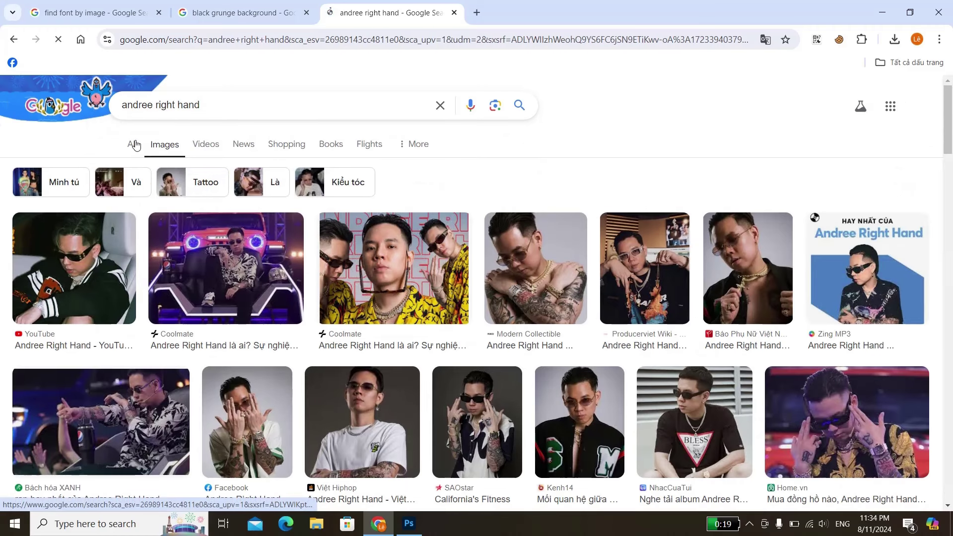
Switch to All results and scroll through them
left_click(140, 148)
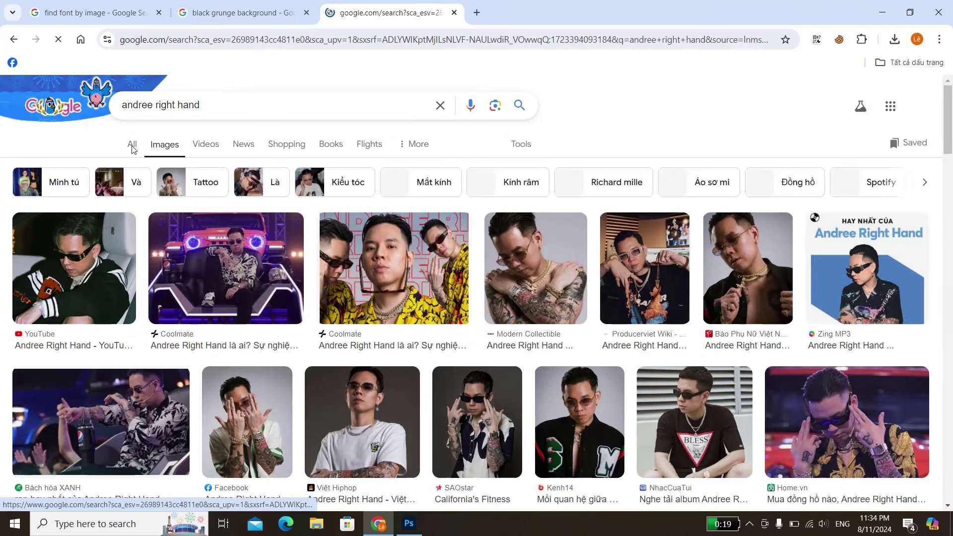
scroll(335, 247, "down", 5)
scroll(251, 299, "down", 2)
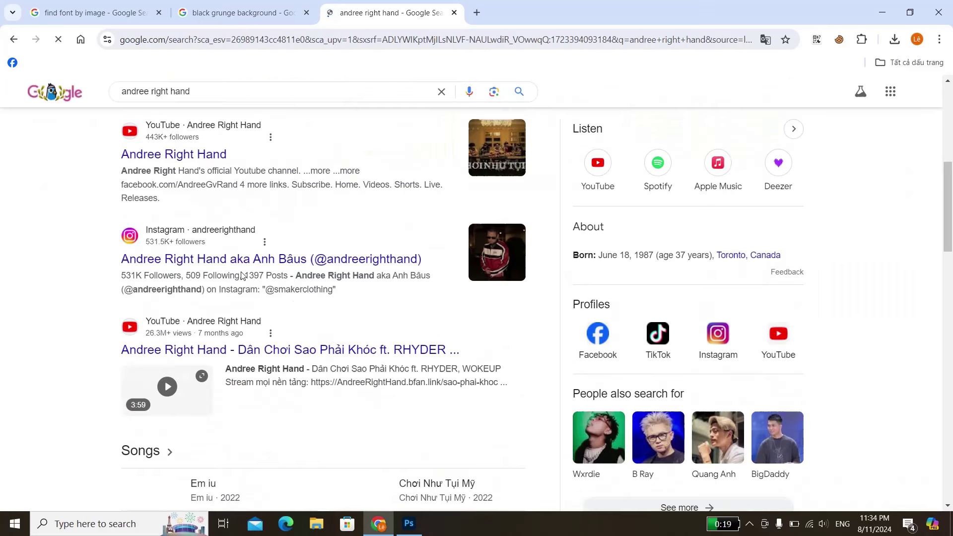
scroll(251, 299, "down", 1)
scroll(251, 298, "down", 1)
scroll(253, 298, "down", 3)
scroll(257, 313, "down", 3)
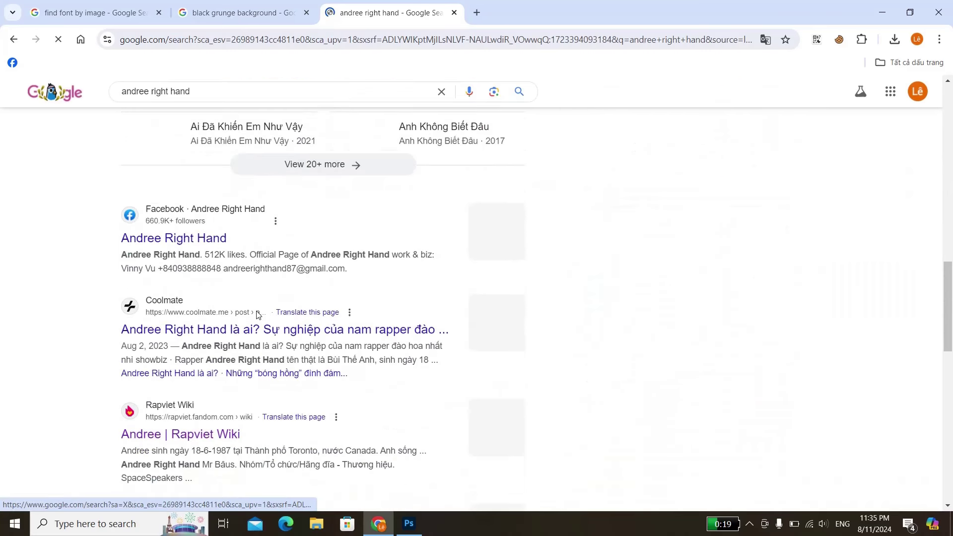
scroll(204, 345, "down", 2)
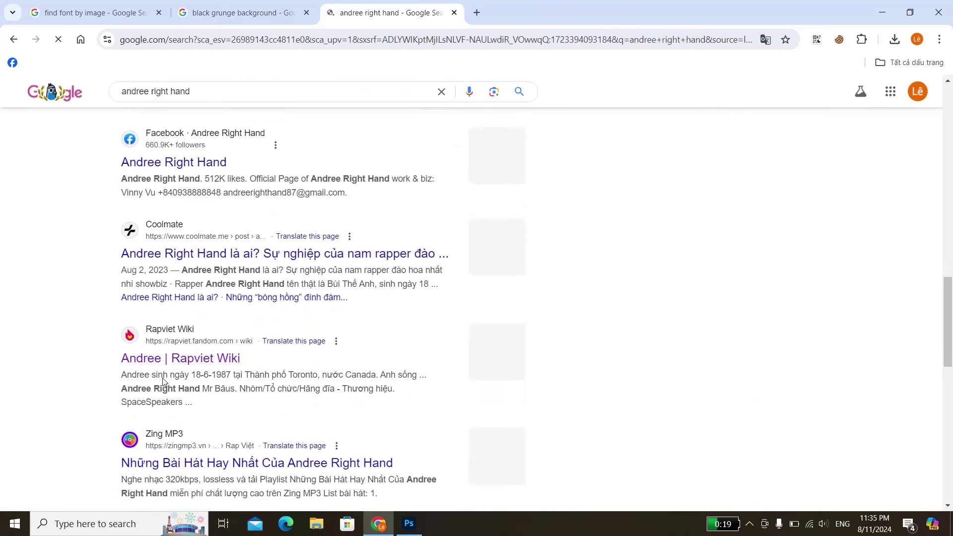
Read the Rapviet Wiki article about Andree, then return to Photoshop
left_click(168, 359)
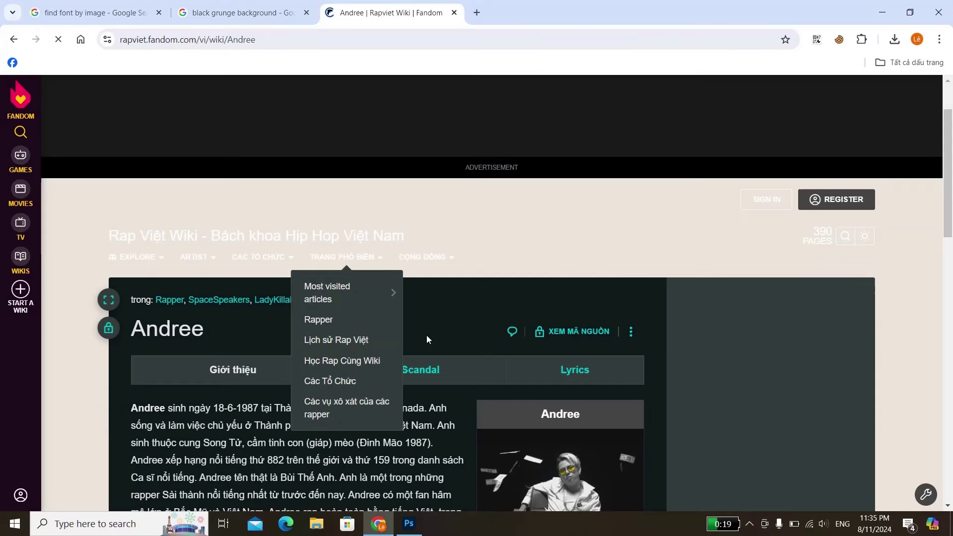
scroll(427, 335, "down", 5)
scroll(170, 267, "up", 2)
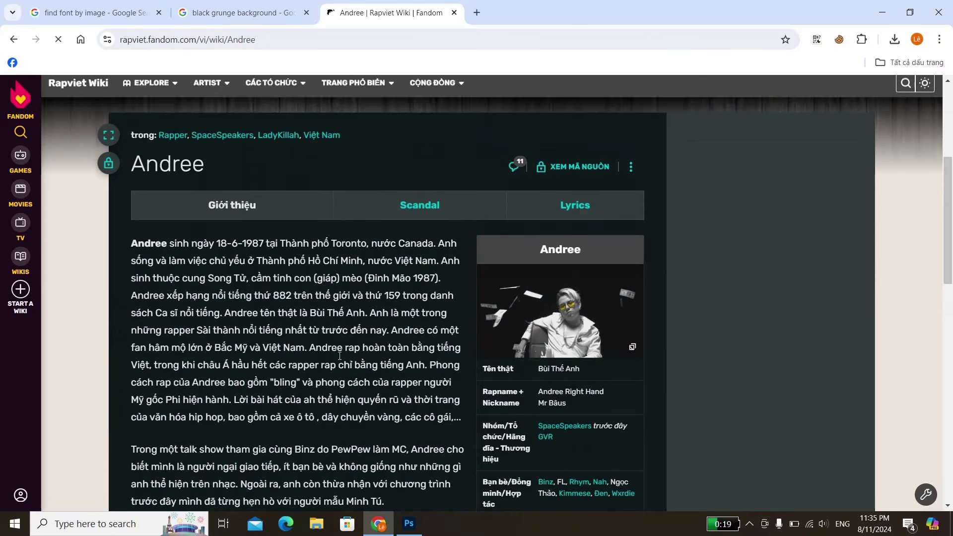
key("alt+Tab")
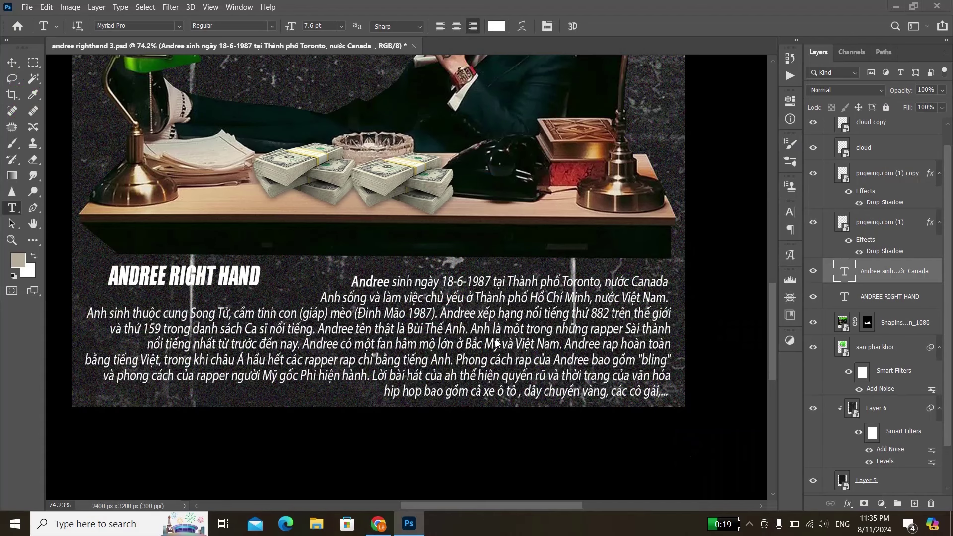
Zoom in and out to view the whole poster
scroll(511, 325, "down", 1)
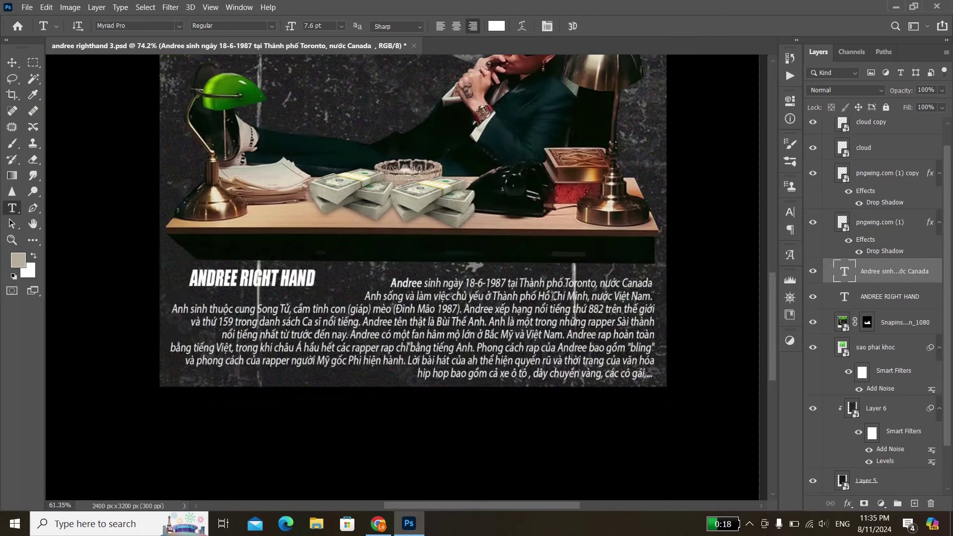
scroll(407, 334, "down", 1)
key("alt")
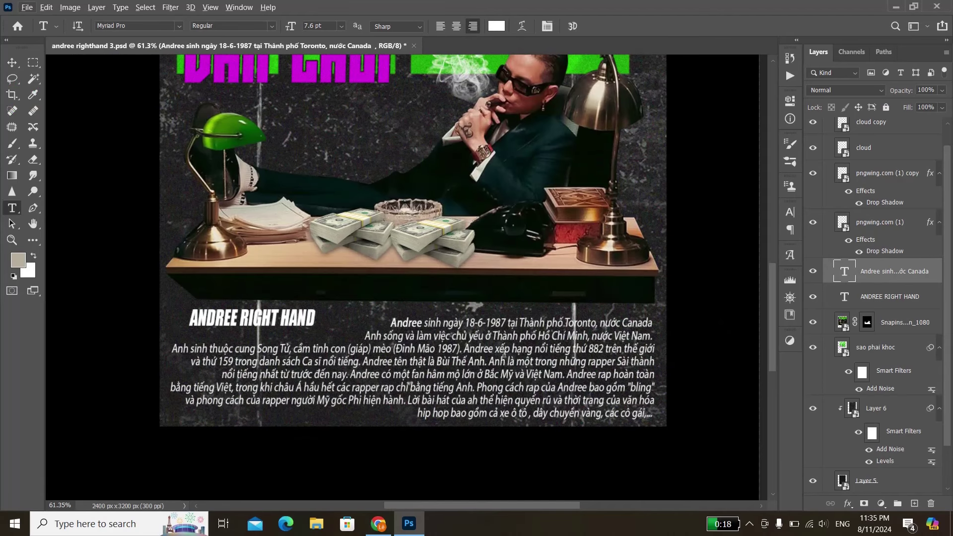
scroll(384, 296, "up", 1)
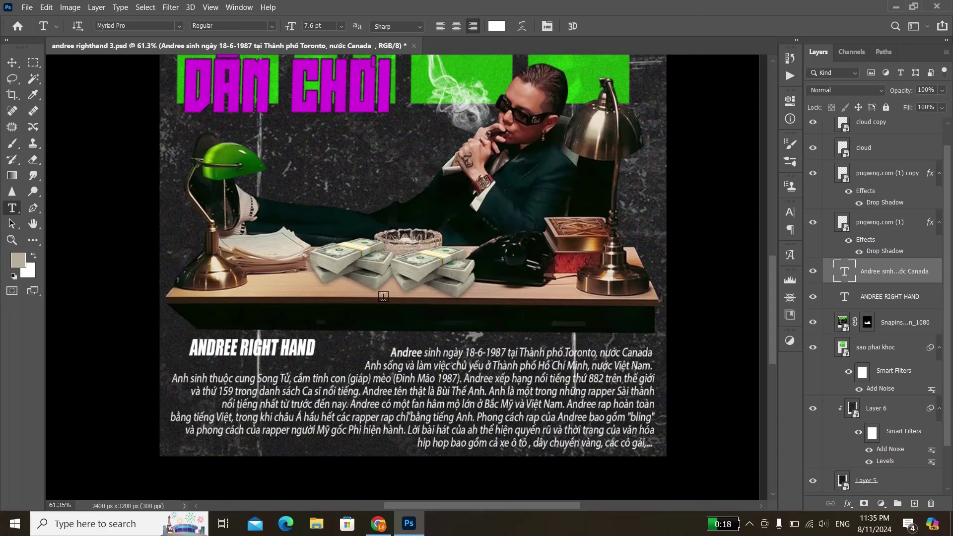
scroll(381, 296, "down", 1)
scroll(447, 338, "up", 2)
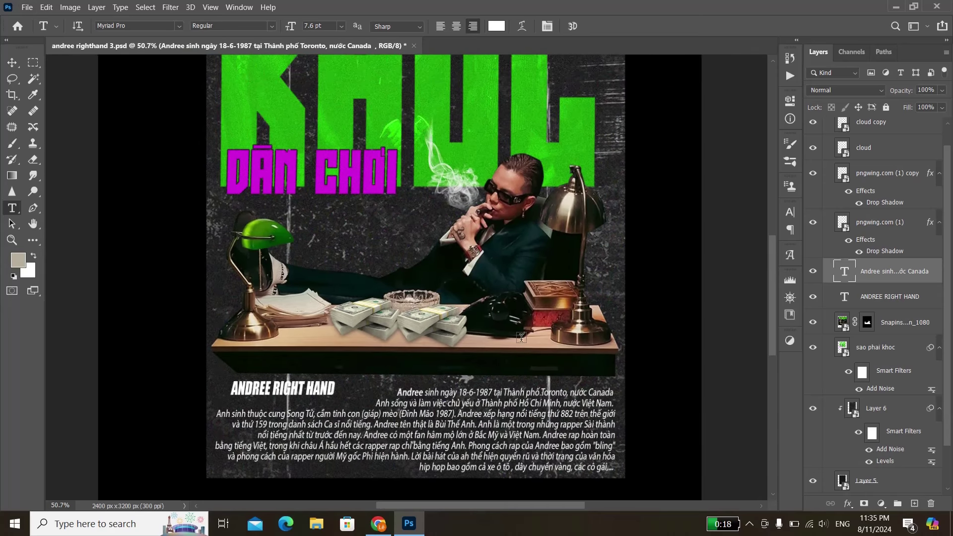
scroll(504, 371, "down", 1)
scroll(503, 371, "up", 1)
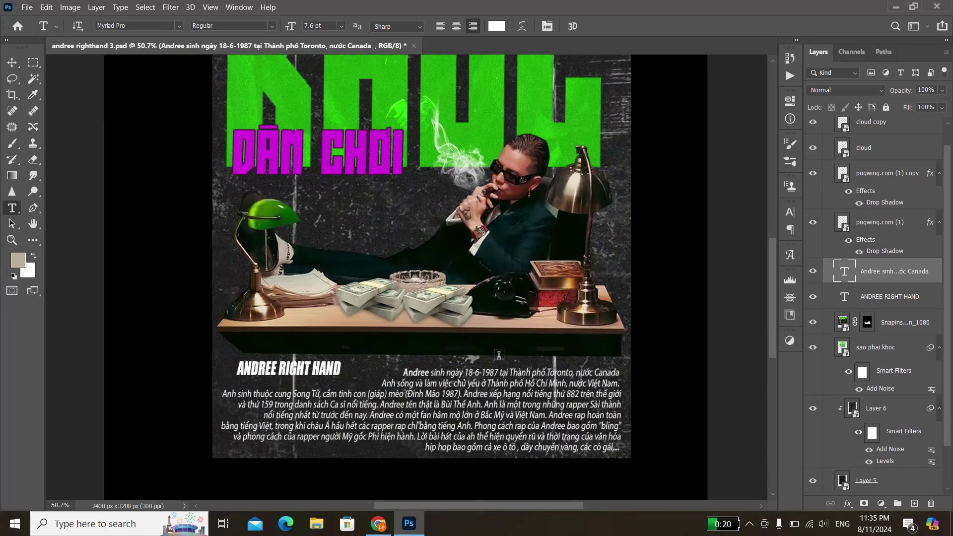
scroll(499, 354, "down", 1)
scroll(405, 312, "up", 1)
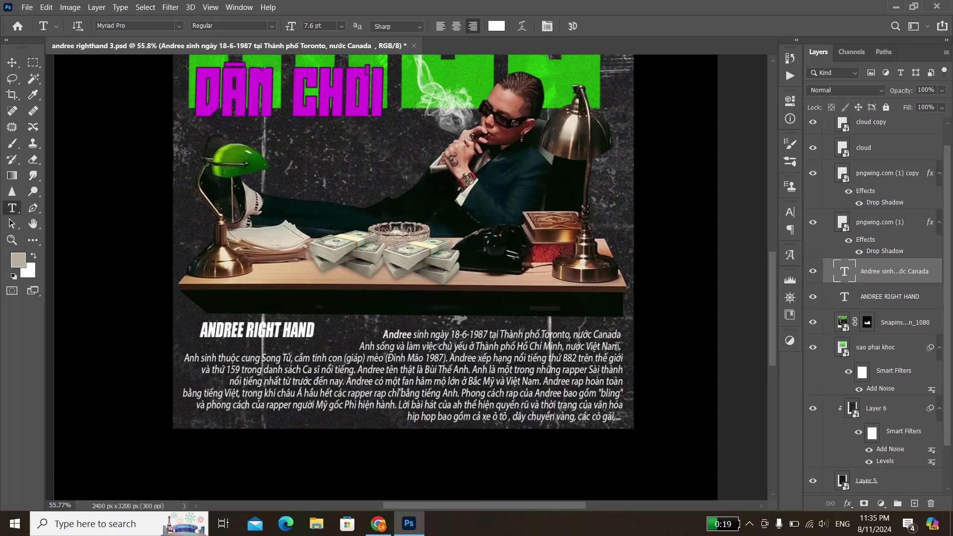
scroll(618, 346, "up", 1)
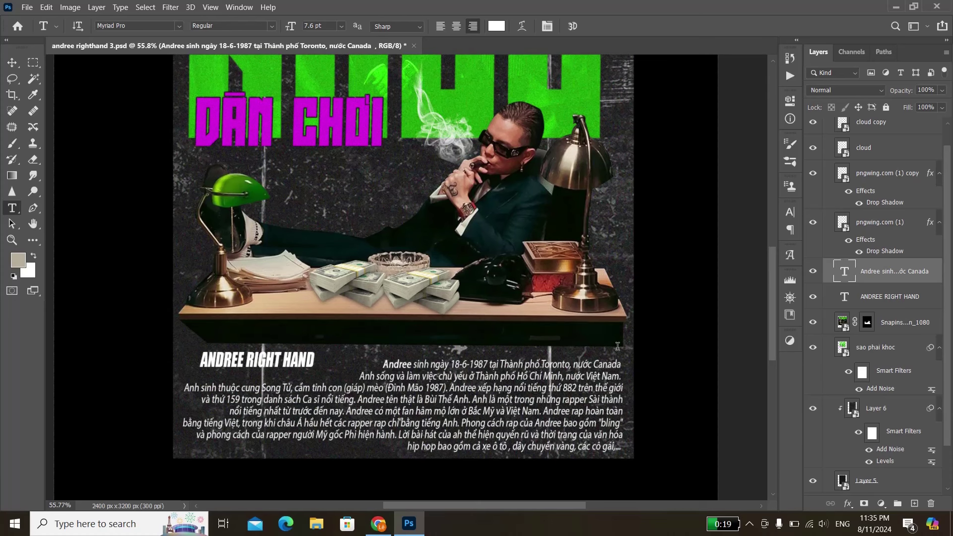
scroll(617, 346, "up", 1)
scroll(599, 347, "up", 1)
scroll(557, 332, "down", 1)
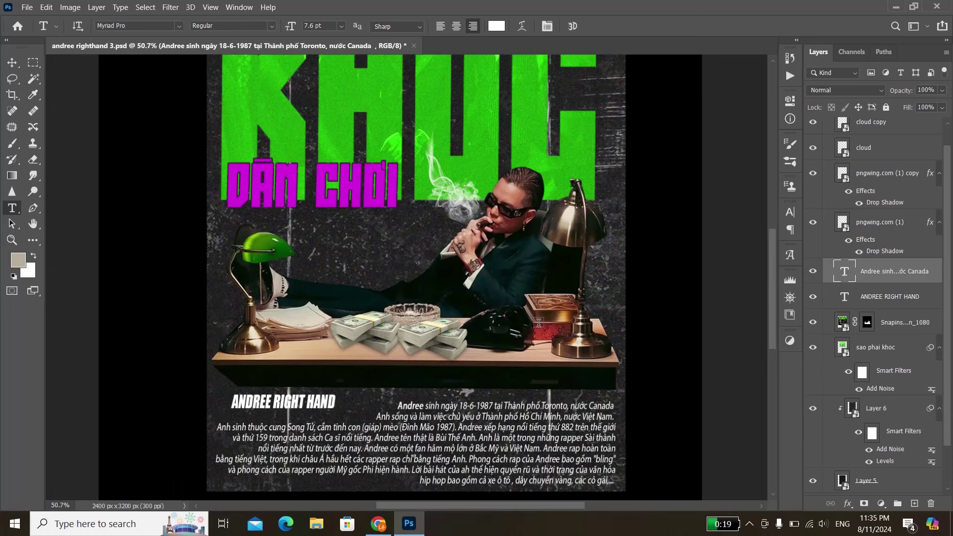
scroll(535, 301, "down", 1)
scroll(481, 181, "up", 2)
scroll(481, 181, "up", 2)
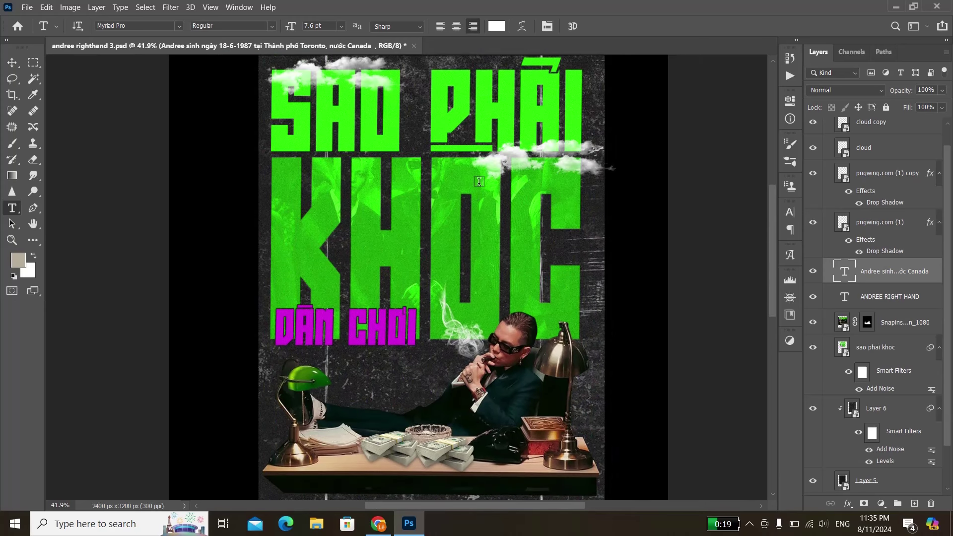
scroll(481, 180, "up", 1)
Switch to the Move tool with Auto-Select enabled
key("v")
scroll(466, 245, "down", 2)
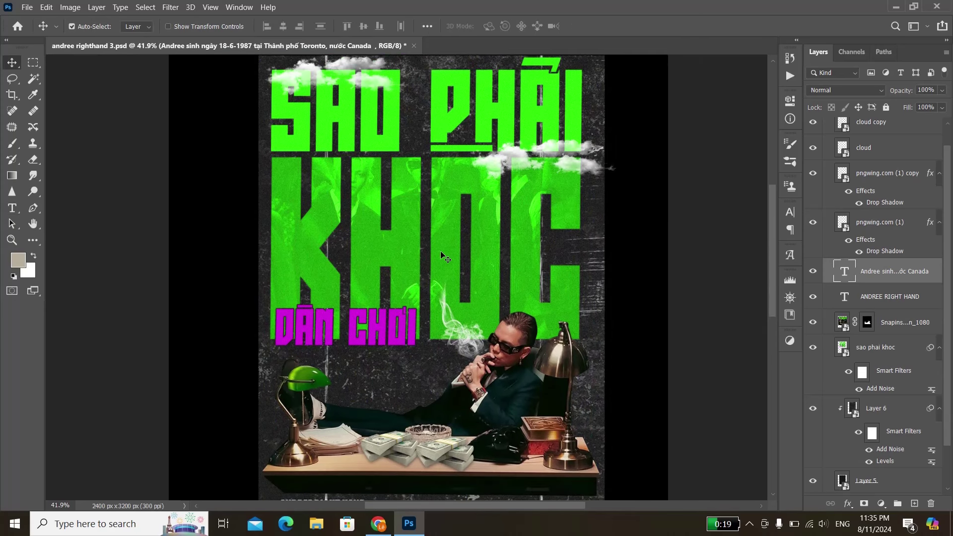
scroll(440, 248, "up", 2)
key("ctrl")
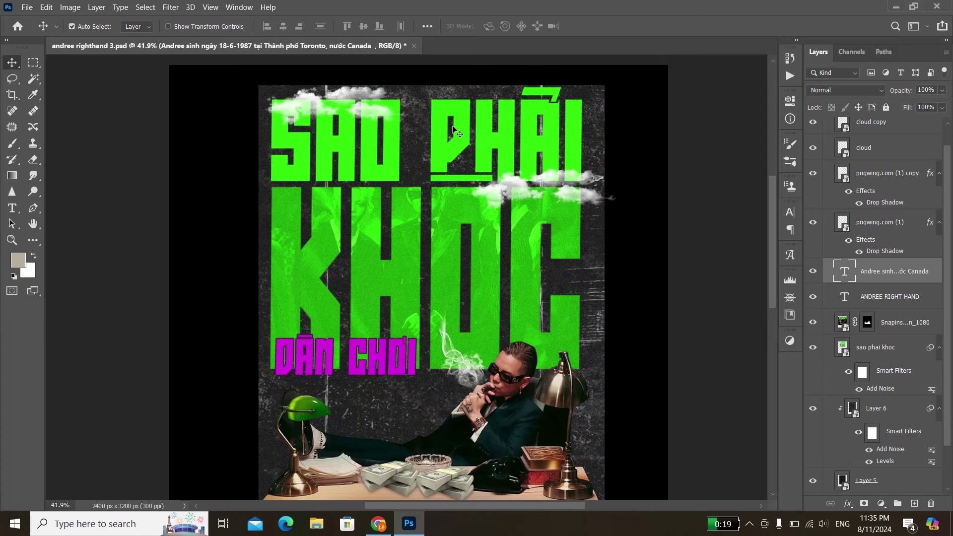
key("alt+Tab")
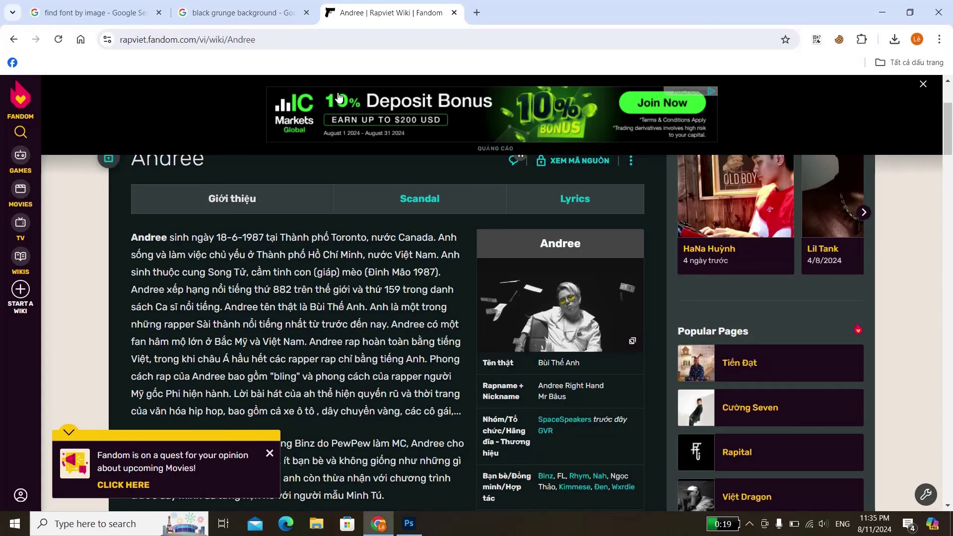
Return to the Andree Right Hand image results, then switch to the 'find font by image' search tab
left_click(13, 41)
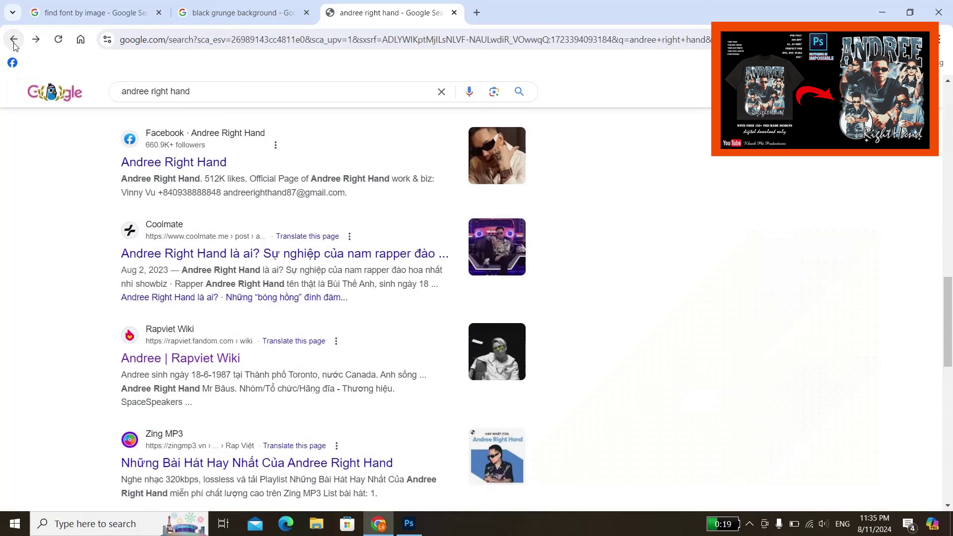
scroll(57, 82, "up", 4)
scroll(60, 99, "up", 7)
scroll(65, 114, "up", 3)
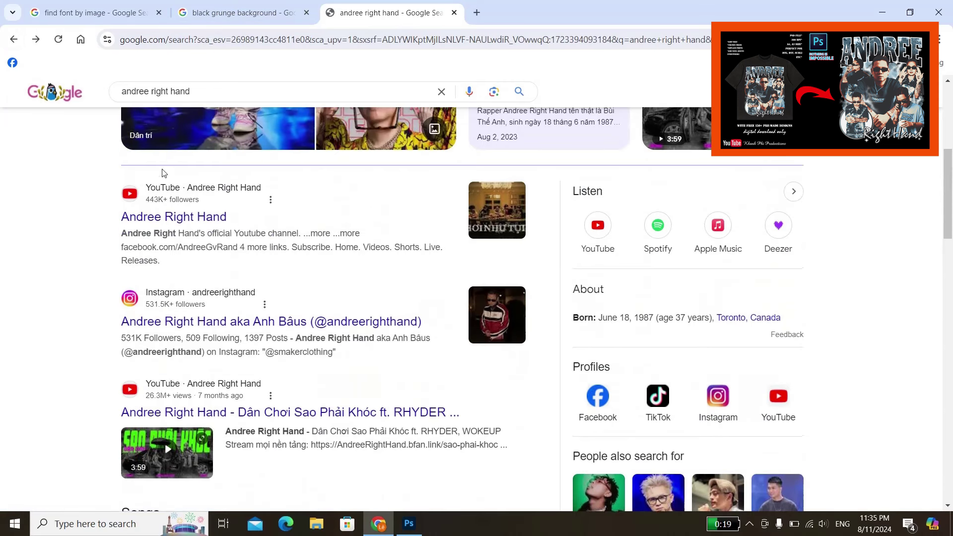
scroll(70, 124, "up", 6)
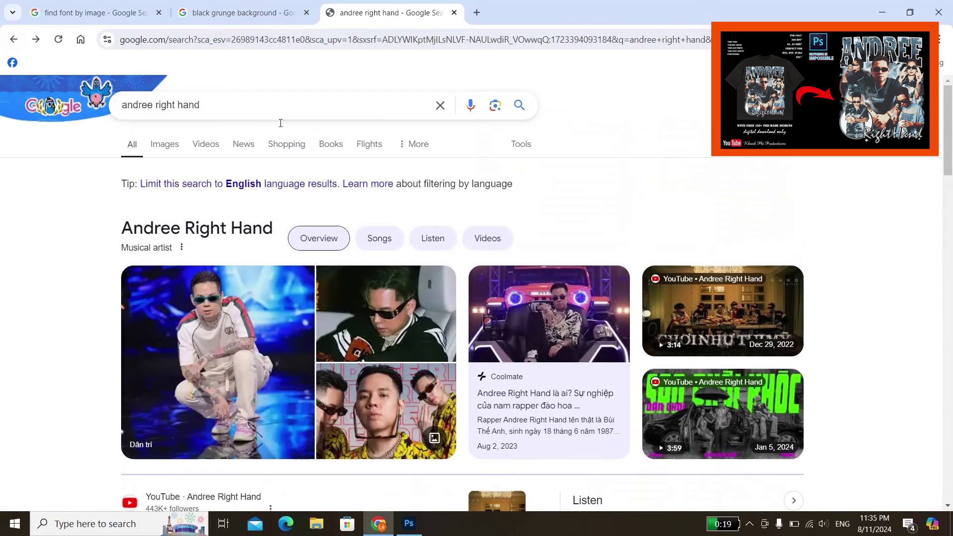
left_click(165, 144)
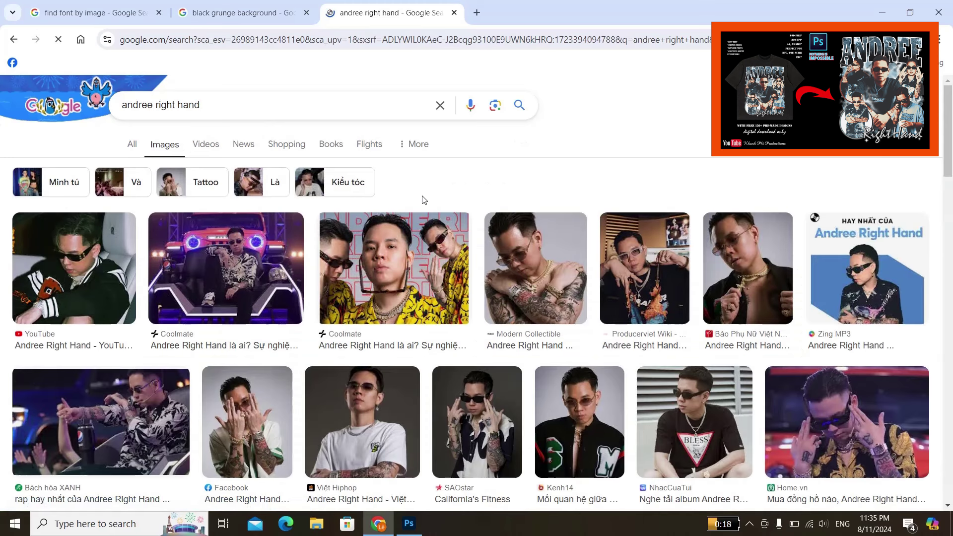
left_click(107, 8)
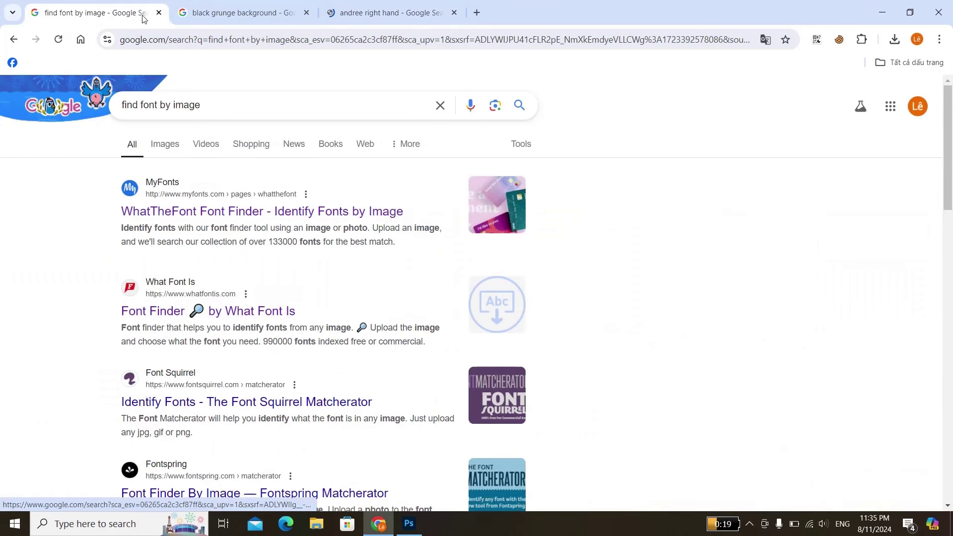
Open the 'WhatTheFont Font Finder - Identify Fonts by Image' result from the search
left_click_drag(246, 102, 85, 102)
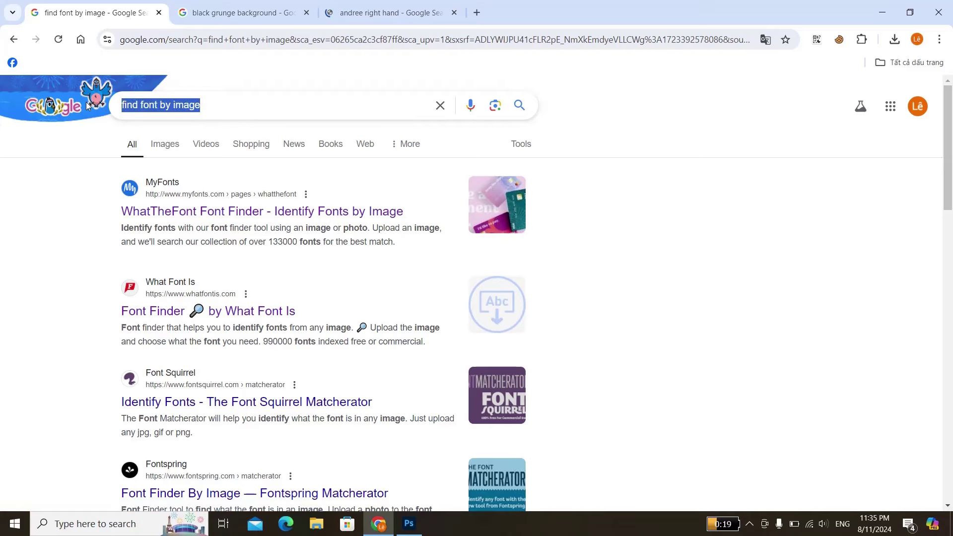
left_click(164, 217)
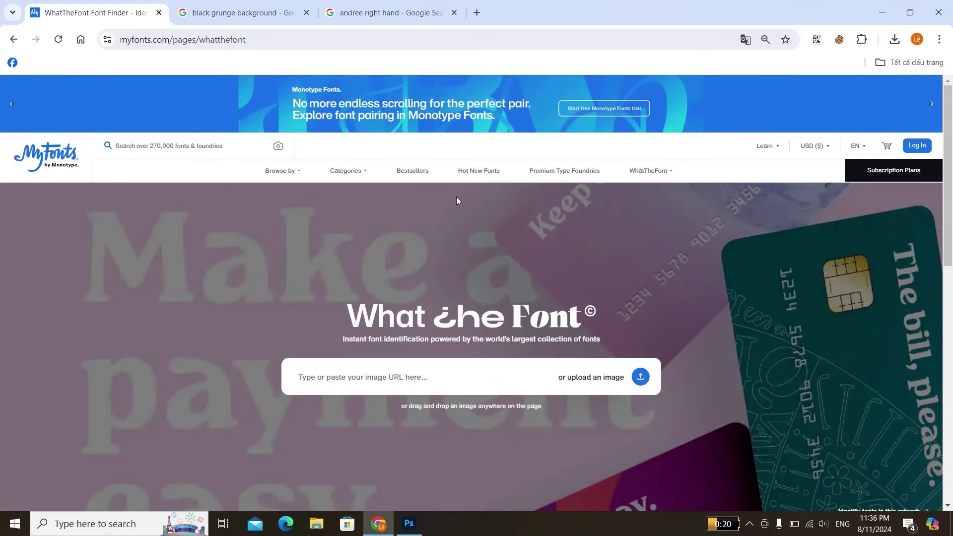
Upload the poster image from the Desktop and fit the detection box around KHÓC
left_click(641, 378)
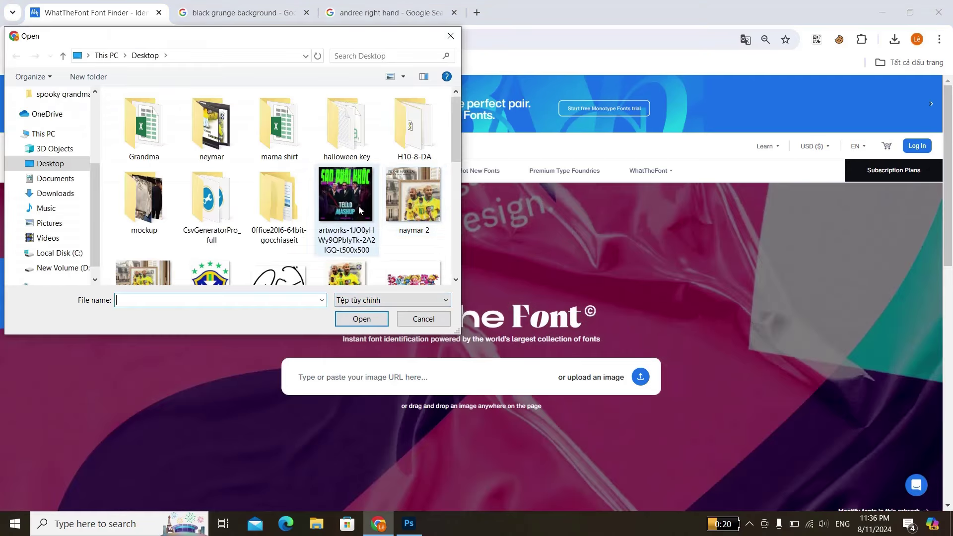
double_click(358, 207)
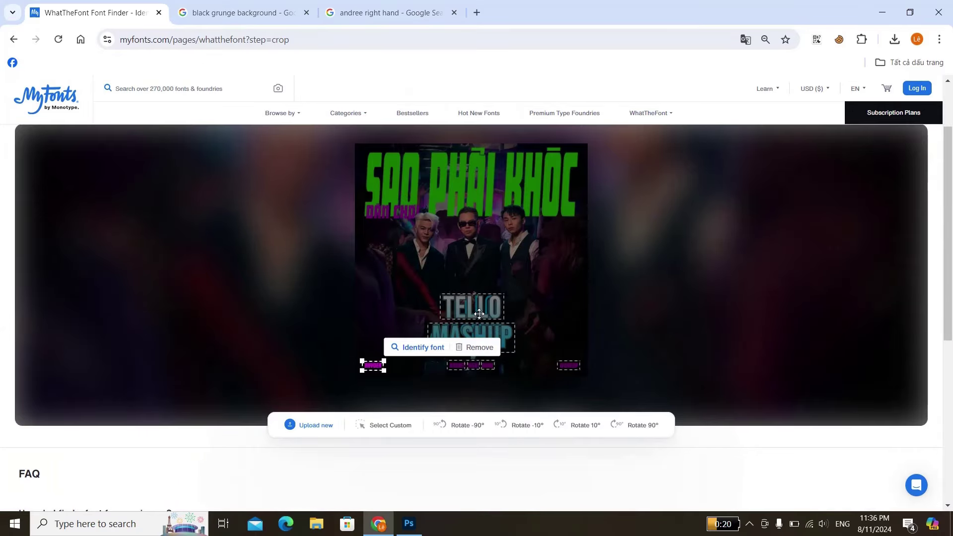
mouse_move(479, 314)
left_mouse_down()
mouse_move(550, 167)
mouse_move(581, 220)
left_mouse_up()
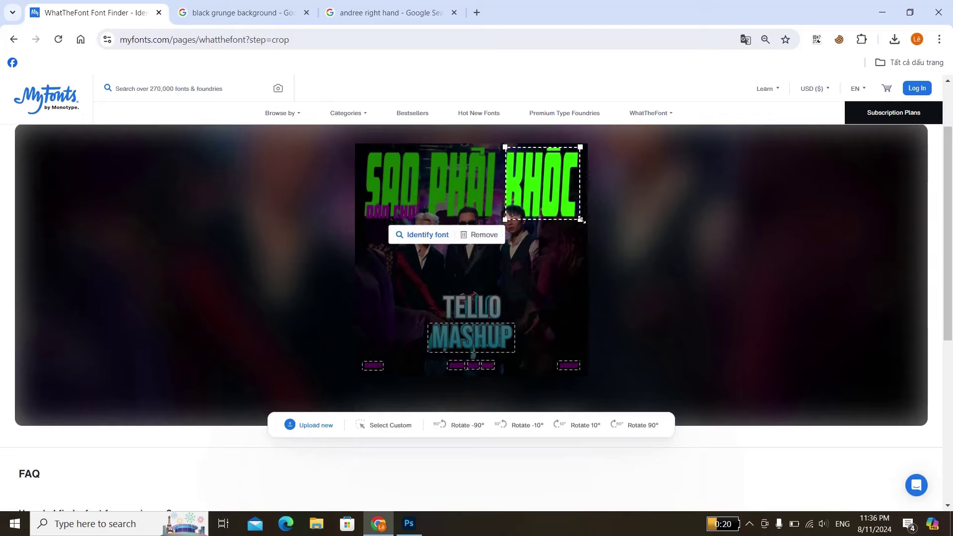
left_click_drag(504, 219, 503, 218)
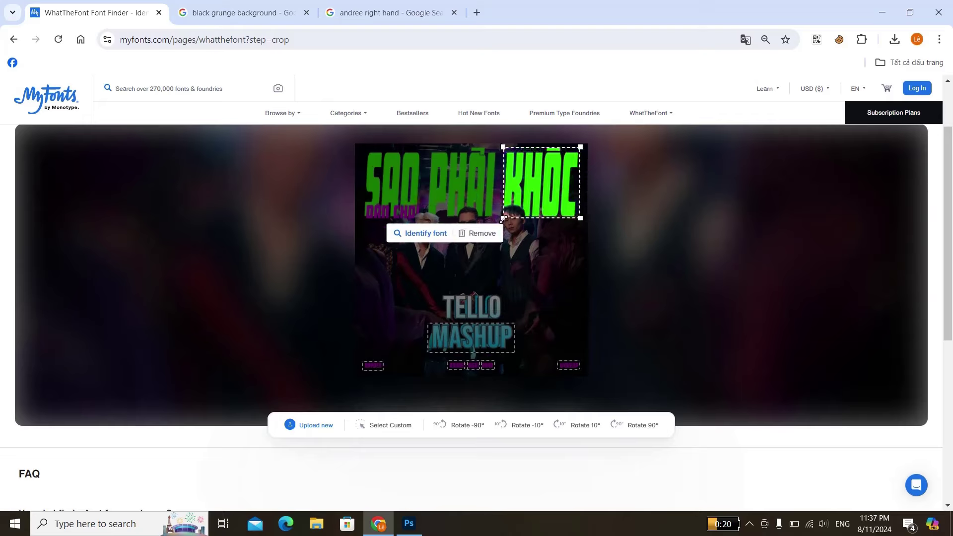
Identify KHÓC's font, compare with the Photoshop poster, and open Stallman Black 50 Oblique
left_click(420, 239)
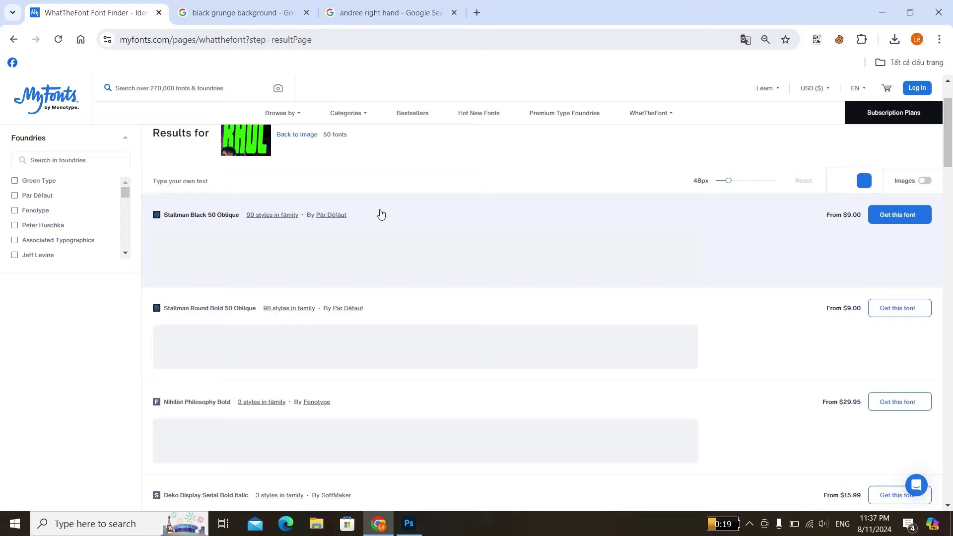
scroll(360, 268, "up", 1)
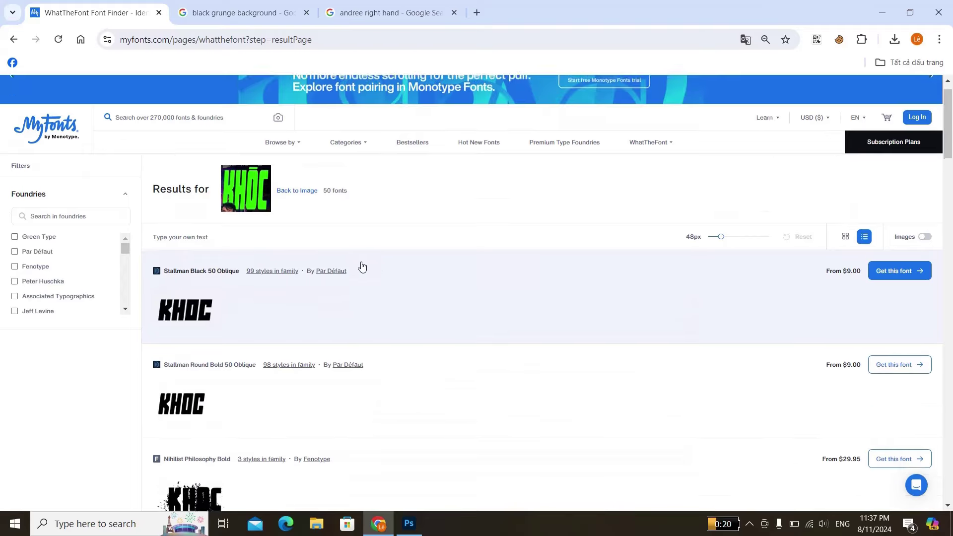
scroll(362, 268, "up", 1)
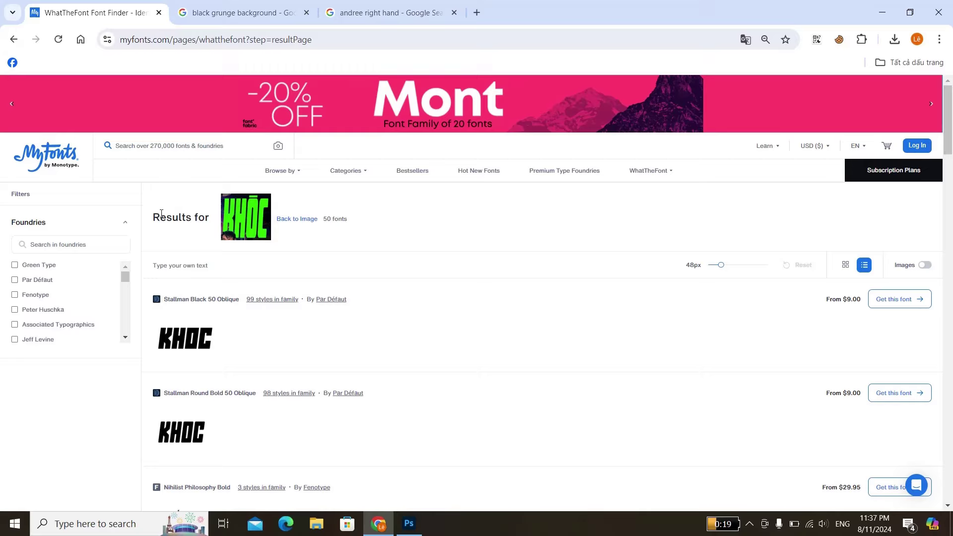
mouse_move(71, 216)
left_click(415, 531)
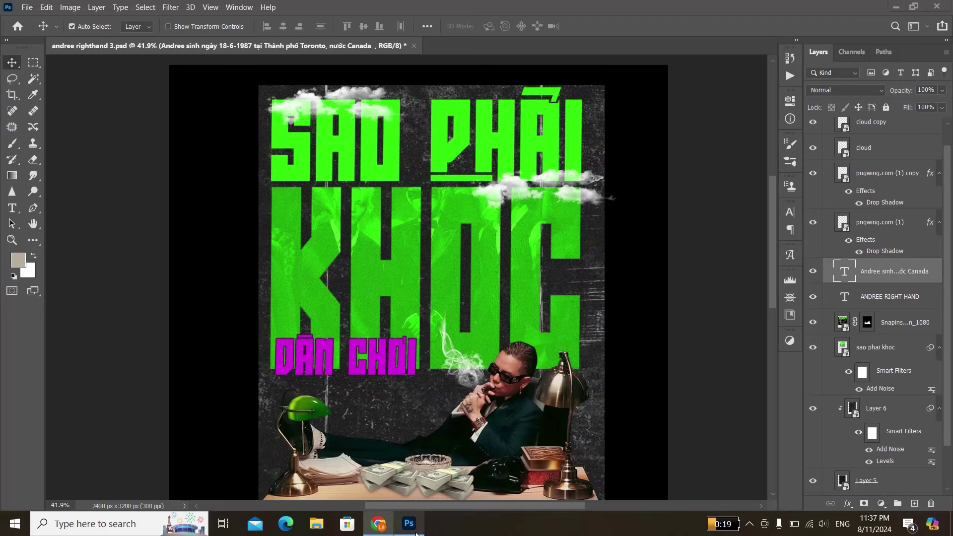
left_click(384, 529)
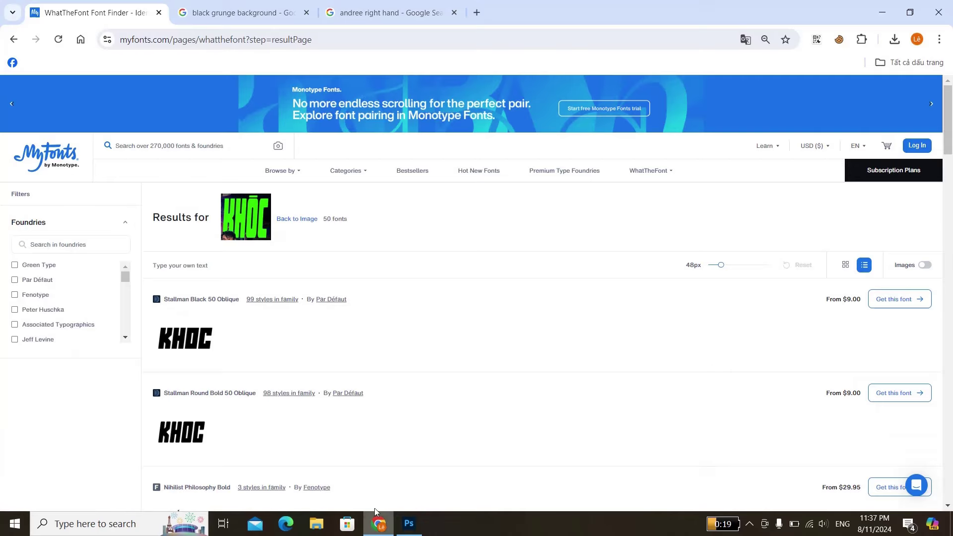
left_click(210, 305)
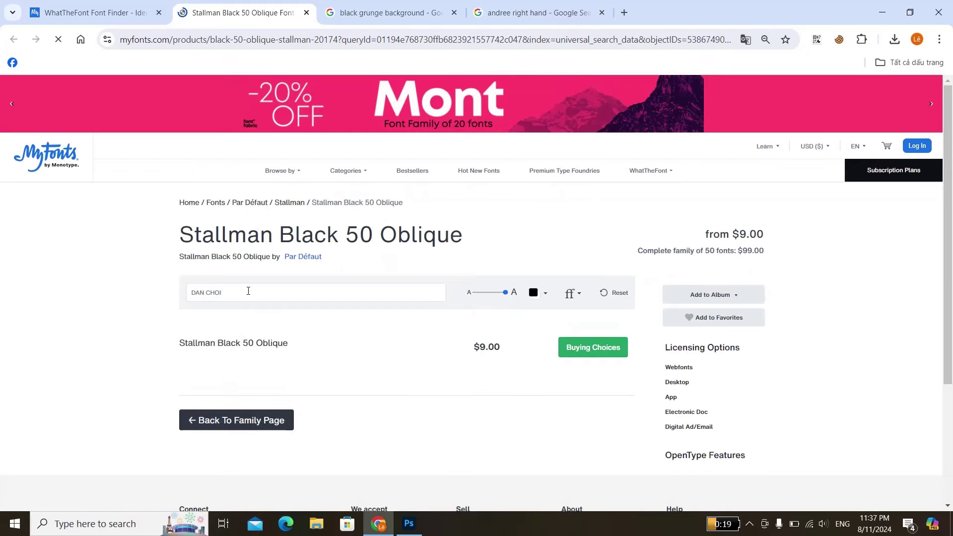
Copy a 'DAN CHOI' preview image in Stallman Black 50 Oblique and select Photoshop's 'sao phai khoc' layer
triple_click(248, 291)
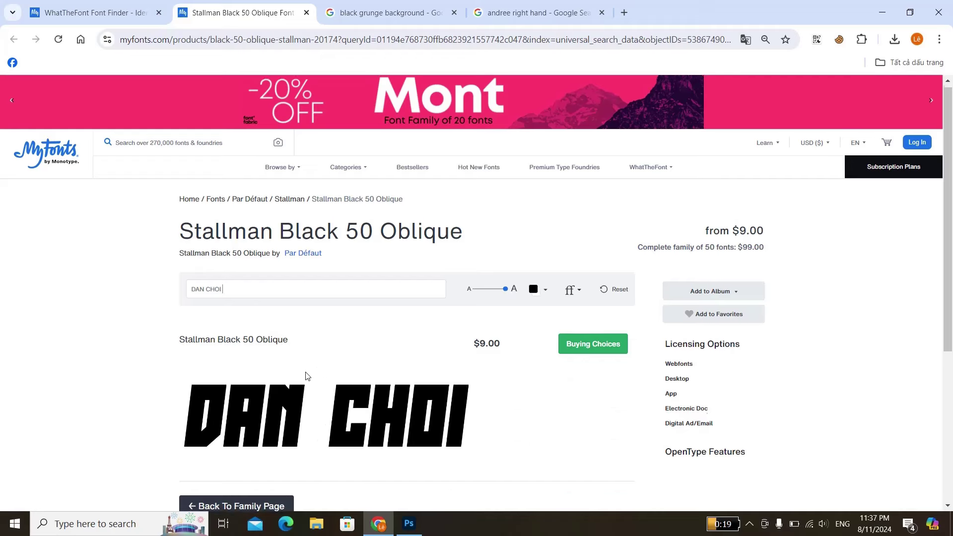
scroll(304, 348, "down", 2)
right_click(299, 282)
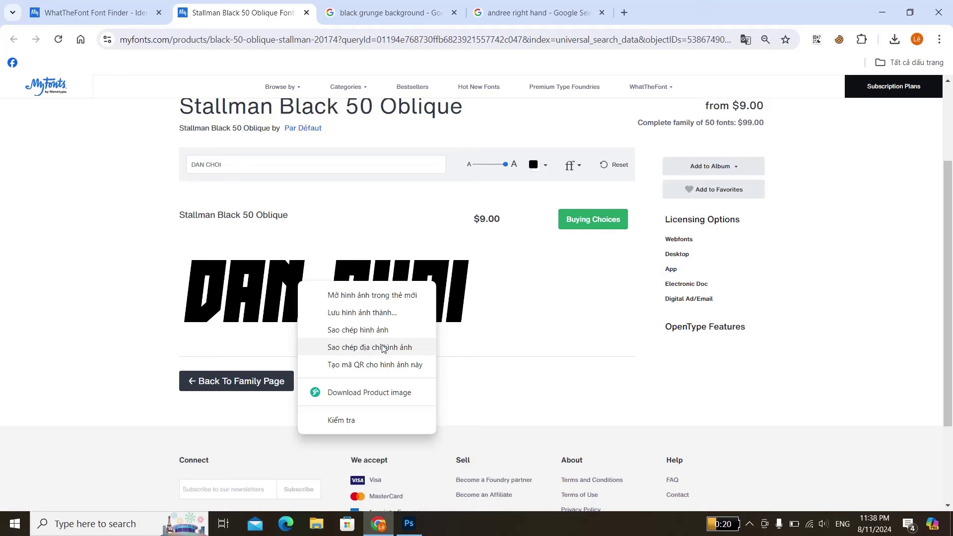
left_click(372, 334)
key("alt+Tab")
left_click(861, 347)
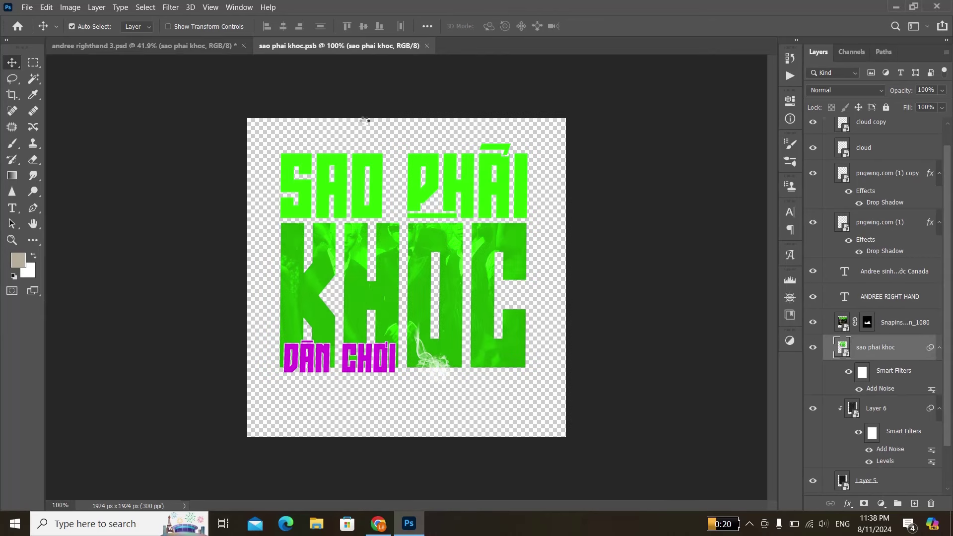
key("ctrl+v")
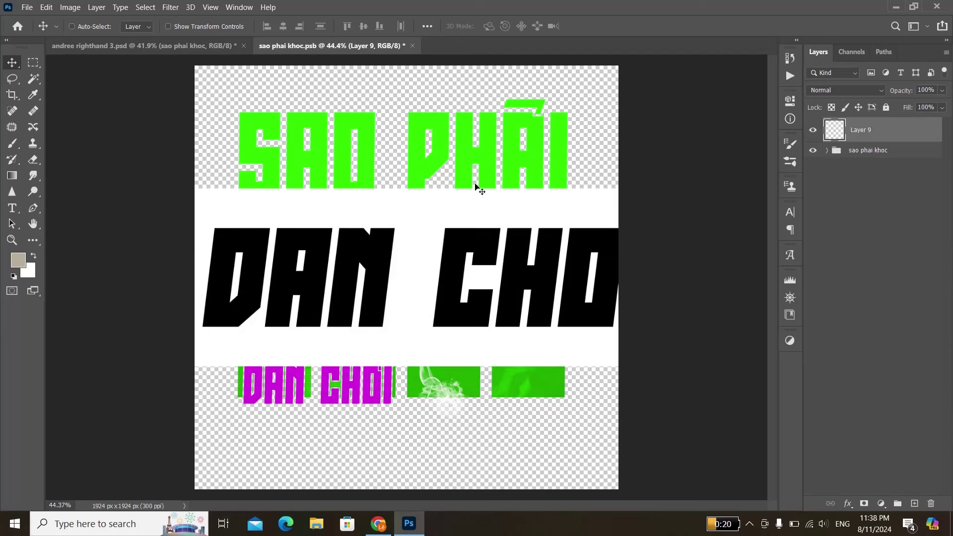
key("ctrl+t")
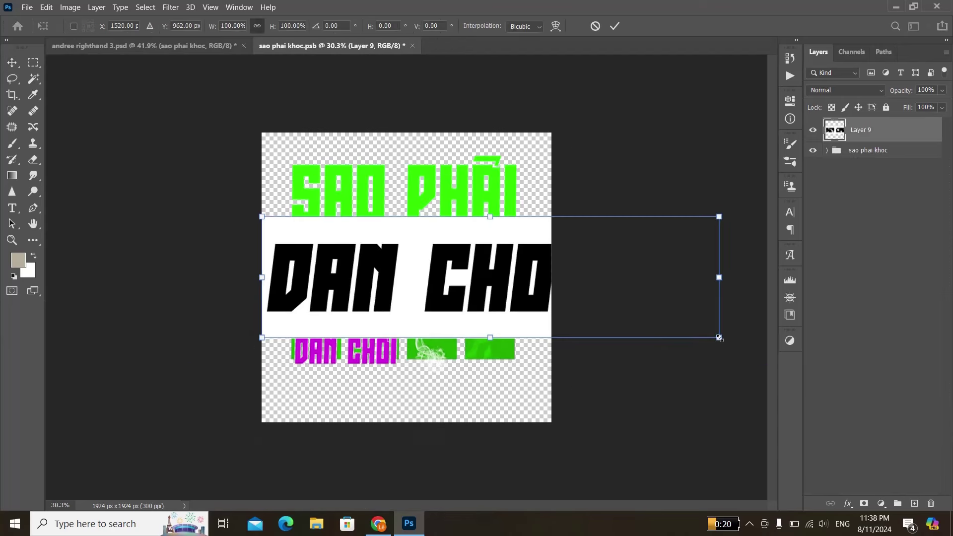
left_click_drag(719, 338, 642, 318)
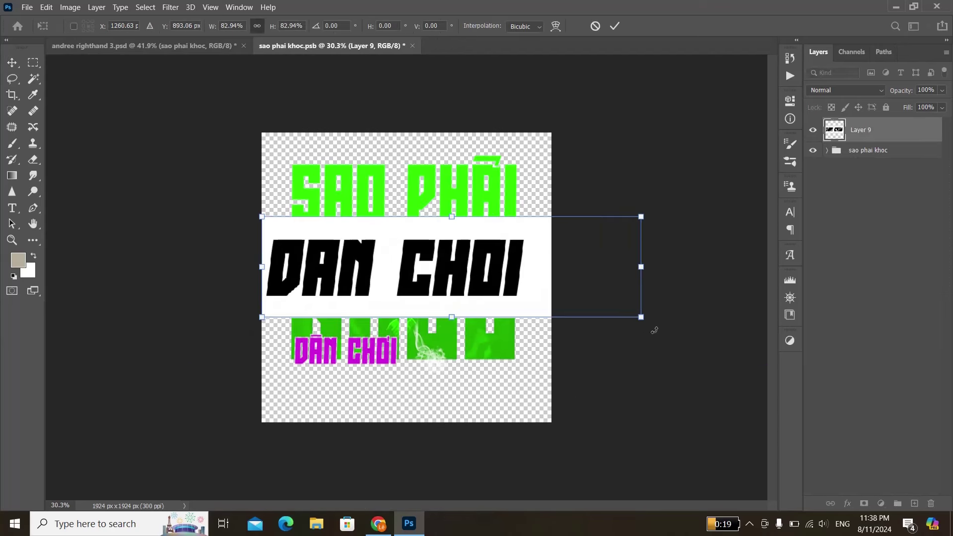
key("Return")
left_click(34, 63)
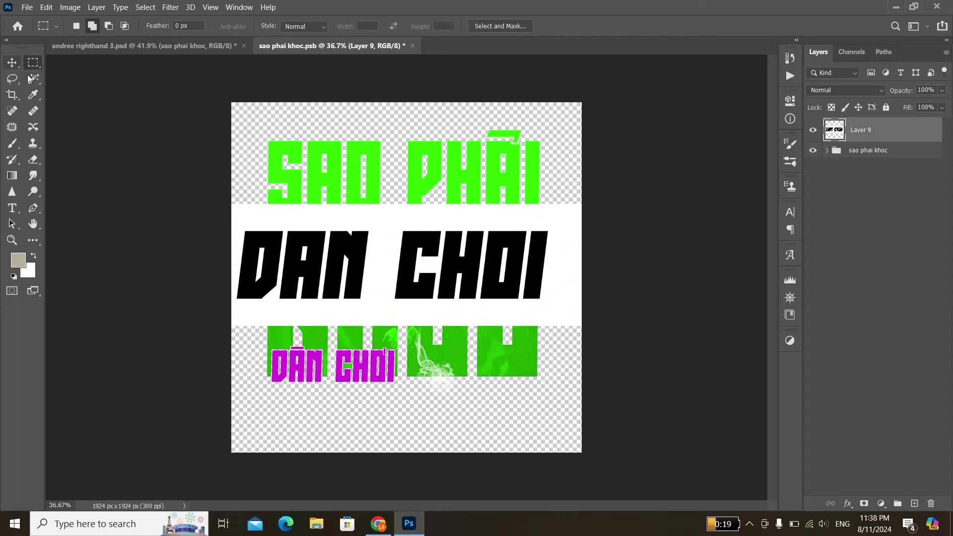
left_click(33, 79)
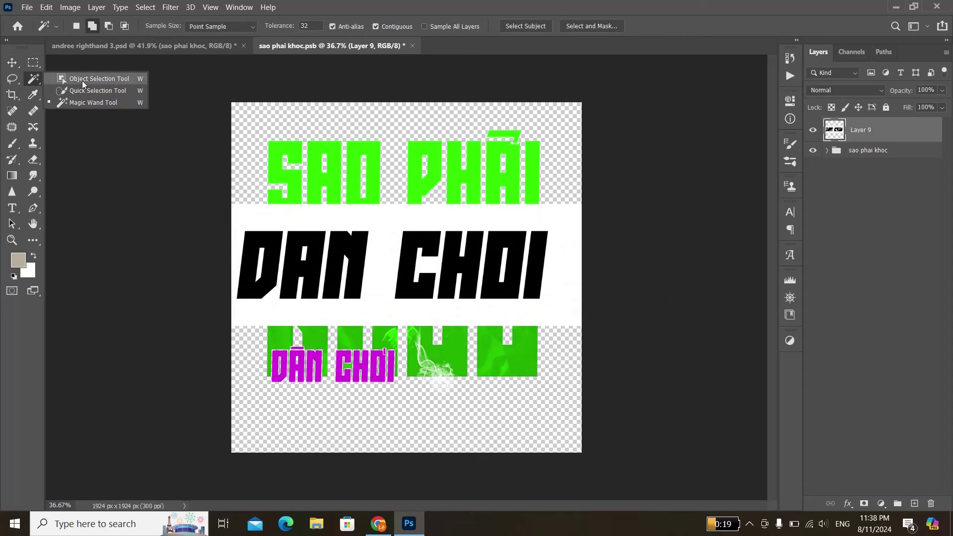
left_click(89, 106)
scroll(258, 265, "up", 2)
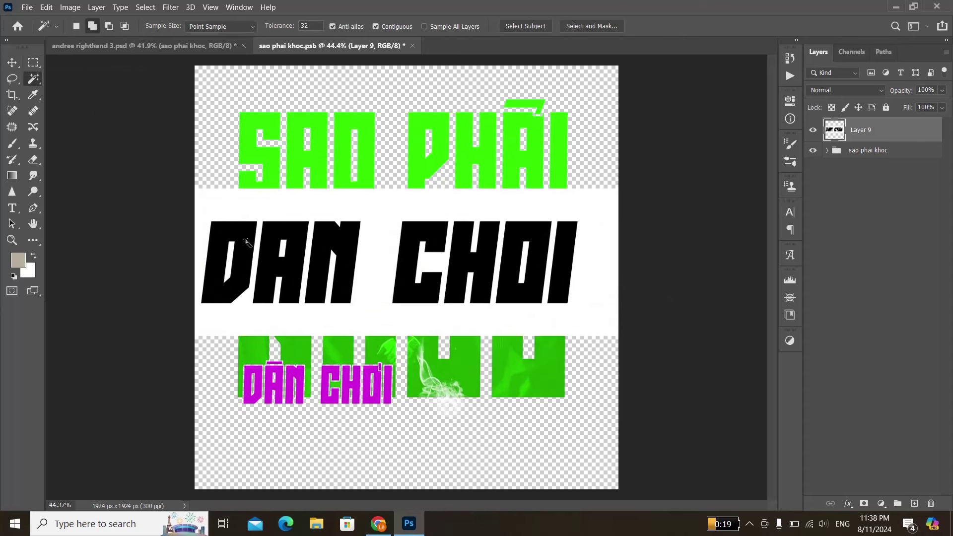
left_click(247, 243)
left_click(348, 230, "shift")
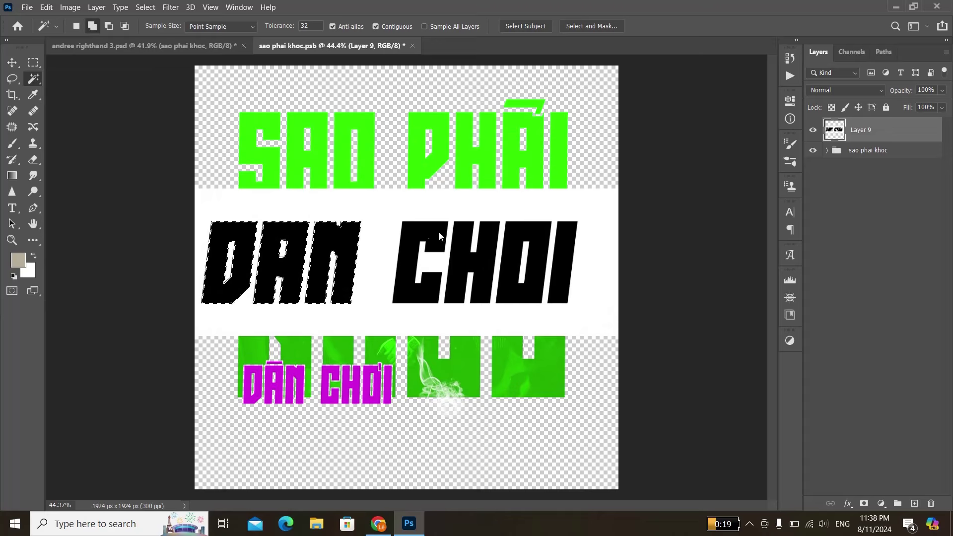
left_click(439, 236, "shift")
left_click(469, 244, "shift")
left_click(508, 258, "shift")
left_click(561, 243, "shift")
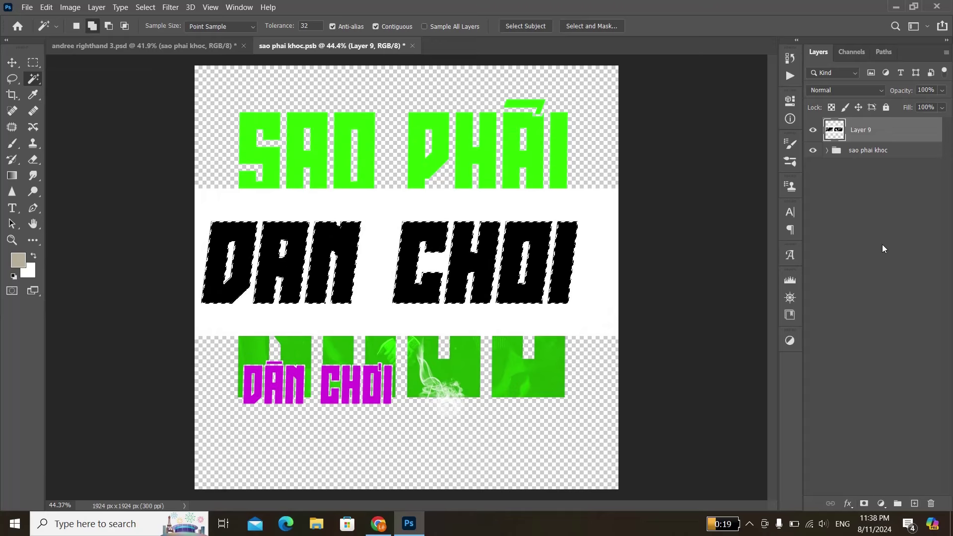
Copy the selected letters to their own layer and shift them right
key("ctrl+j")
key("ctrl+t")
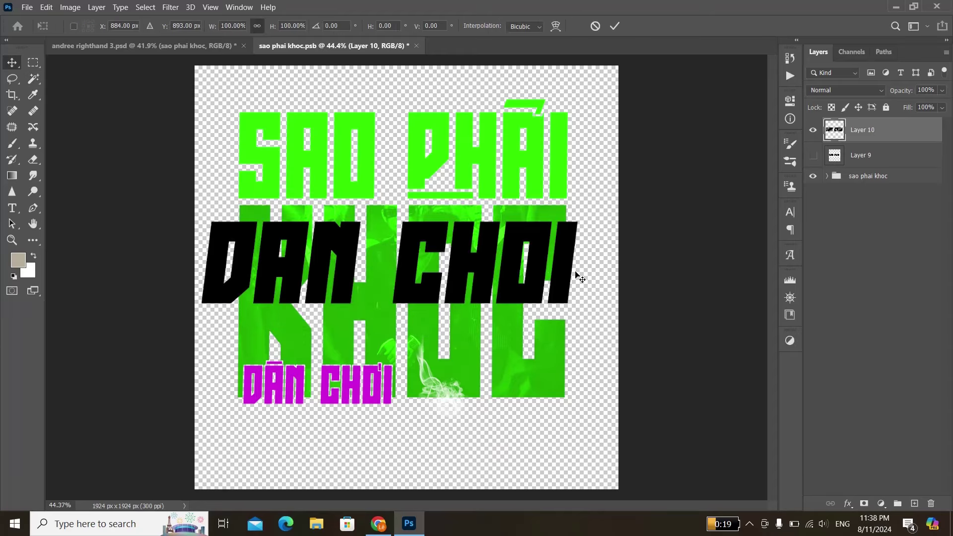
mouse_move(523, 265)
left_mouse_down()
mouse_move(561, 264)
mouse_move(572, 387)
mouse_move(556, 238)
mouse_move(574, 255)
left_mouse_up()
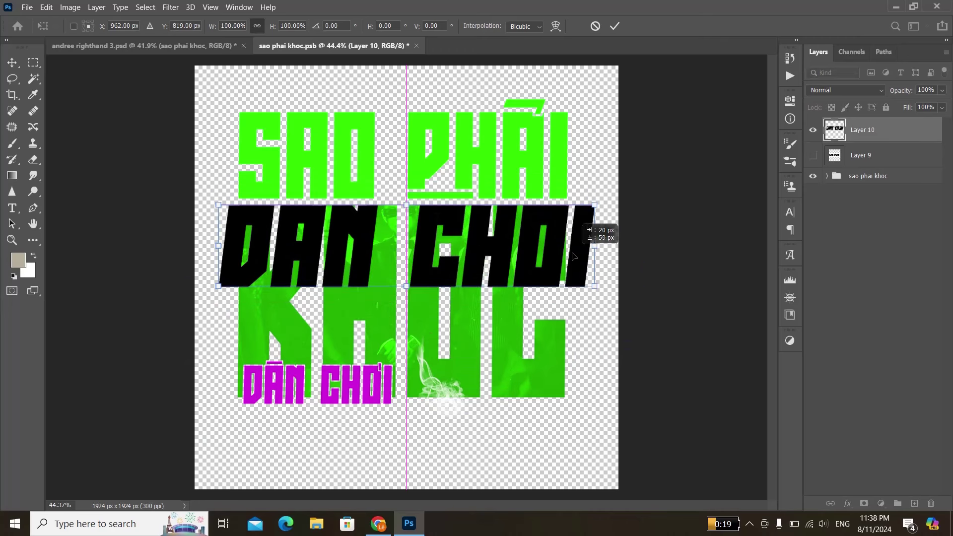
Skew the DAN CHOI lettering so it stands upright instead of slanted
scroll(347, 233, "up", 2)
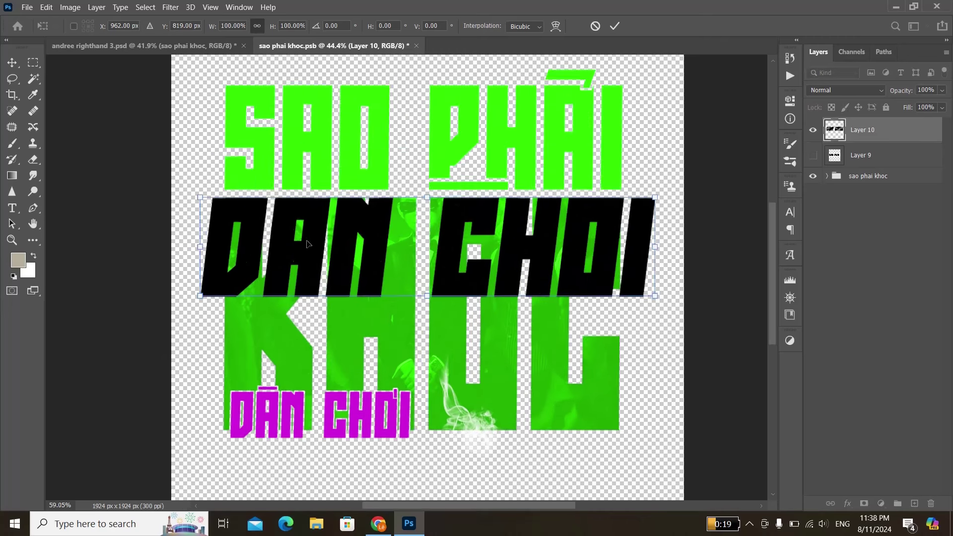
right_click(458, 230)
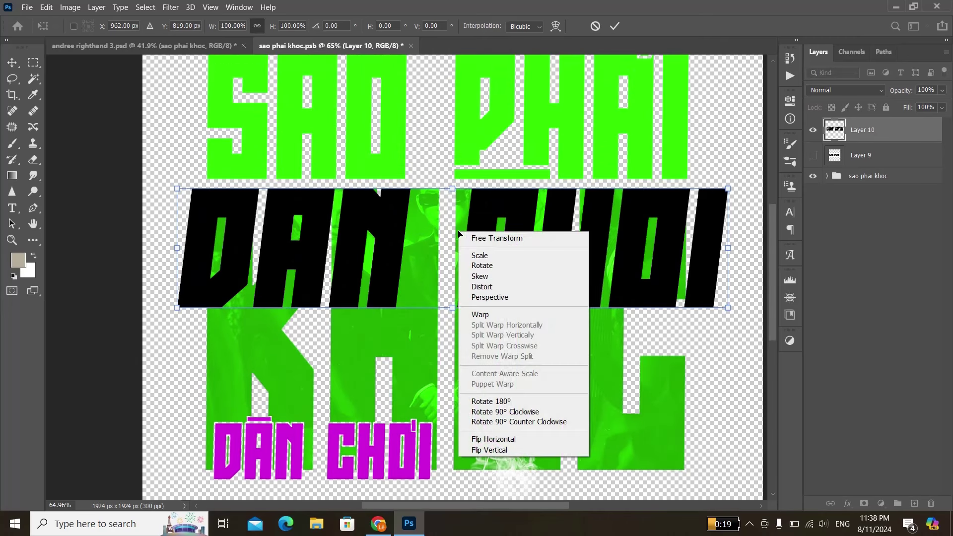
left_click(480, 276)
left_click_drag(453, 192, 439, 190)
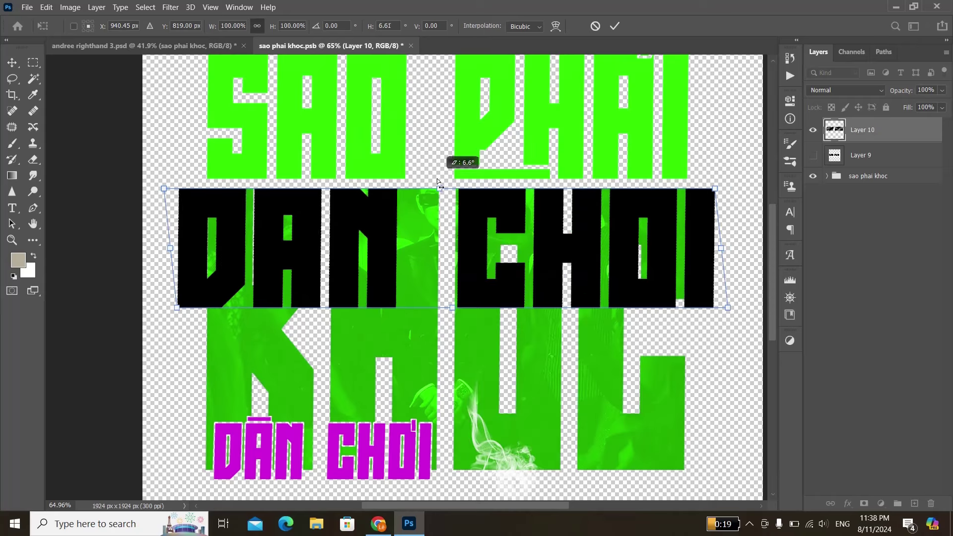
left_click(614, 26)
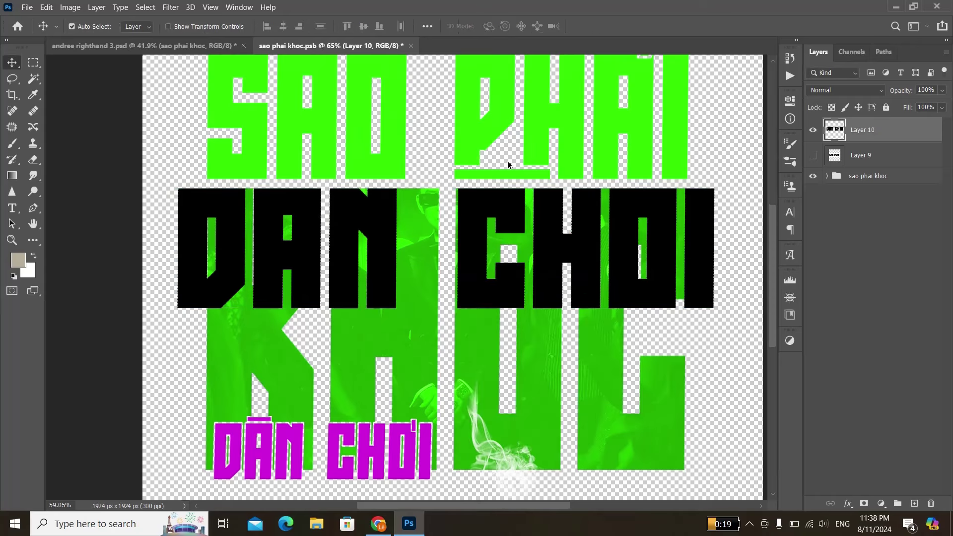
Move DAN CHOI up to cover the SAO PHAI line
scroll(541, 268, "down", 3)
left_click_drag(522, 259, 537, 184)
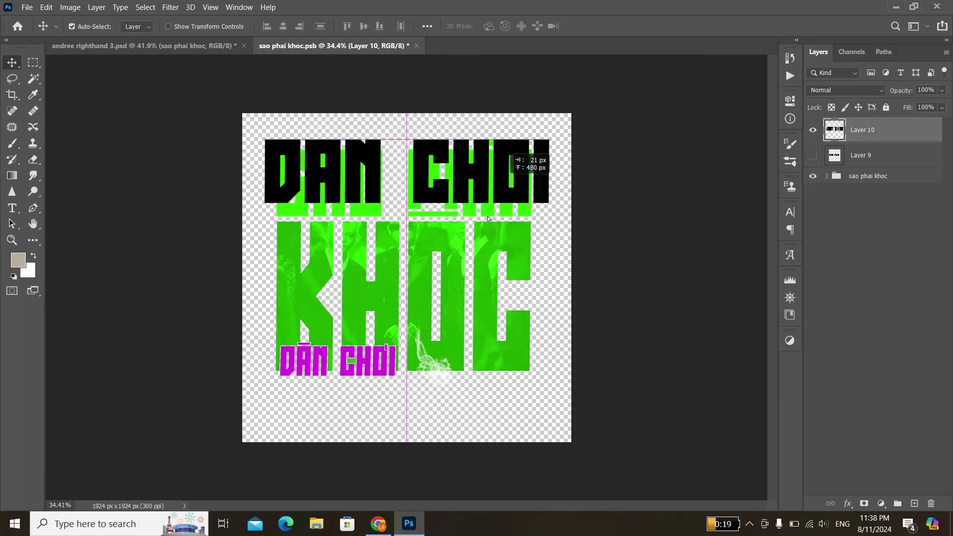
scroll(532, 199, "up", 1)
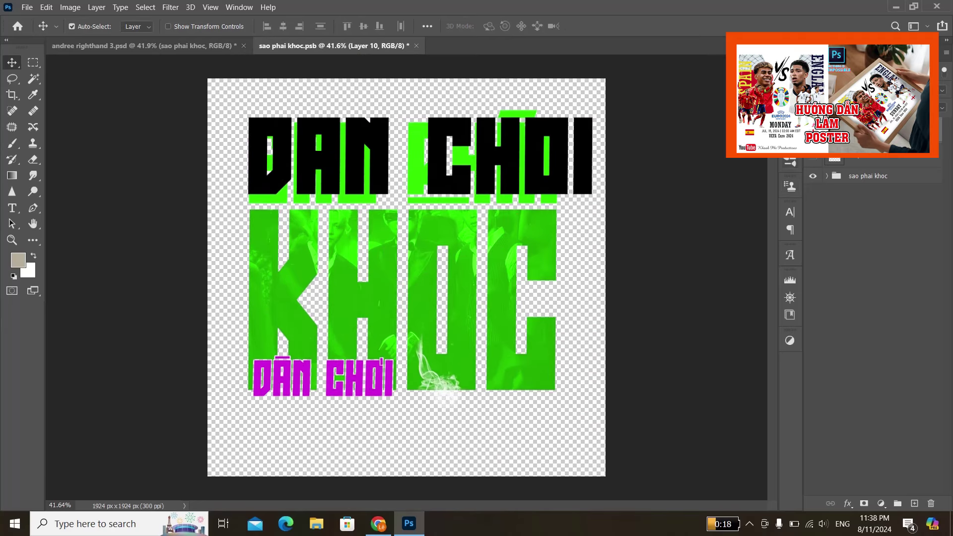
Select Layer 3, which holds PHẢI's green accent mark
scroll(491, 127, "up", 3)
scroll(595, 130, "up", 2)
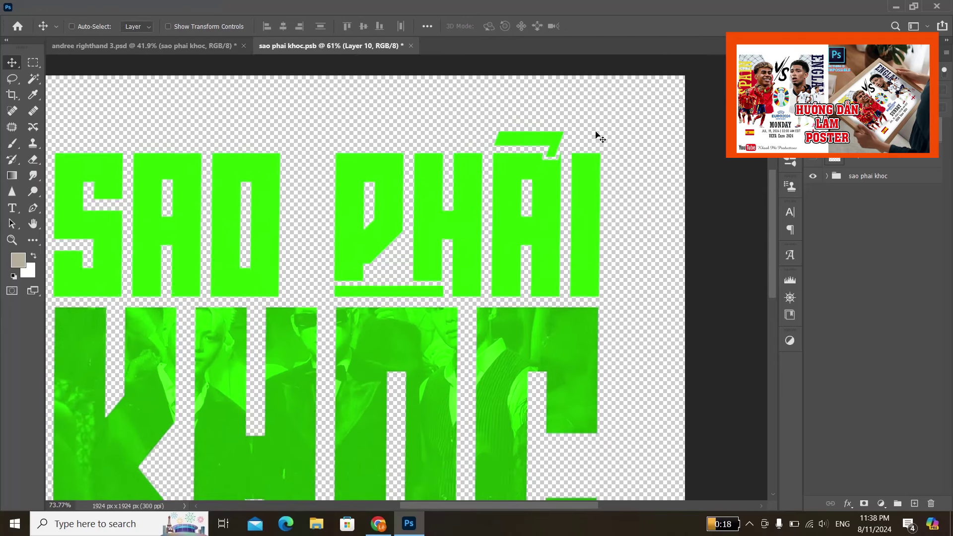
scroll(585, 202, "down", 4)
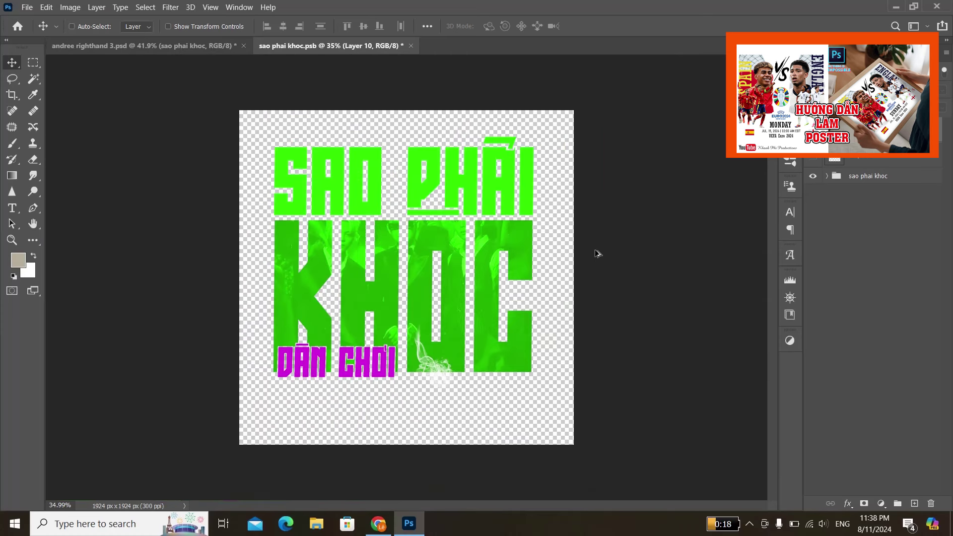
scroll(442, 258, "up", 2)
scroll(543, 110, "up", 2)
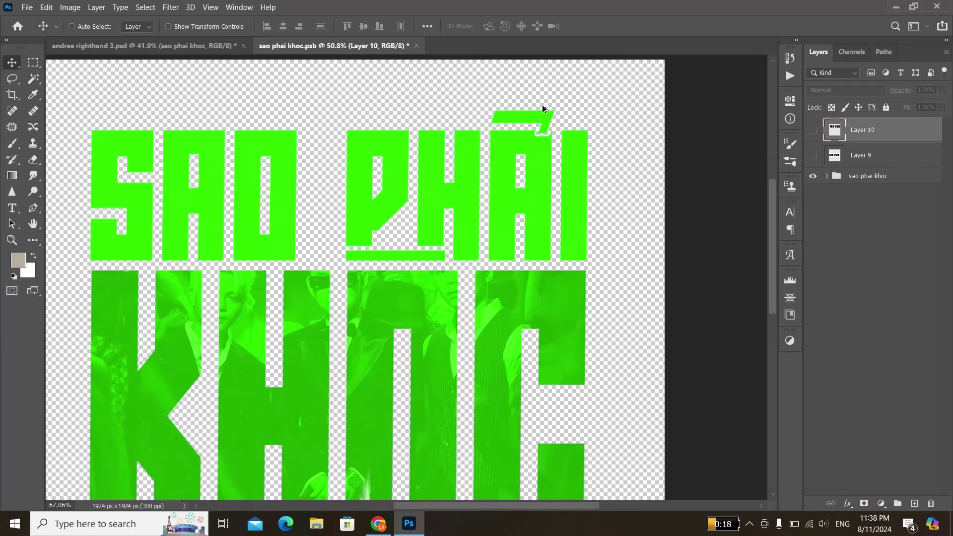
scroll(461, 232, "up", 2)
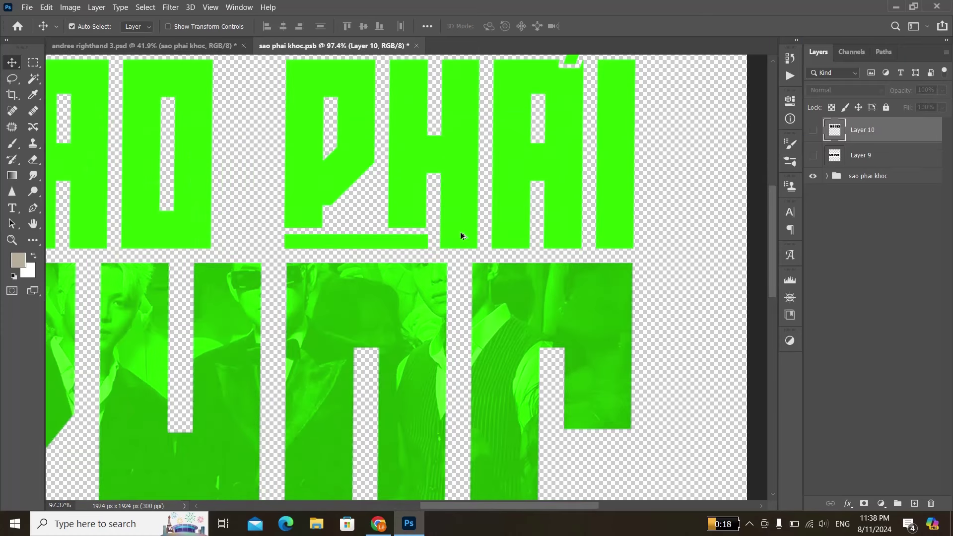
scroll(575, 158, "up", 2)
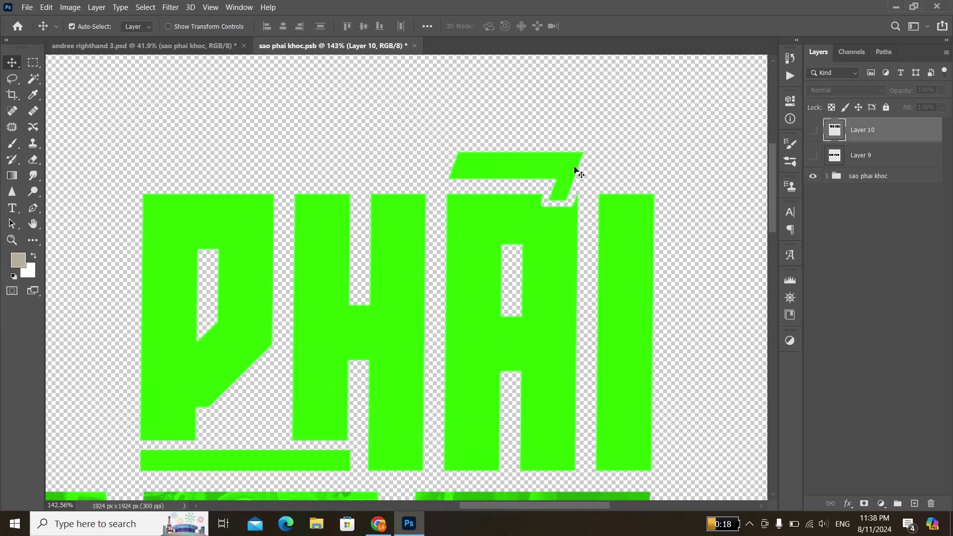
left_click(576, 171)
scroll(576, 171, "down", 2)
left_click(815, 373)
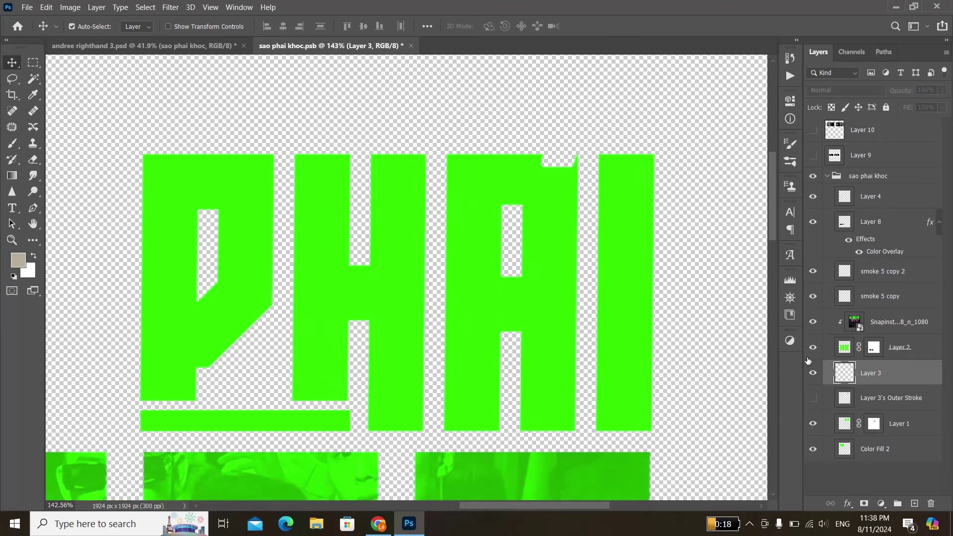
Lift the green accent mark up and right, clear of the A
scroll(557, 94, "up", 2)
scroll(532, 163, "down", 2)
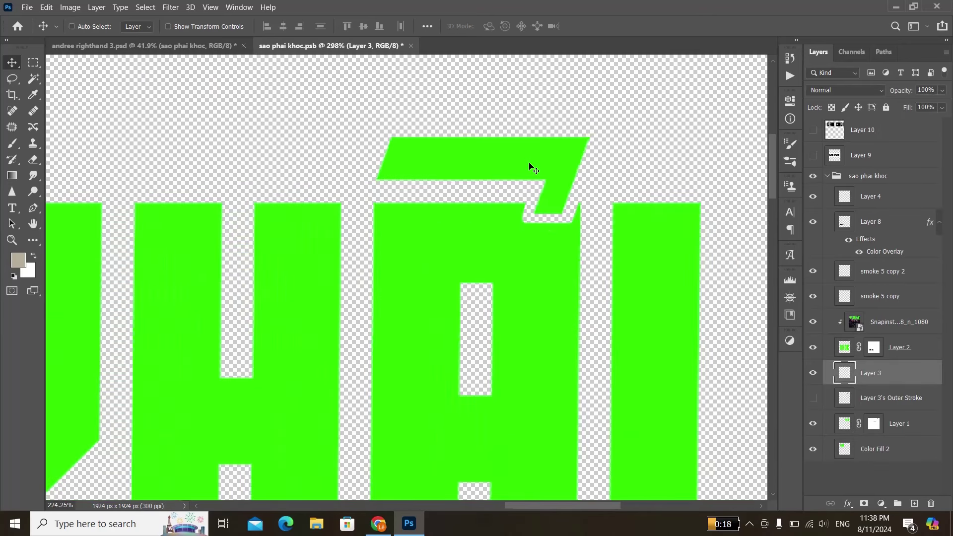
scroll(532, 165, "down", 1)
scroll(528, 162, "down", 1)
scroll(525, 162, "down", 1)
scroll(527, 163, "up", 1)
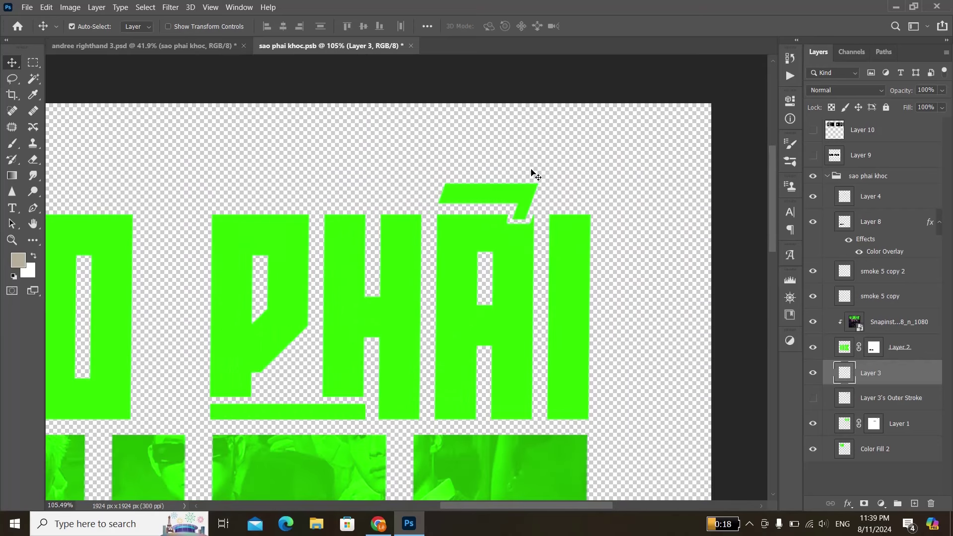
scroll(532, 181, "up", 1)
scroll(517, 187, "up", 1)
scroll(522, 187, "up", 1)
scroll(541, 240, "down", 2)
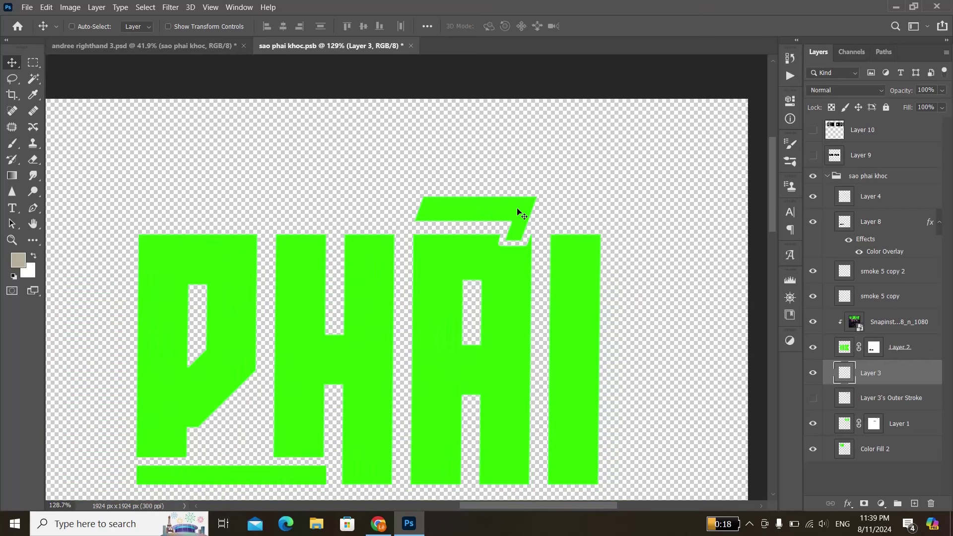
scroll(522, 218, "down", 1)
left_click_drag(523, 218, 533, 177)
key("z")
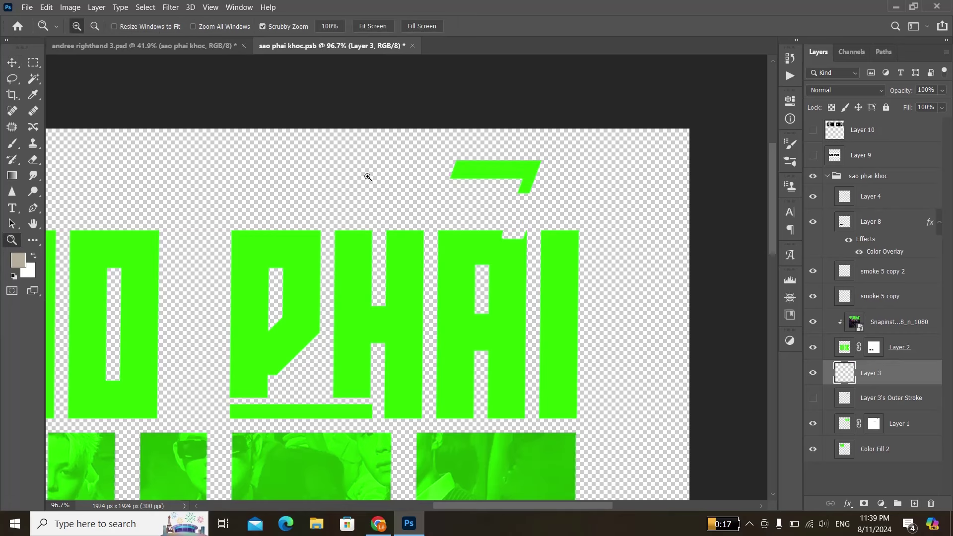
key("m")
scroll(268, 155, "up", 1)
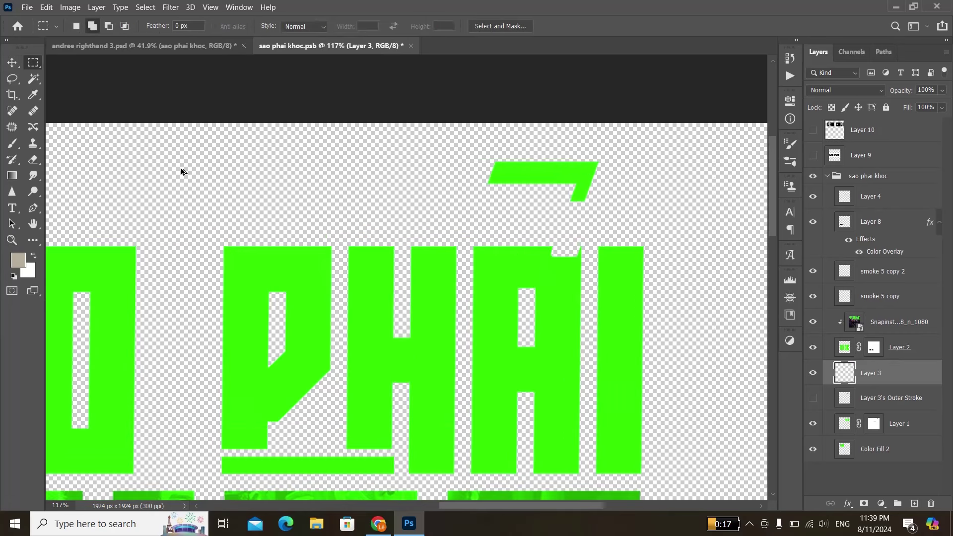
Fill a rectangle above the SAO PHAI letters with deep magenta
left_click(16, 261)
left_click(794, 186)
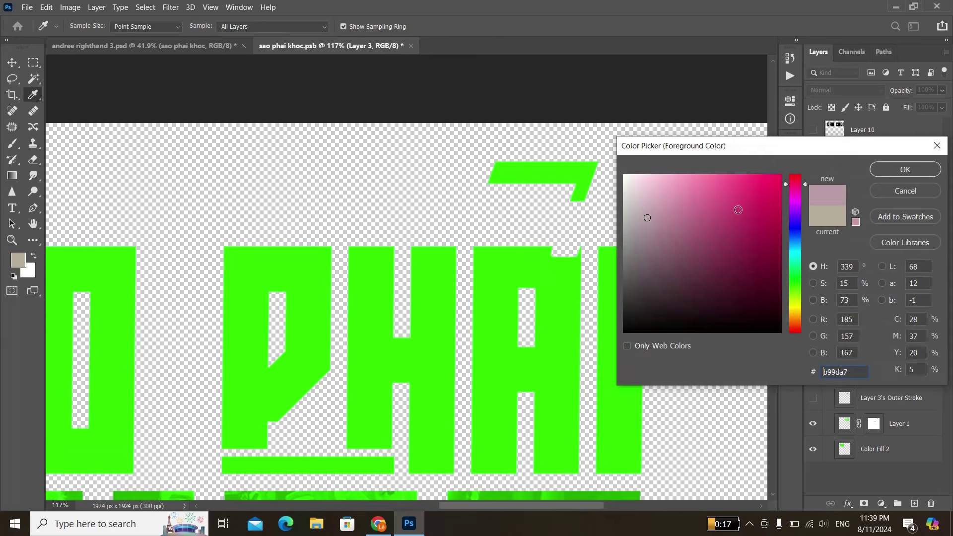
left_click(756, 219)
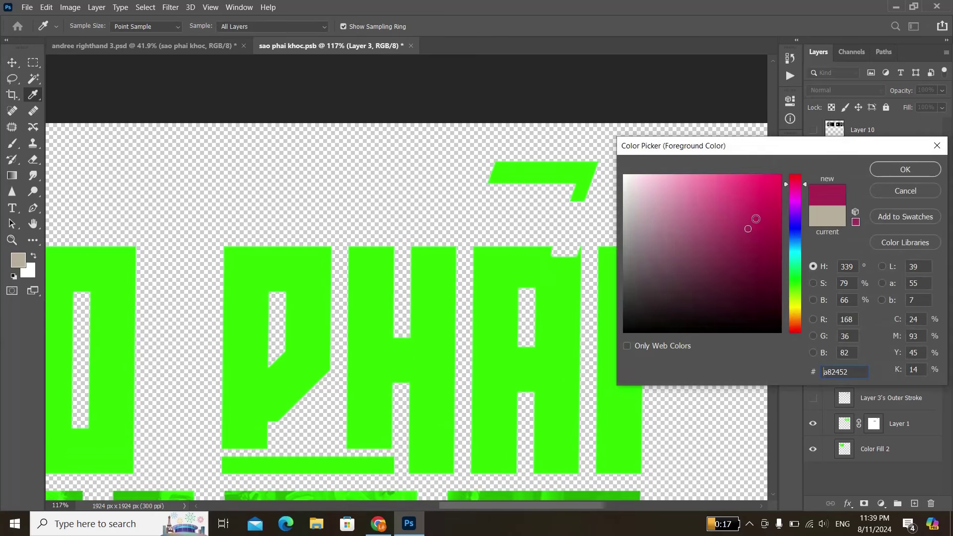
left_click(905, 169)
mouse_move(276, 164)
left_mouse_down()
mouse_move(386, 242)
mouse_move(390, 234)
left_mouse_up()
key("g")
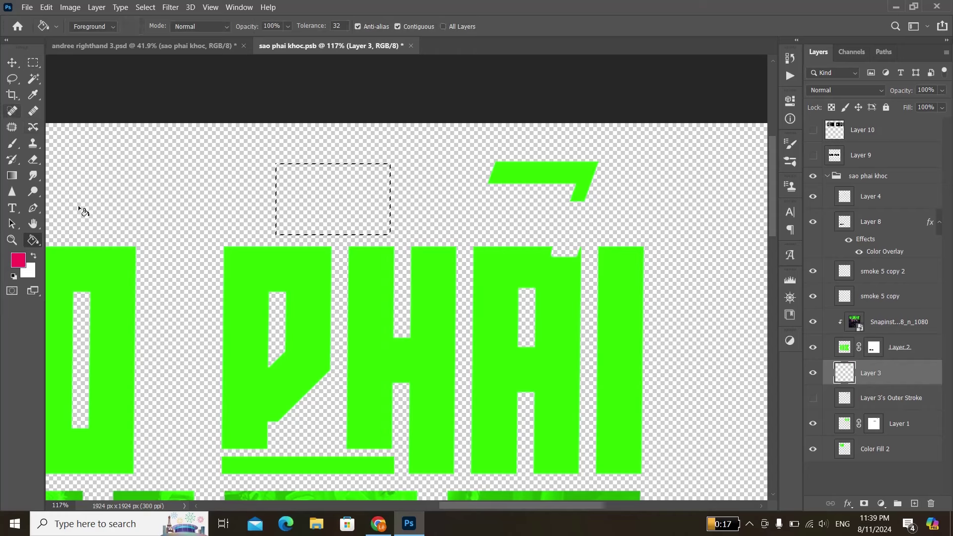
left_click(346, 205)
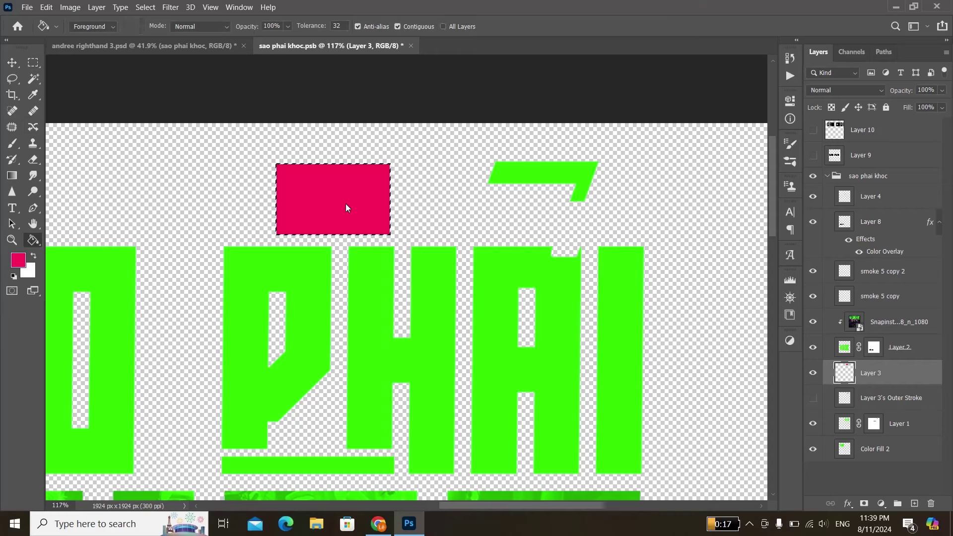
Delete the pink box's lower-left area, leaving an L-shaped strip
key("m")
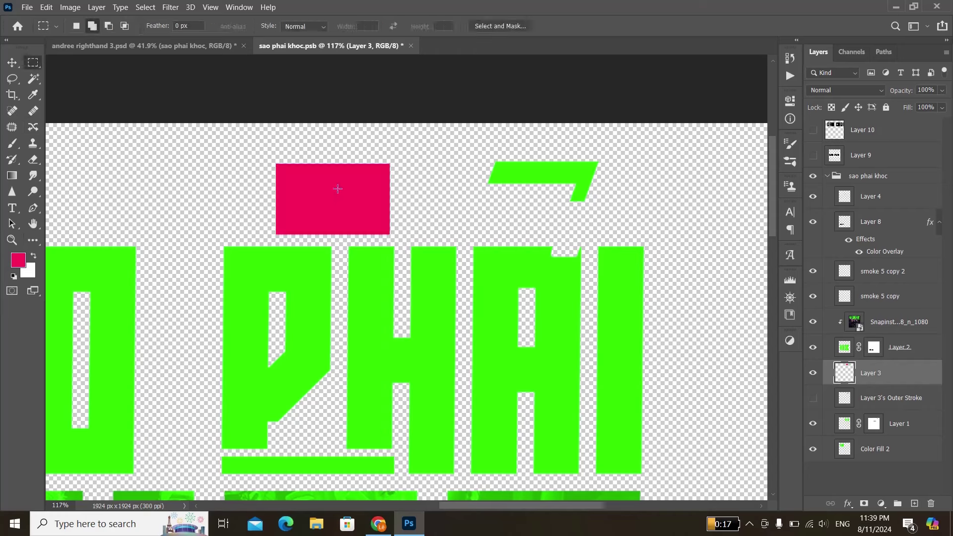
left_click_drag(272, 183, 362, 232)
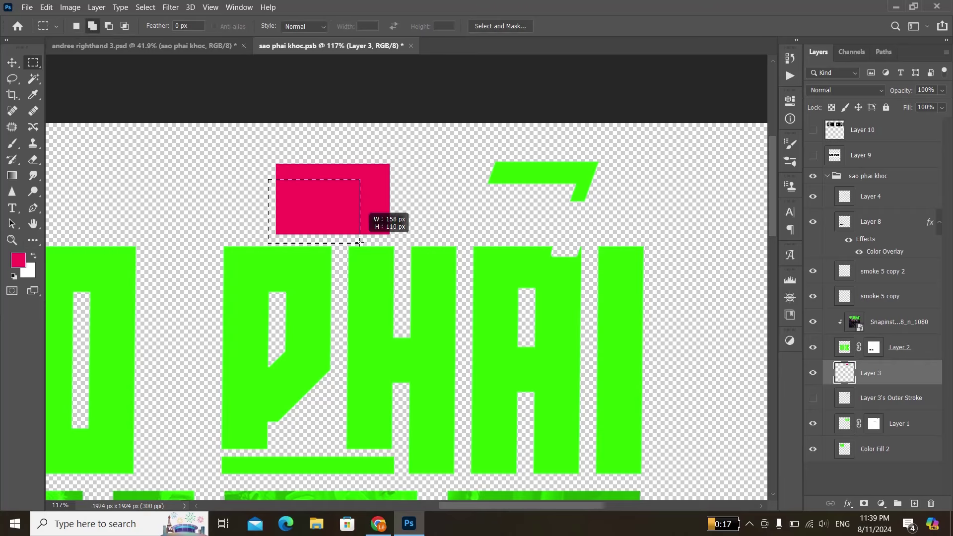
mouse_move(269, 181)
left_mouse_down()
mouse_move(381, 255)
mouse_move(415, 234)
mouse_move(371, 195)
left_mouse_up()
key("Delete")
key("ctrl+d")
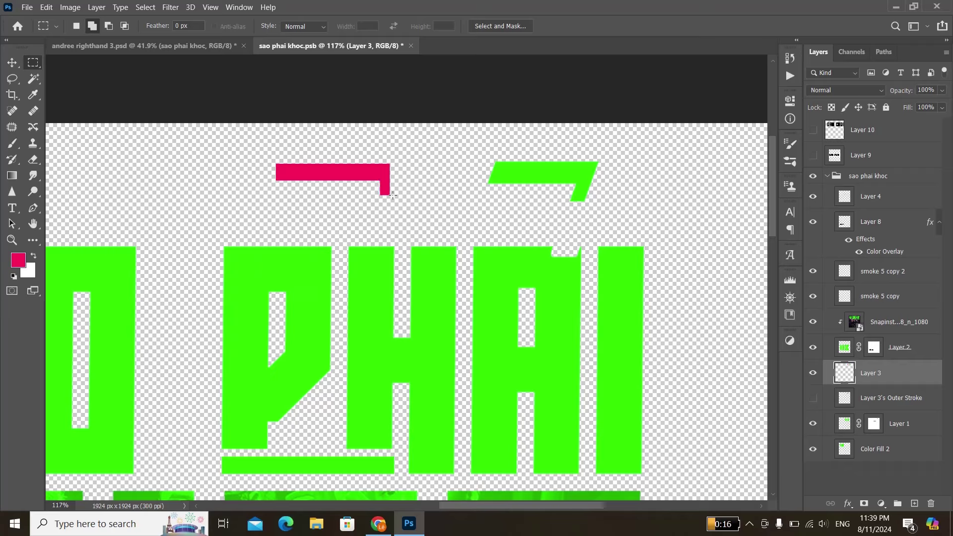
Cut the pink strip onto its own layer
key("ctrl+t")
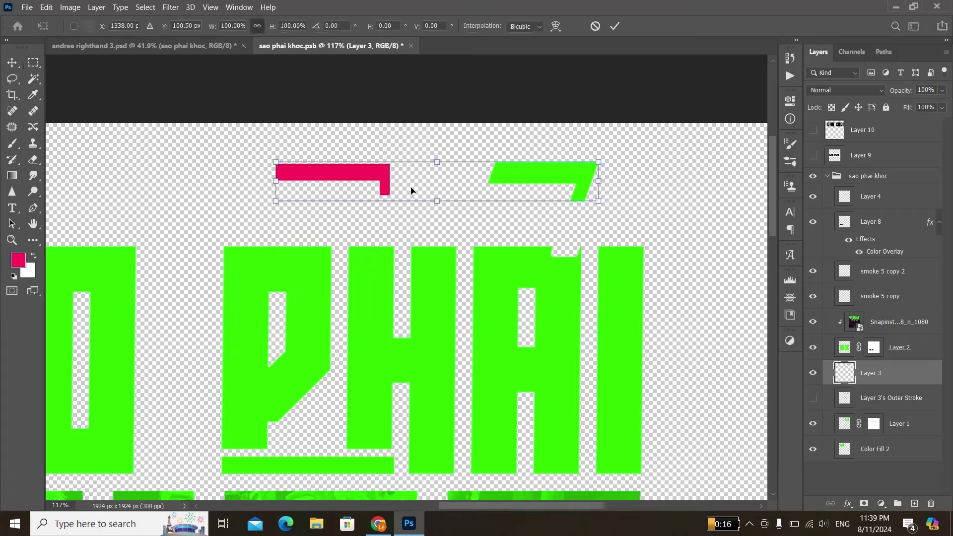
right_click(414, 189)
key("Escape")
key("Return")
left_click_drag(266, 147, 427, 226)
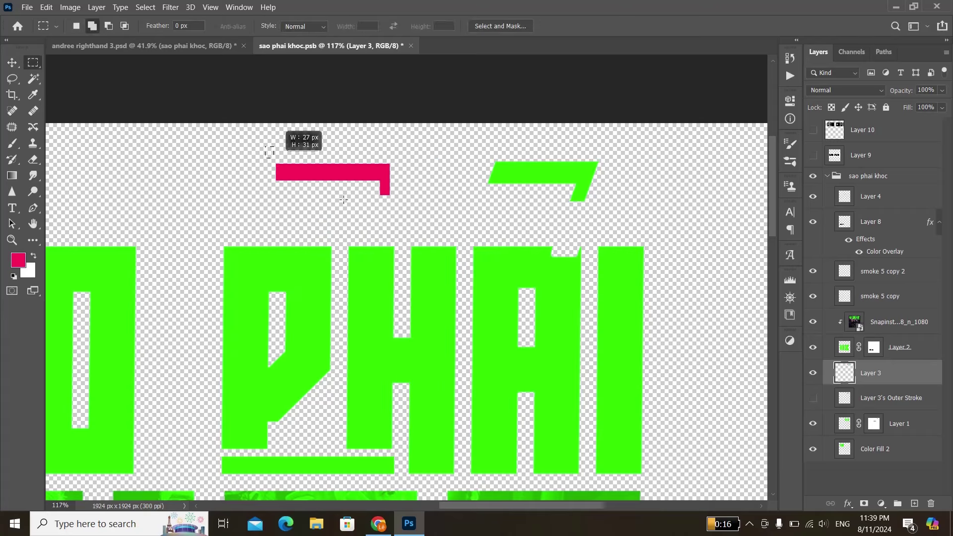
right_click(489, 219)
left_click(499, 312)
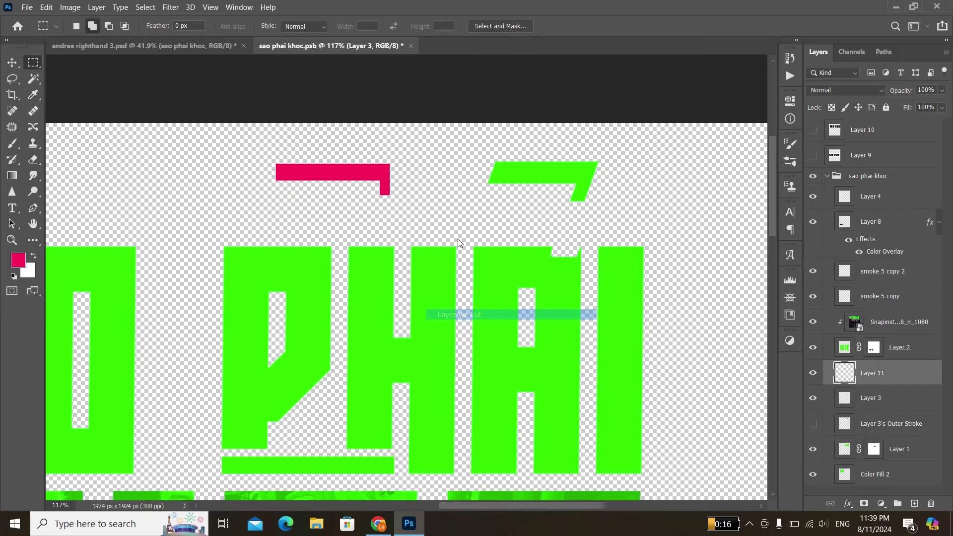
Skew the pink strip's top edge to the right into a slanted hook
key("ctrl+t")
right_click(400, 183)
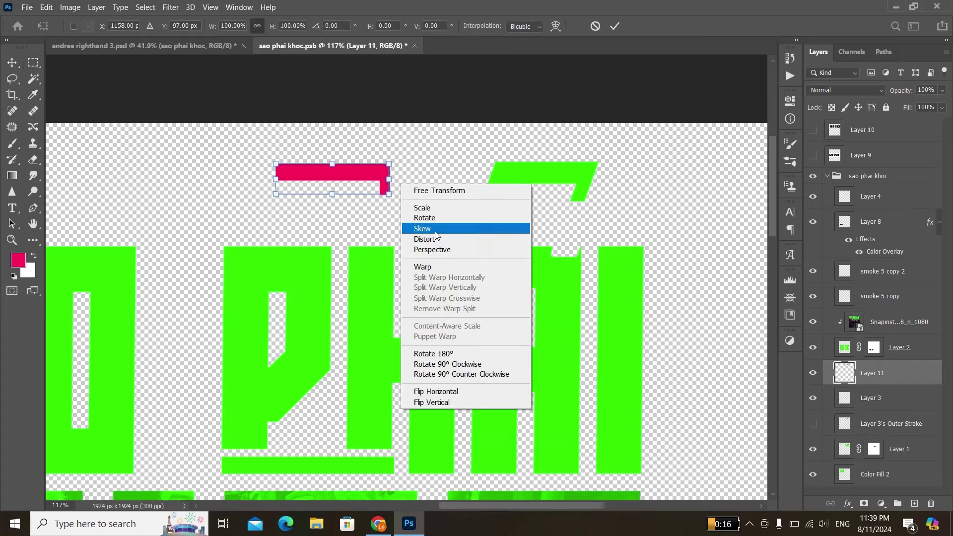
left_click(422, 229)
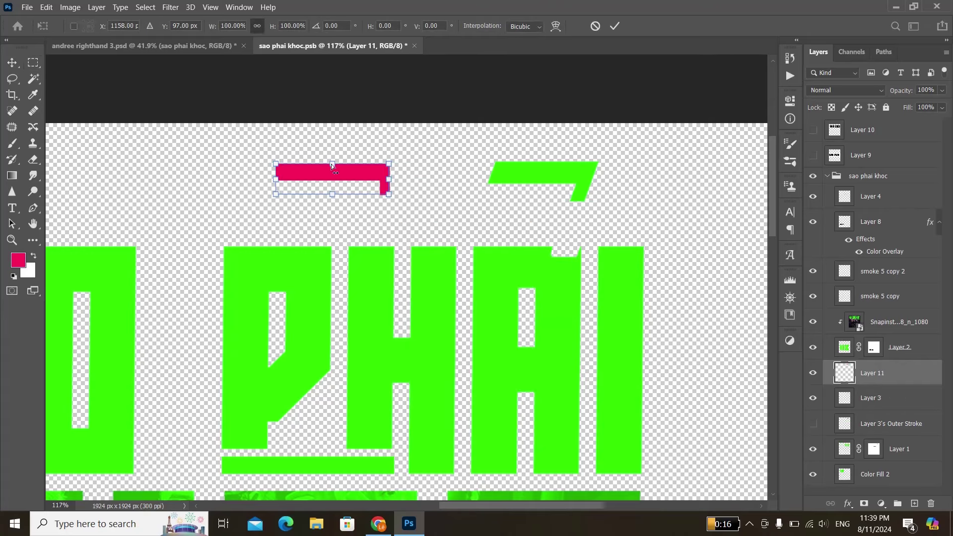
left_click_drag(331, 165, 350, 170)
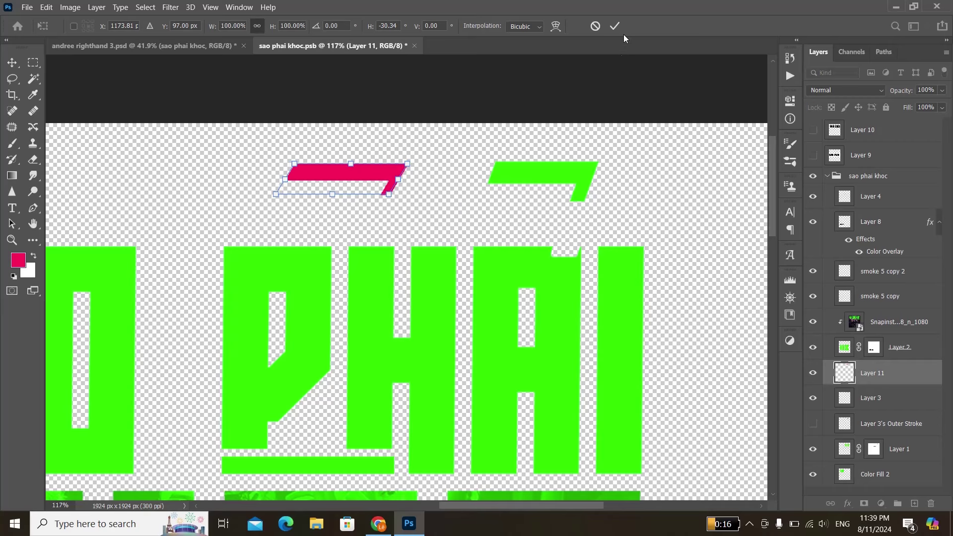
key("Return")
Move the pink strip right and down, and the green accent down-left over the A
scroll(401, 181, "down", 2)
scroll(563, 189, "down", 2)
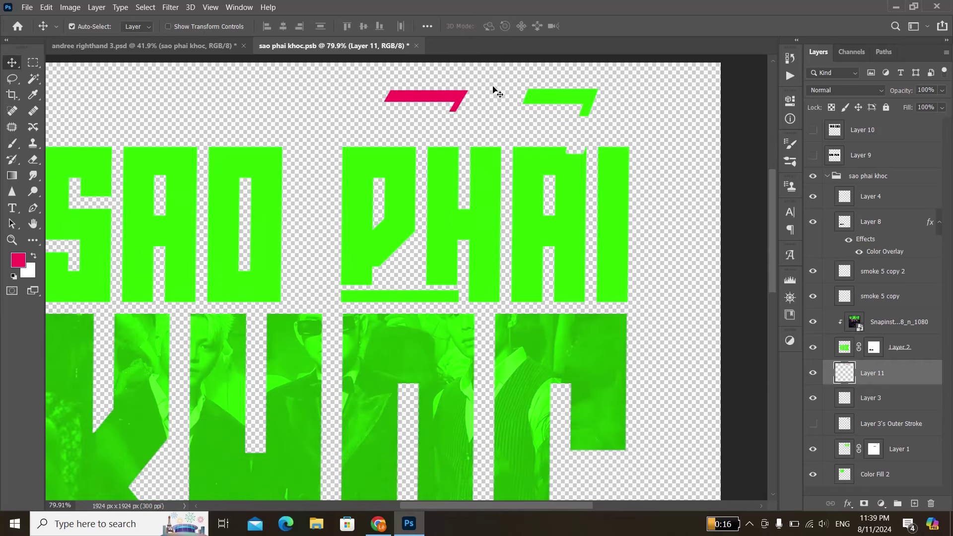
left_click_drag(462, 100, 484, 108)
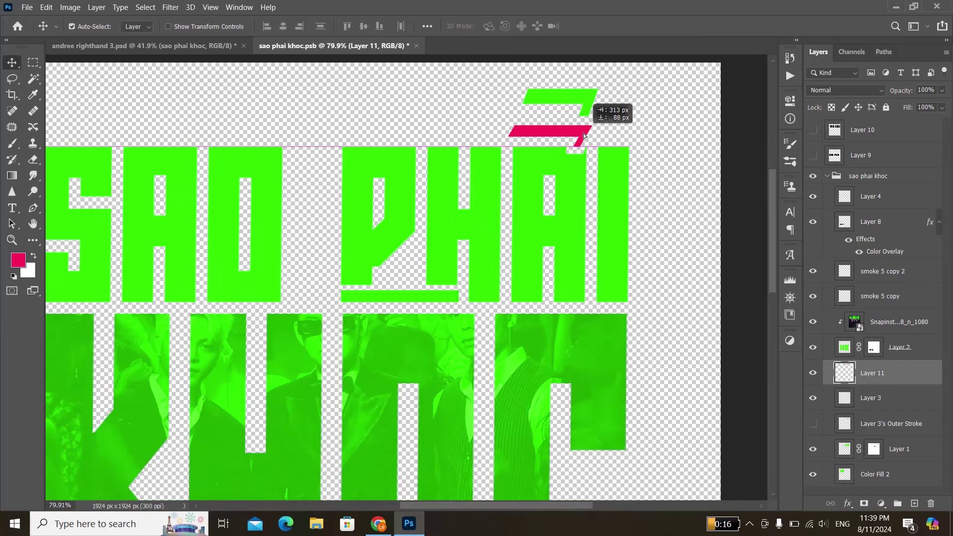
scroll(614, 106, "up", 2)
scroll(572, 94, "up", 1)
left_click_drag(574, 99, 558, 152)
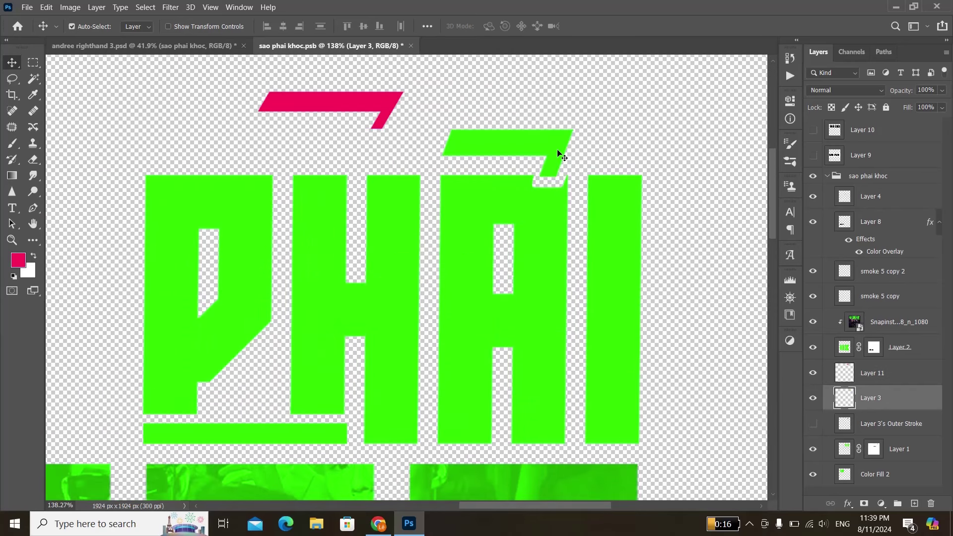
Nudge the green accent down and delete Layer 1's layer mask
key("Down")
key("Down")
key("Down")
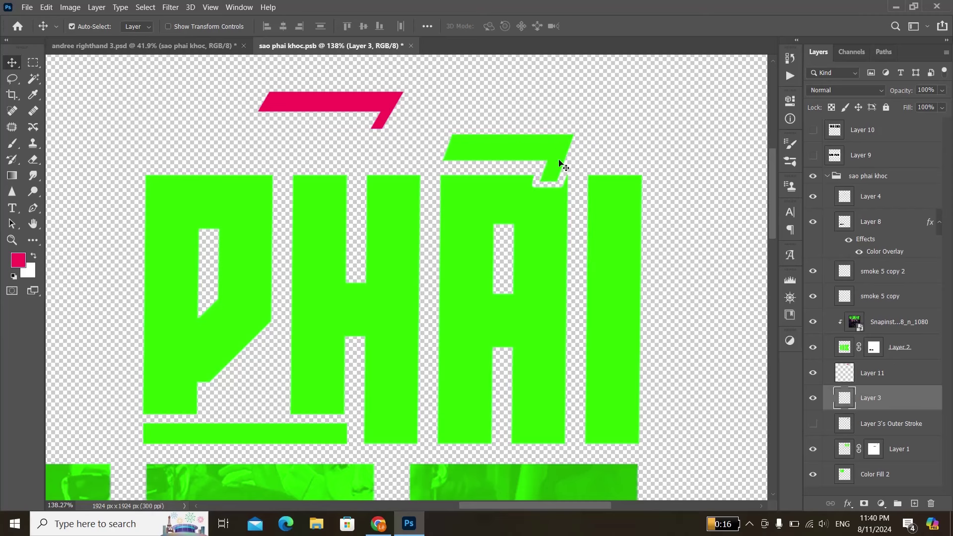
left_click(732, 326)
left_click(812, 449)
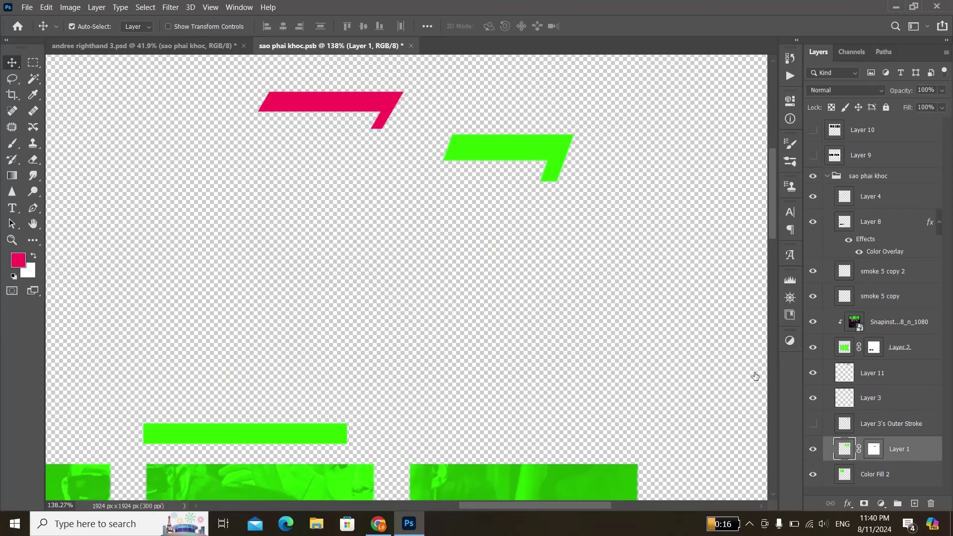
right_click(878, 454)
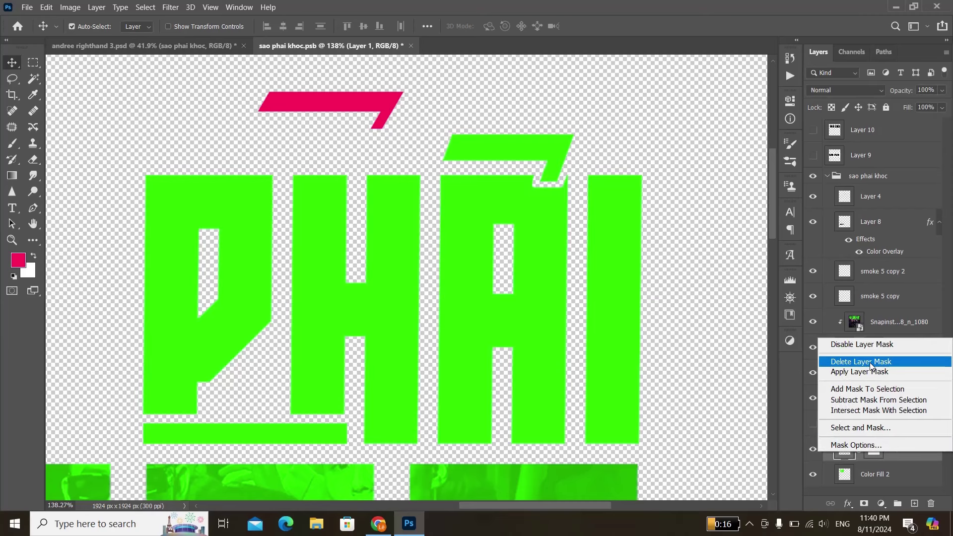
left_click(869, 362)
Load the green accent's selection from Layer 3 and expand it by 10 pixels
scroll(537, 178, "down", 3)
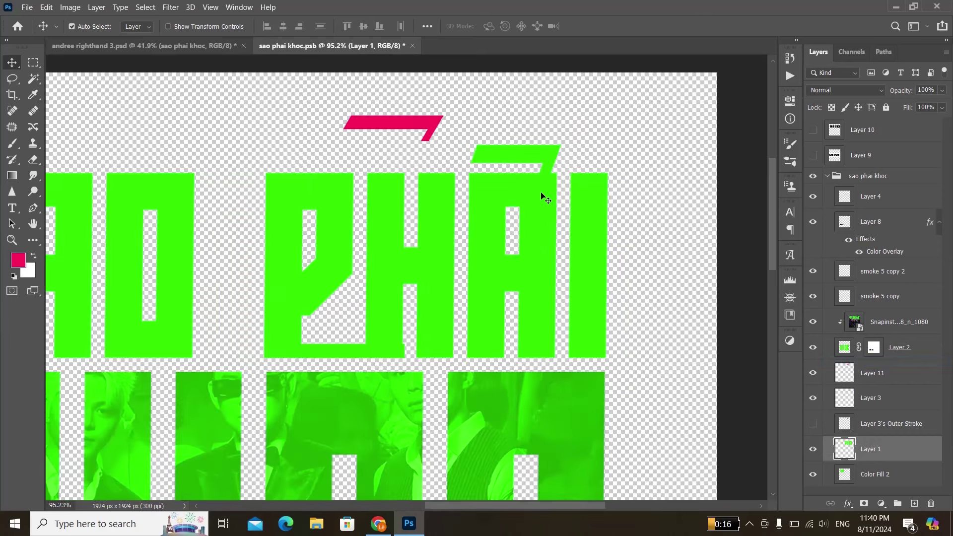
left_click(549, 167)
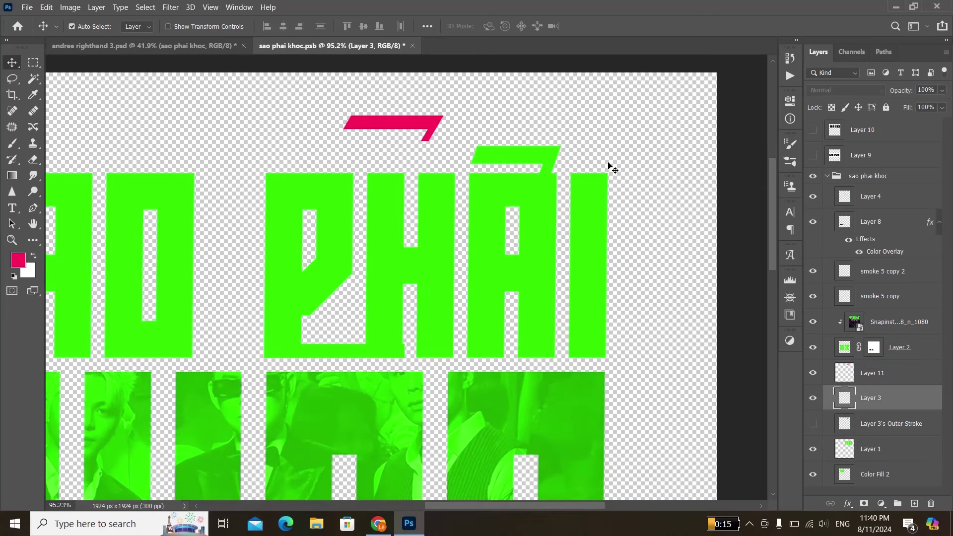
left_click(814, 398)
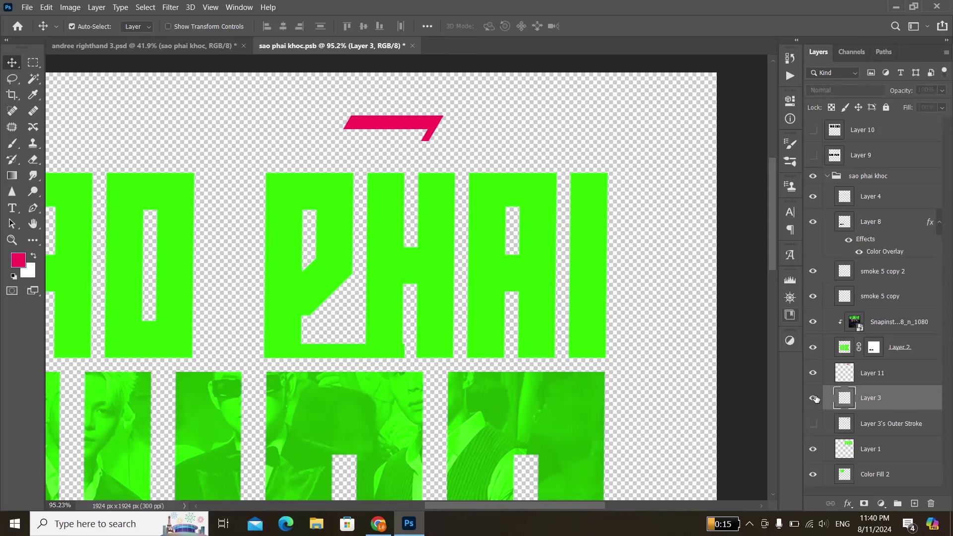
left_click(845, 398, "ctrl")
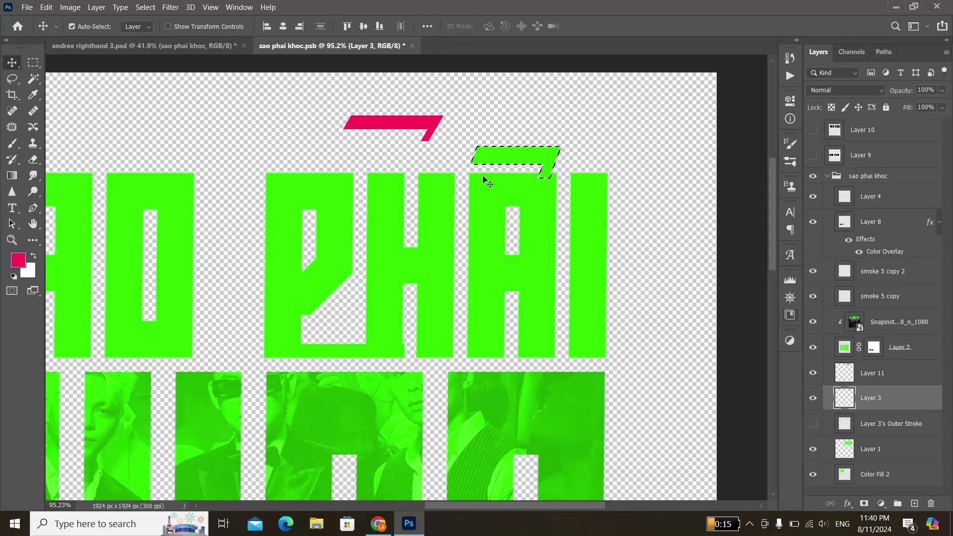
left_click(153, 9)
mouse_move(156, 173)
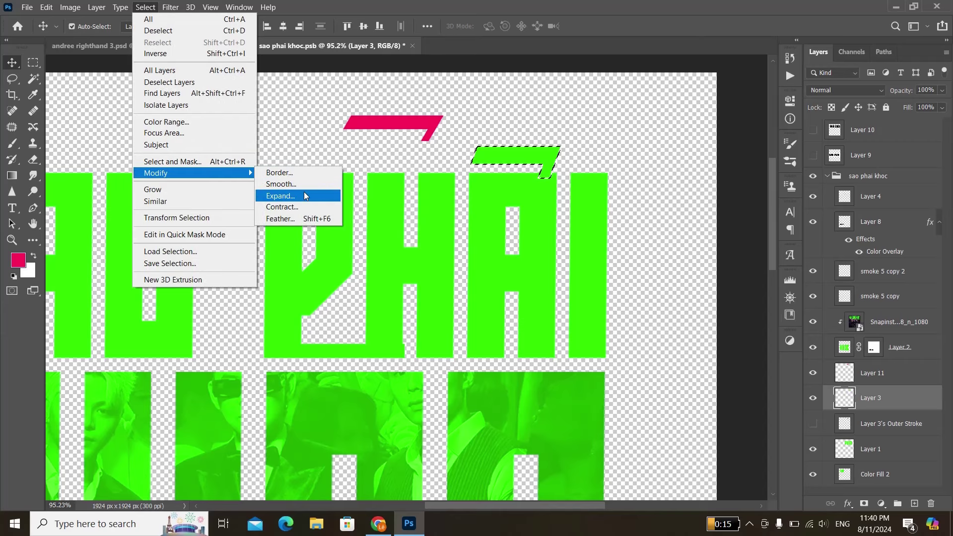
left_click(304, 196)
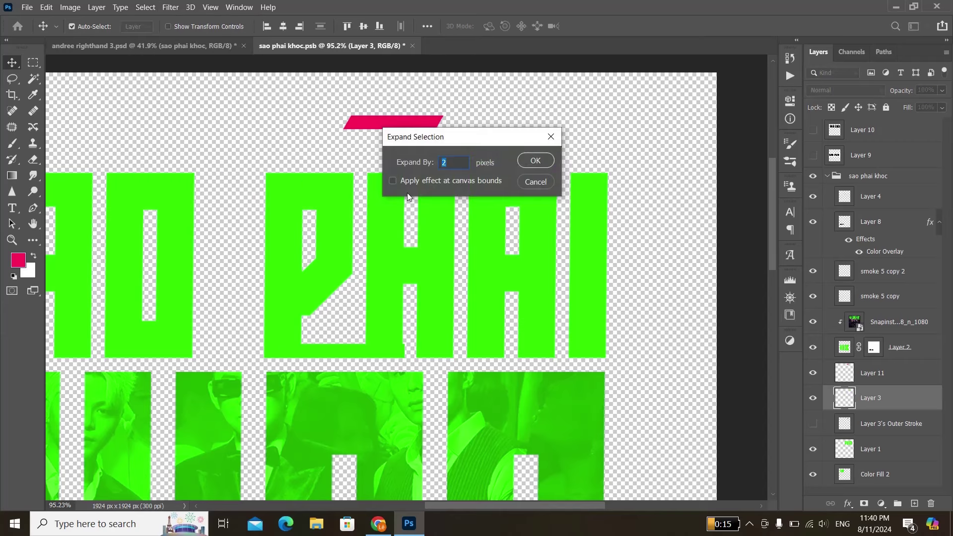
type("10")
key("Return")
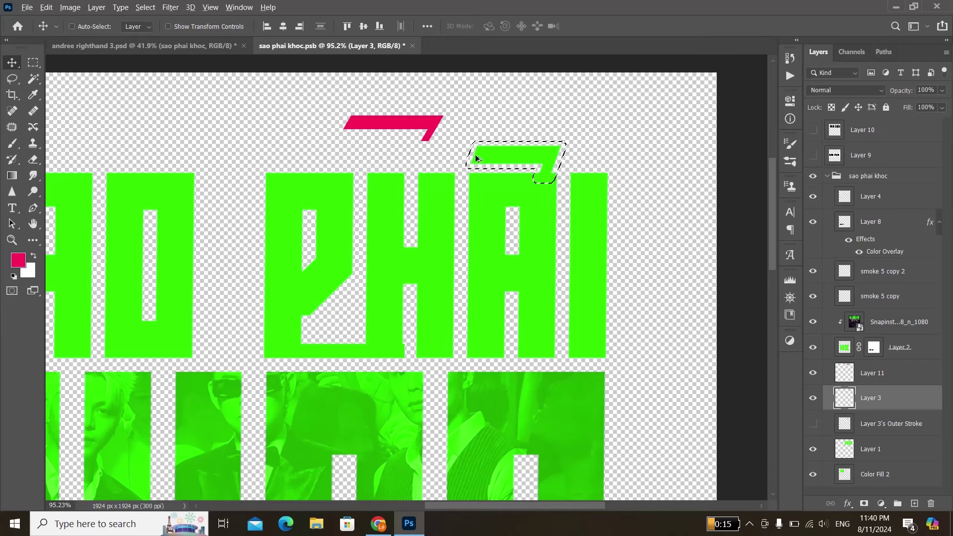
scroll(585, 157, "up", 2)
scroll(581, 169, "up", 2)
scroll(579, 176, "up", 2)
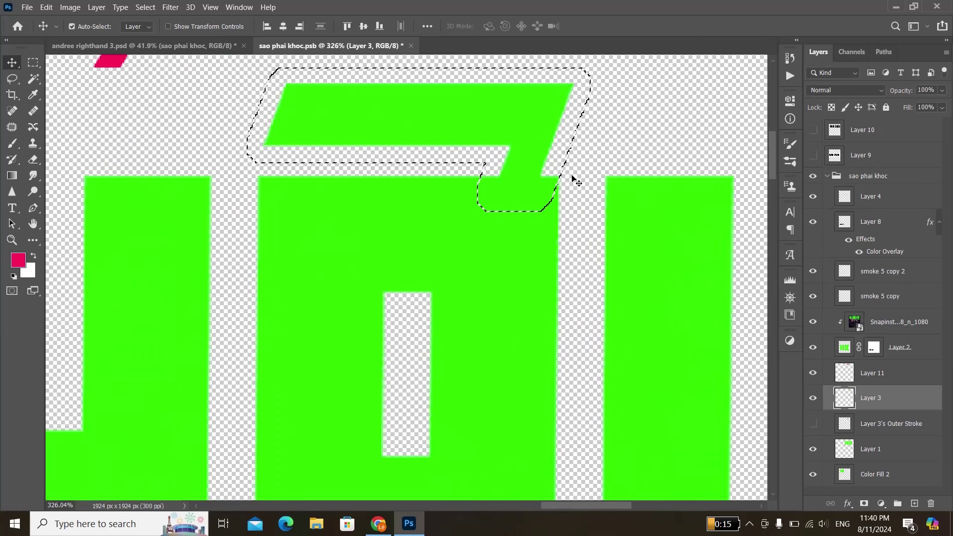
Add a mask to Layer 1 from the accent selection and invert it, cutting a gap around the A's accent
left_click(873, 452)
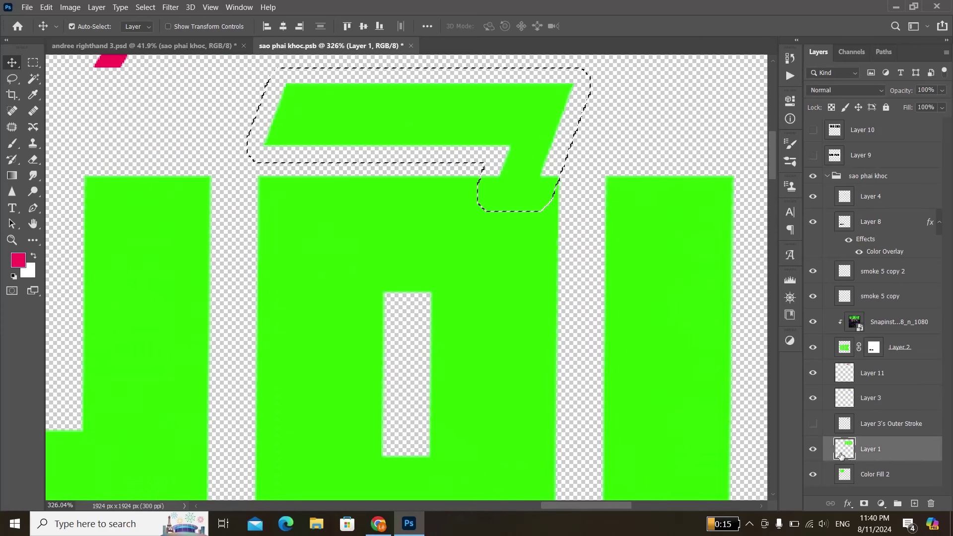
left_click(813, 449)
left_click(864, 504)
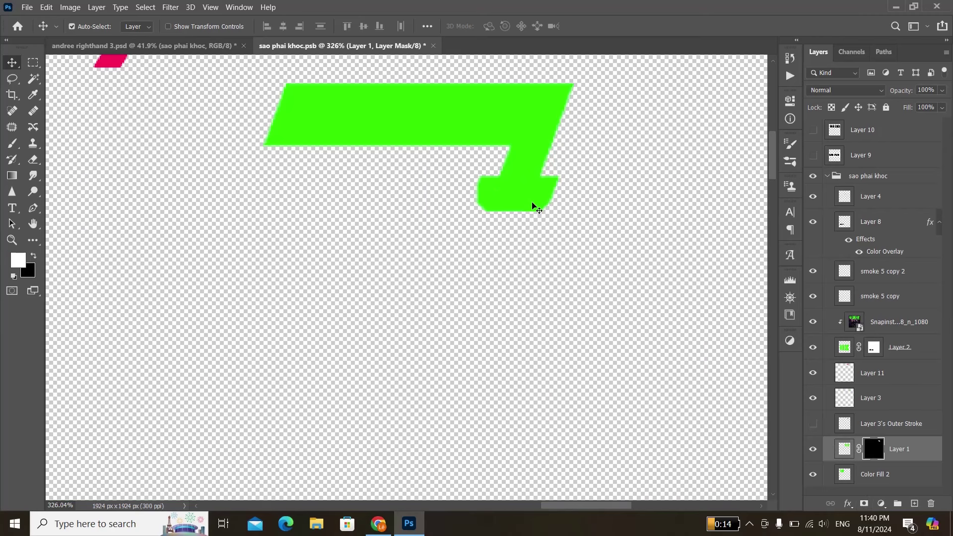
key("ctrl+i")
scroll(534, 203, "down", 3)
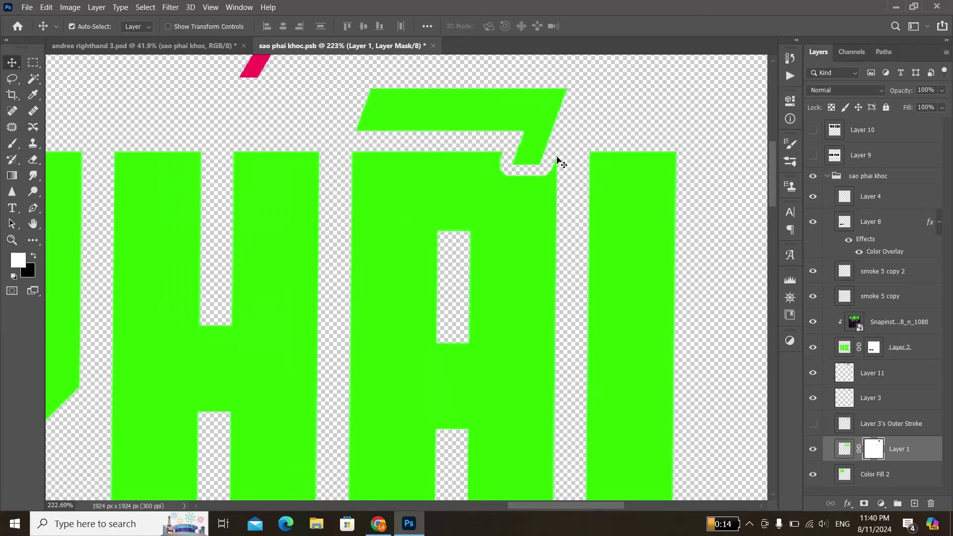
scroll(559, 159, "down", 3)
scroll(407, 230, "down", 3)
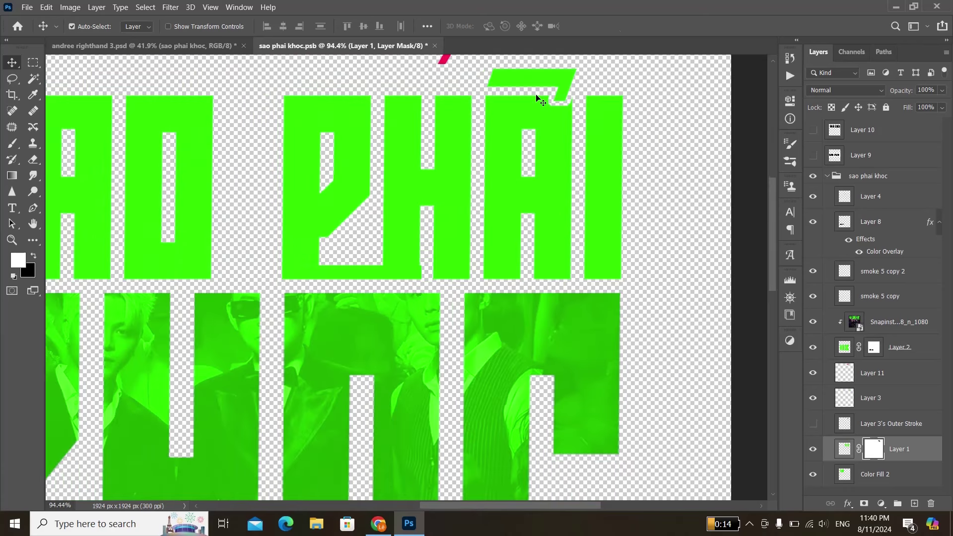
scroll(367, 325, "up", 3)
Select the underline bar's pixels on Layer 4 and expand the selection around the bar
left_click(366, 325)
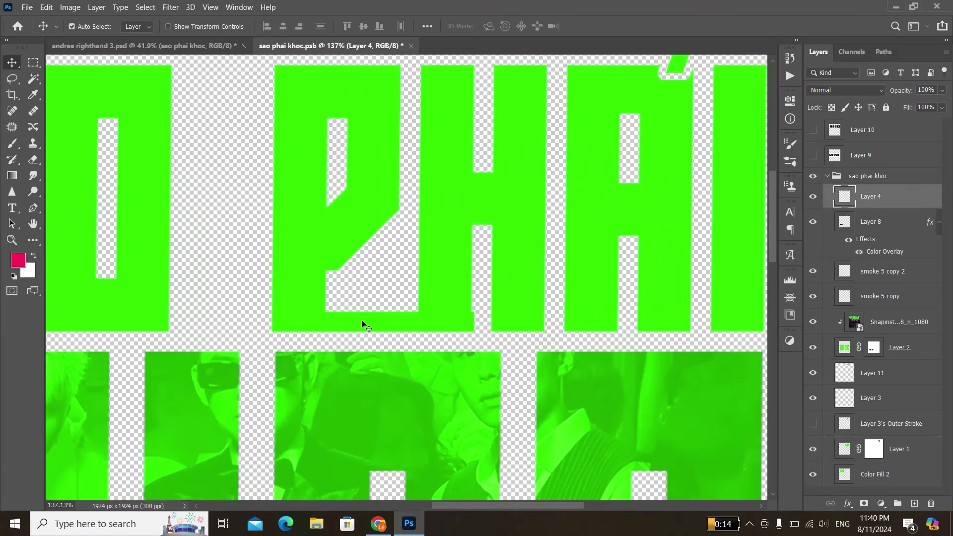
left_click(851, 199, "ctrl")
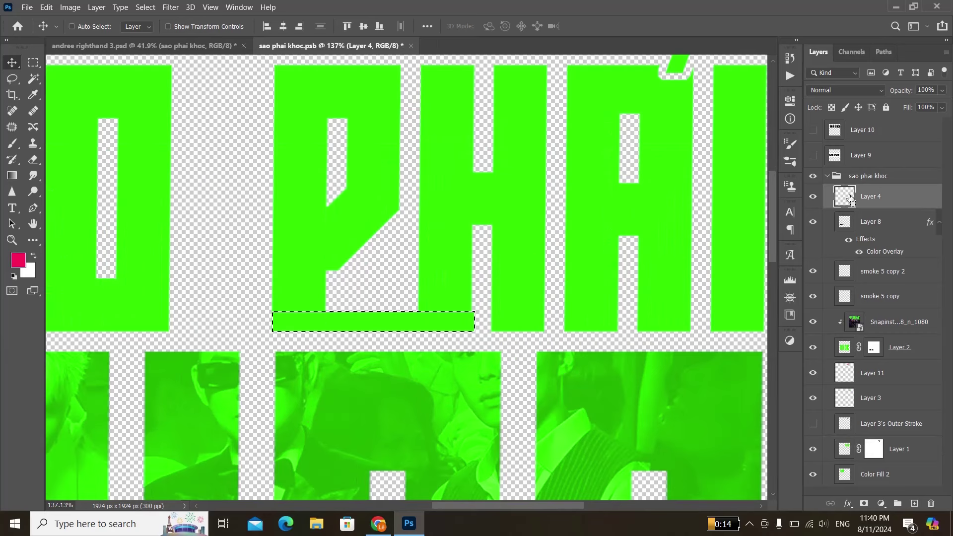
left_click(144, 8)
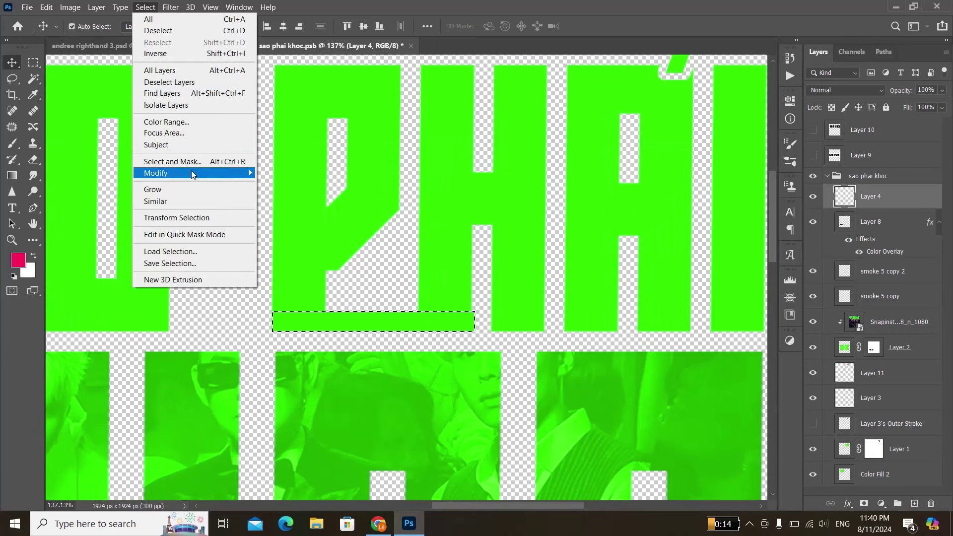
left_click(225, 166)
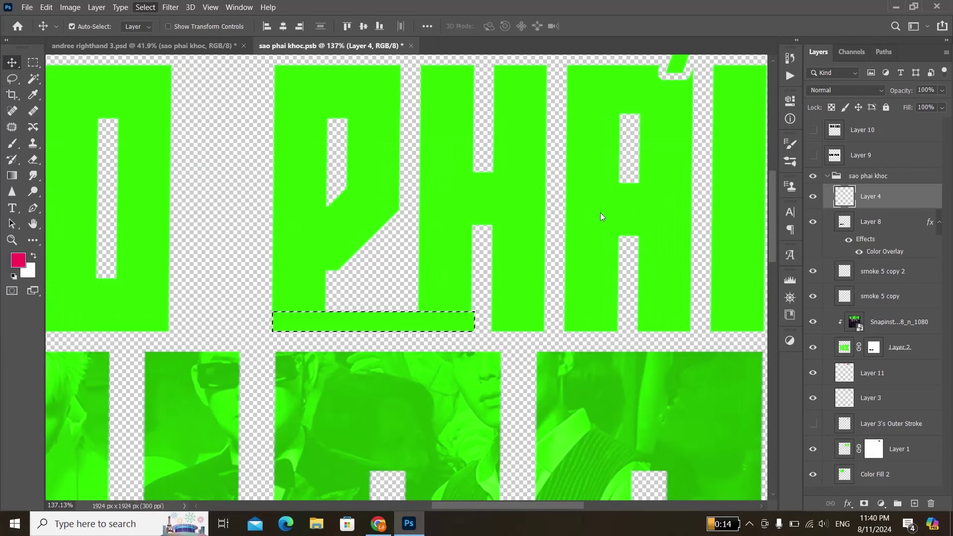
left_click(923, 493)
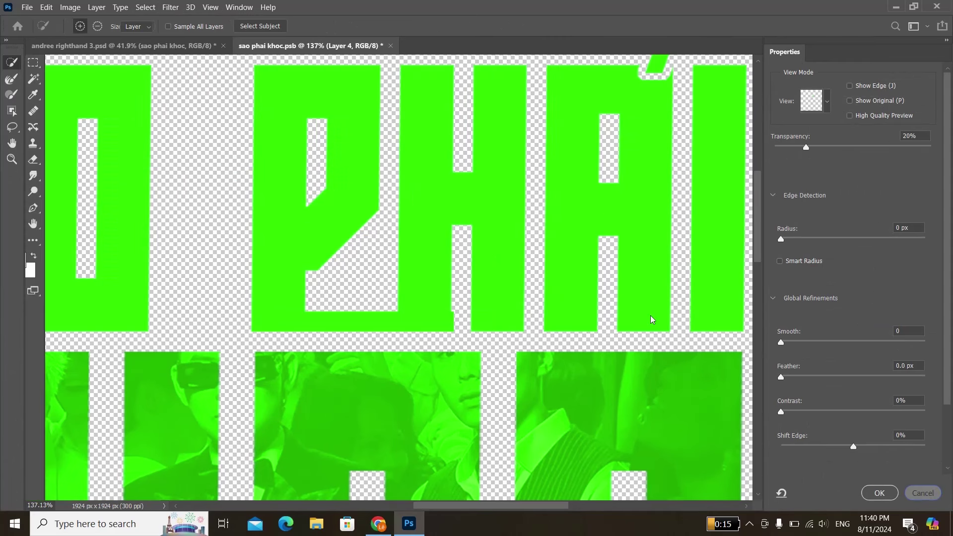
left_click(145, 7)
mouse_move(156, 172)
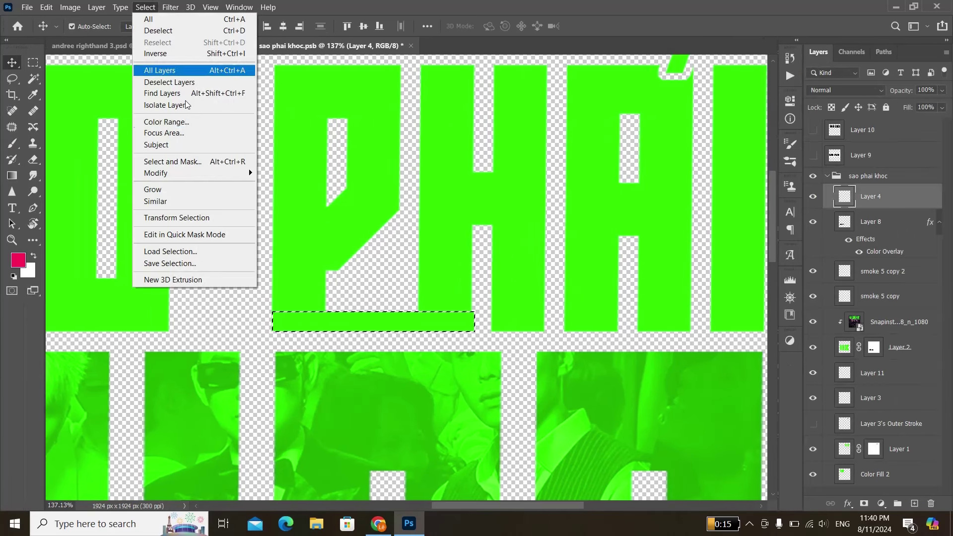
left_click(290, 196)
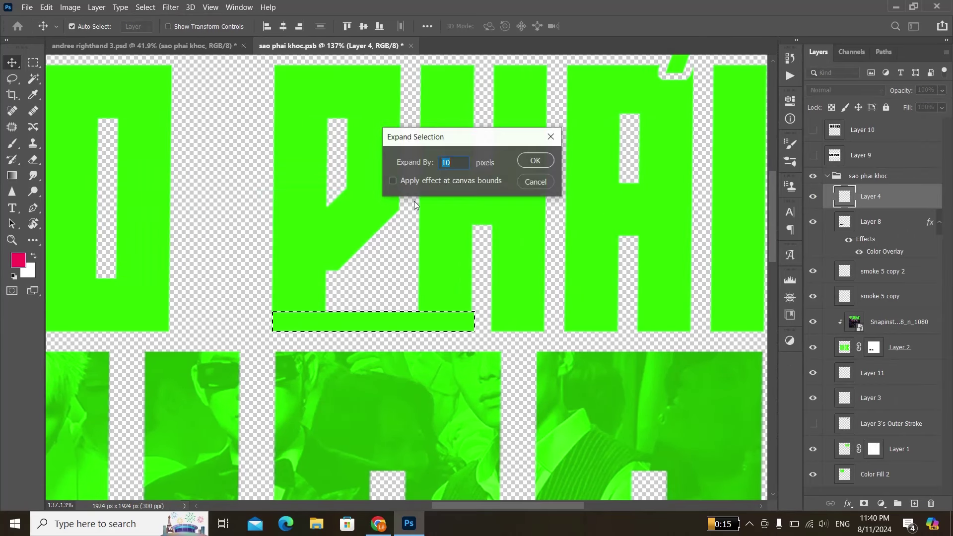
left_click(534, 161)
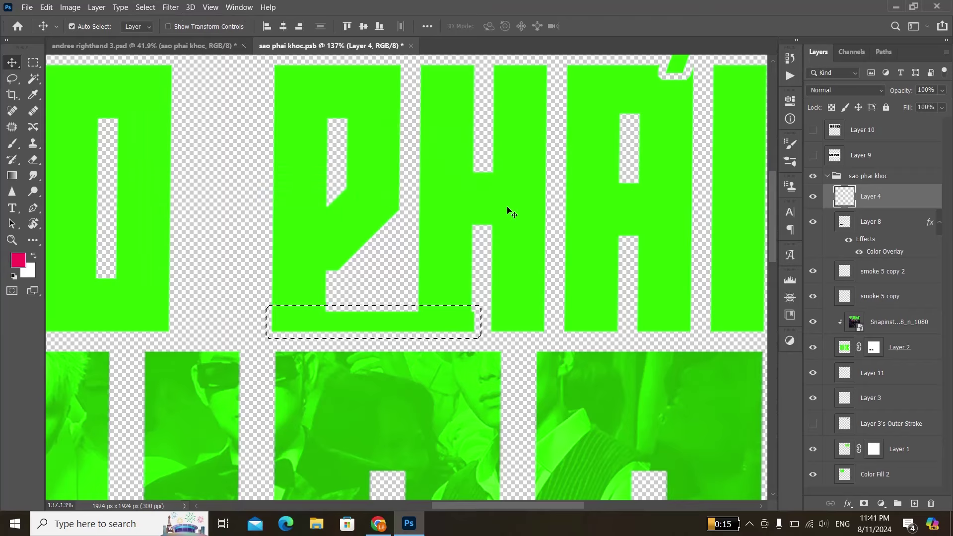
Paint black on Layer 1's mask over the selection to clear strokes above the bar, then deselect
left_click(875, 449)
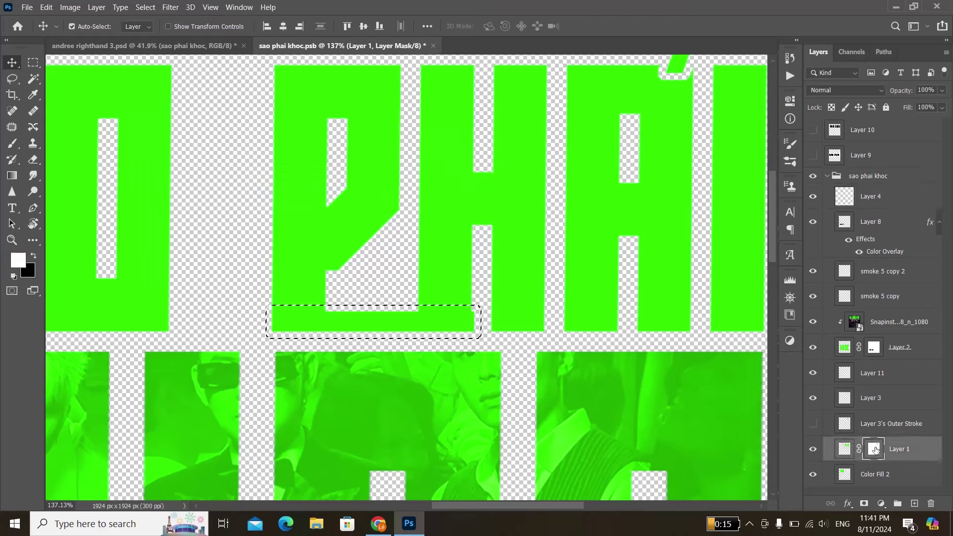
key("d")
key("b")
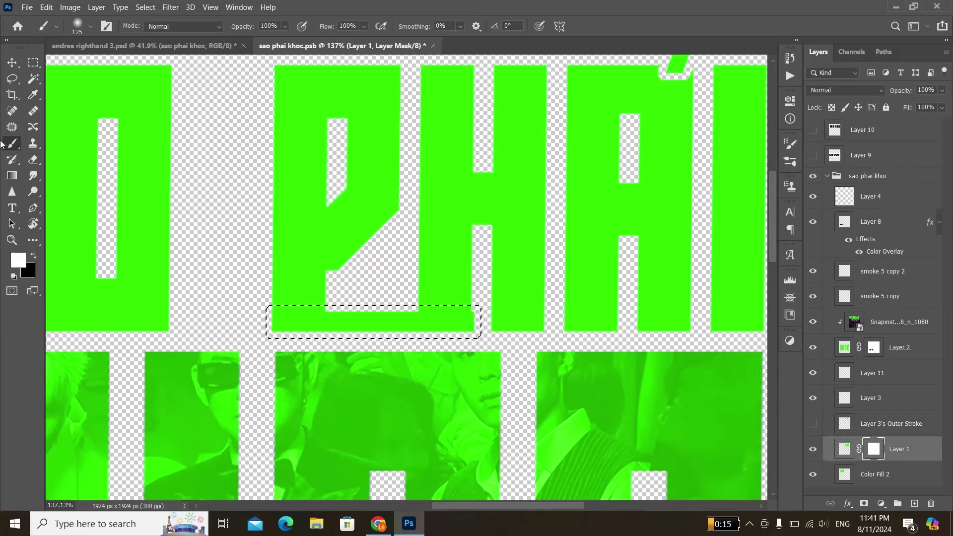
key("x")
scroll(478, 353, "up", 2)
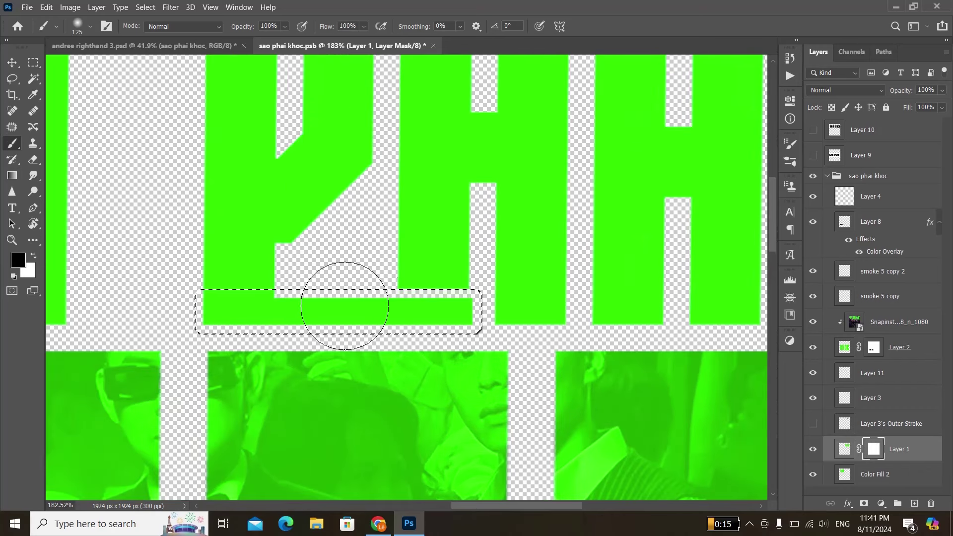
left_click_drag(344, 306, 192, 304)
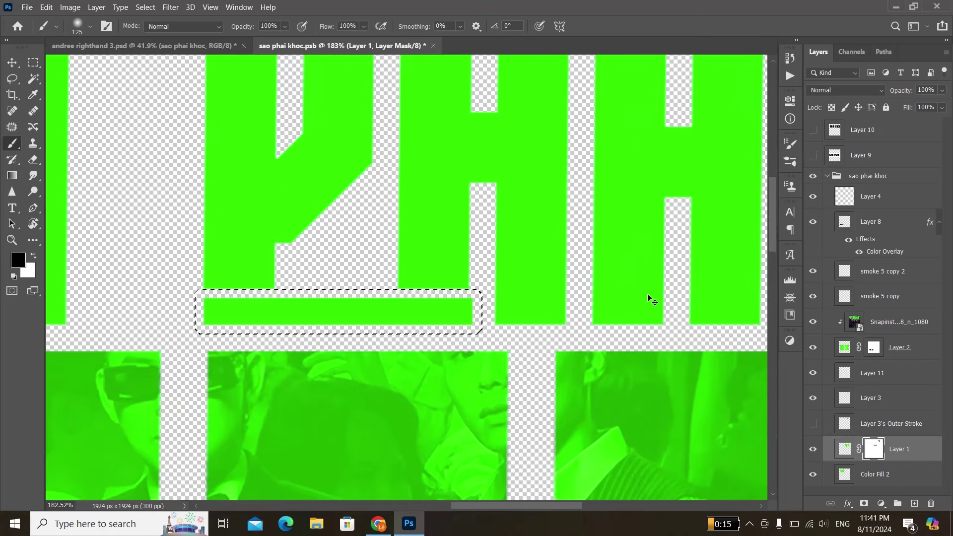
key("ctrl+d")
scroll(559, 285, "down", 6)
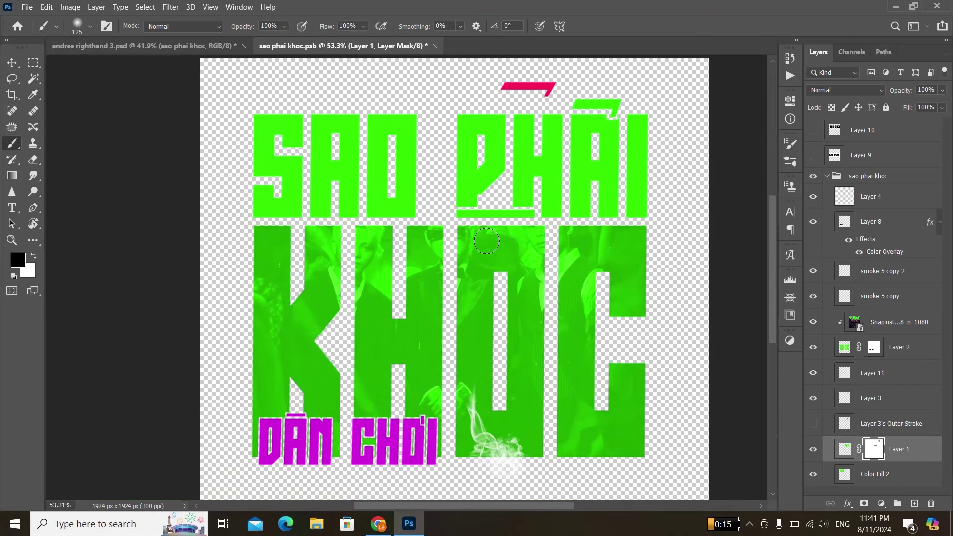
Release the Snapinsta crowd photo layer from its clipping mask on the lettering
key("v")
scroll(446, 275, "down", 2)
scroll(465, 246, "up", 1)
left_click(529, 276)
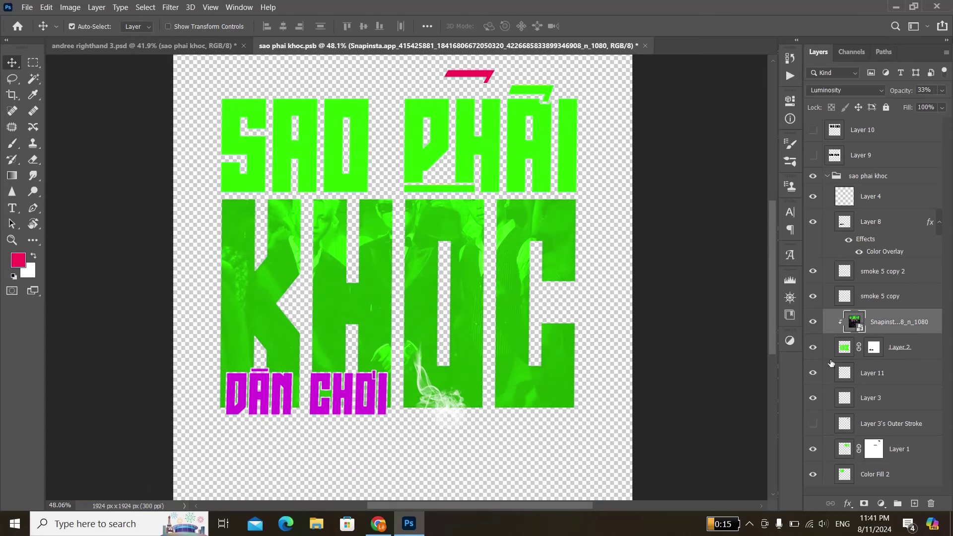
right_click(891, 320)
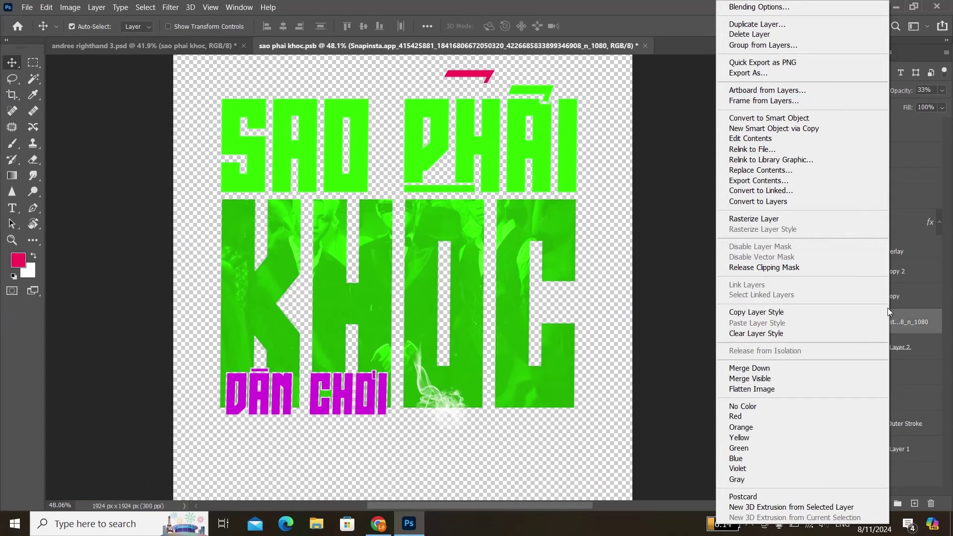
left_click(920, 330)
right_click(920, 329)
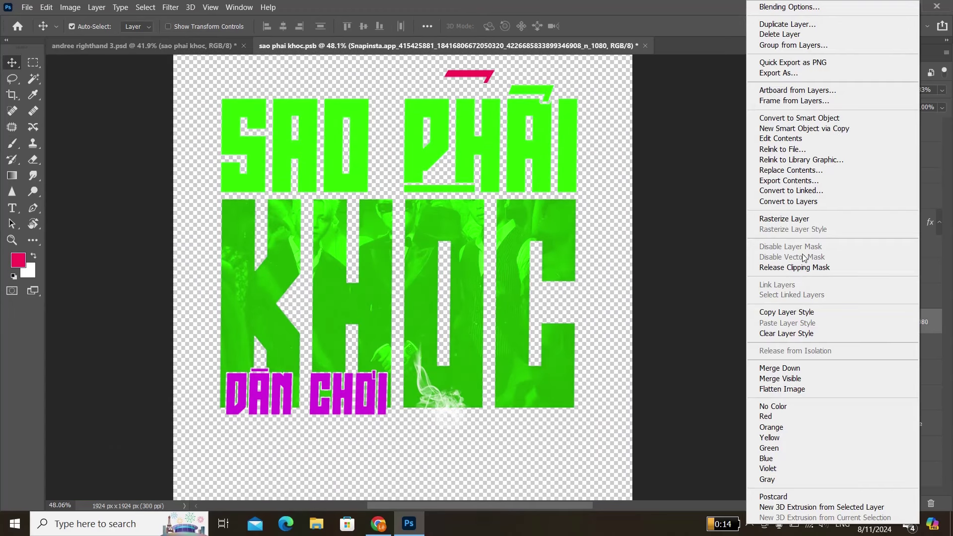
left_click(794, 267)
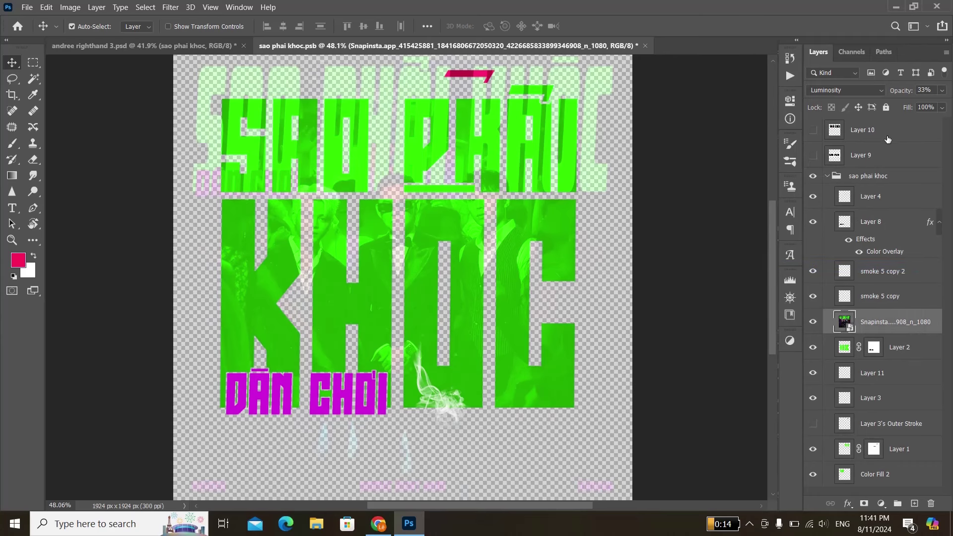
Set the crowd photo layer to 100% opacity and Normal blend mode
left_click(943, 95)
left_click_drag(936, 102, 943, 103)
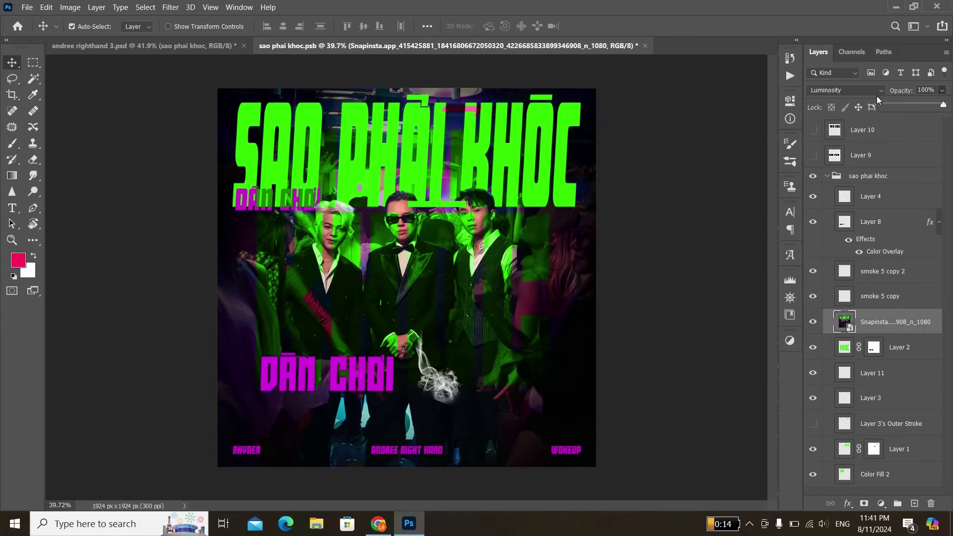
left_click(869, 90)
left_click(832, 97)
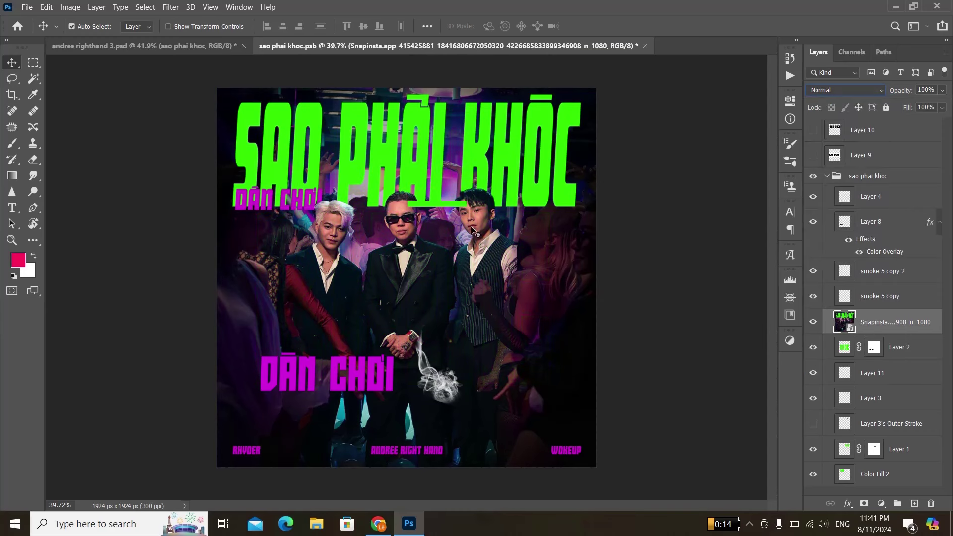
left_click(835, 92)
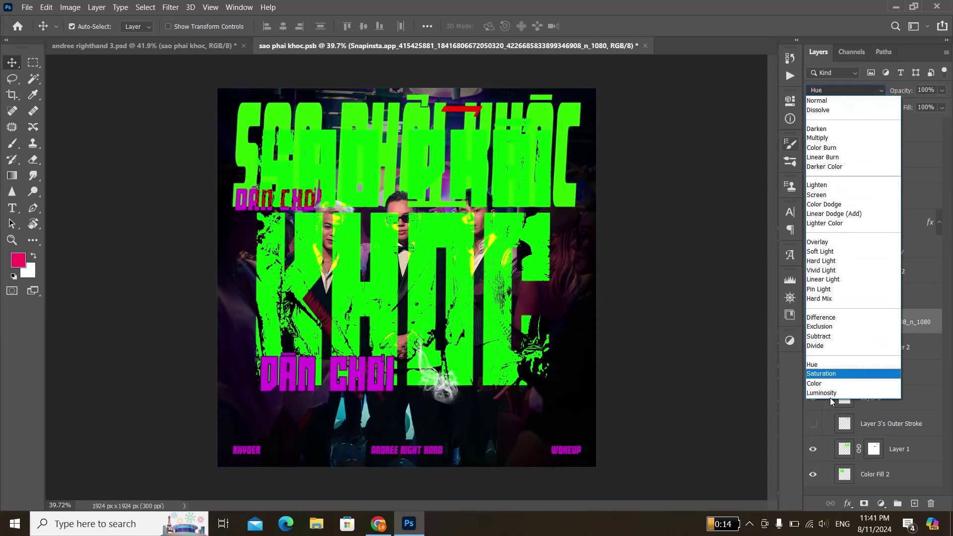
Set the crowd photo to Luminosity at 40% opacity and clip it back into the lettering
left_click(832, 393)
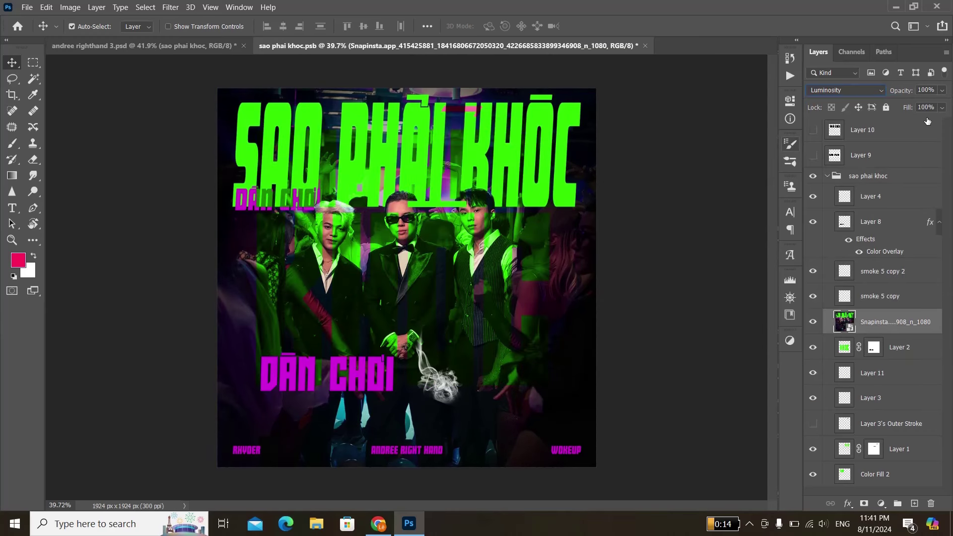
left_click(943, 91)
left_click_drag(913, 102, 909, 103)
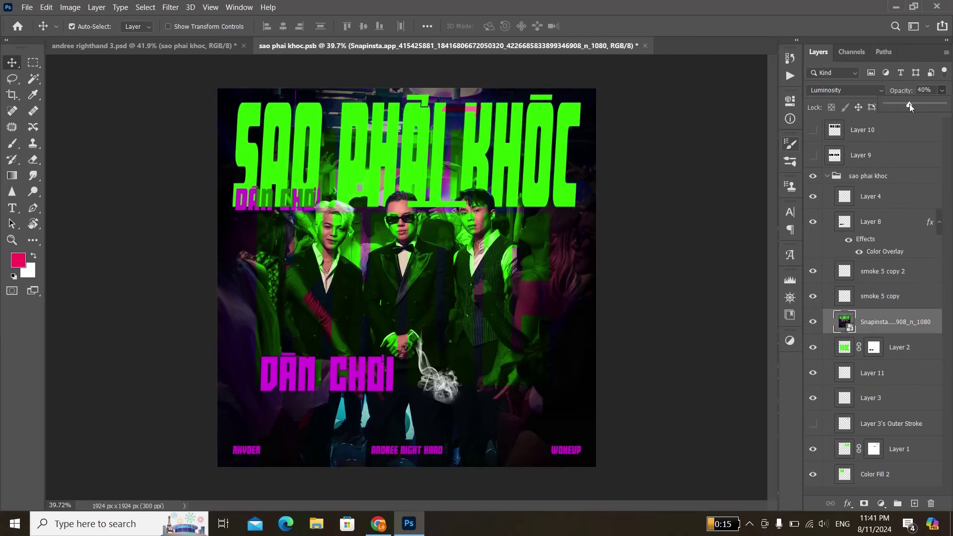
right_click(897, 318)
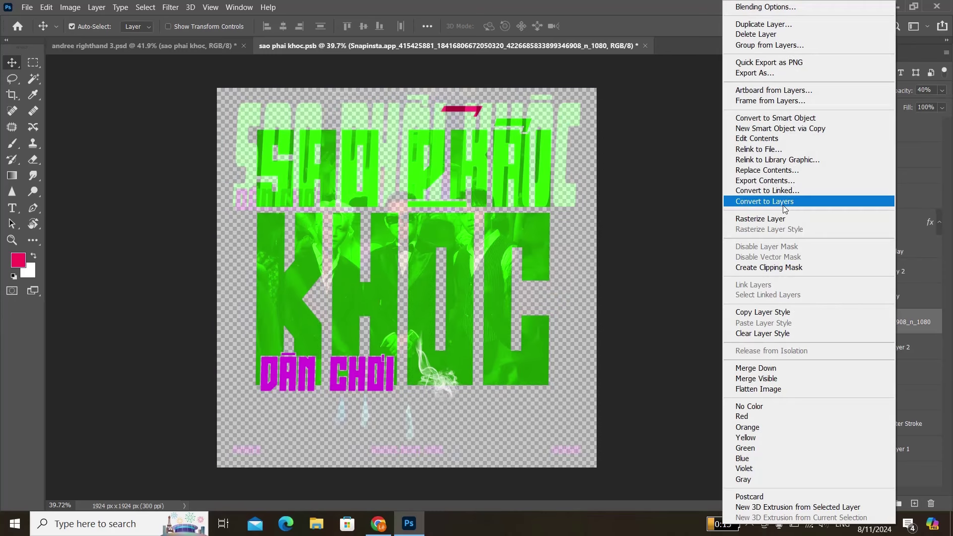
left_click(768, 269)
Toggle the green KHOC image layer's visibility to compare the result
scroll(428, 252, "up", 2)
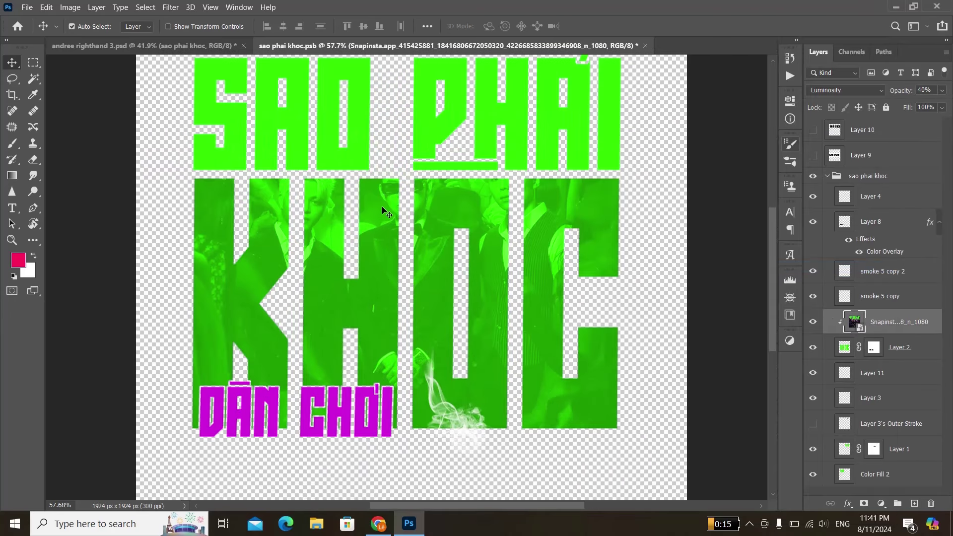
scroll(382, 206, "up", 3)
scroll(326, 169, "down", 2)
scroll(304, 162, "down", 2)
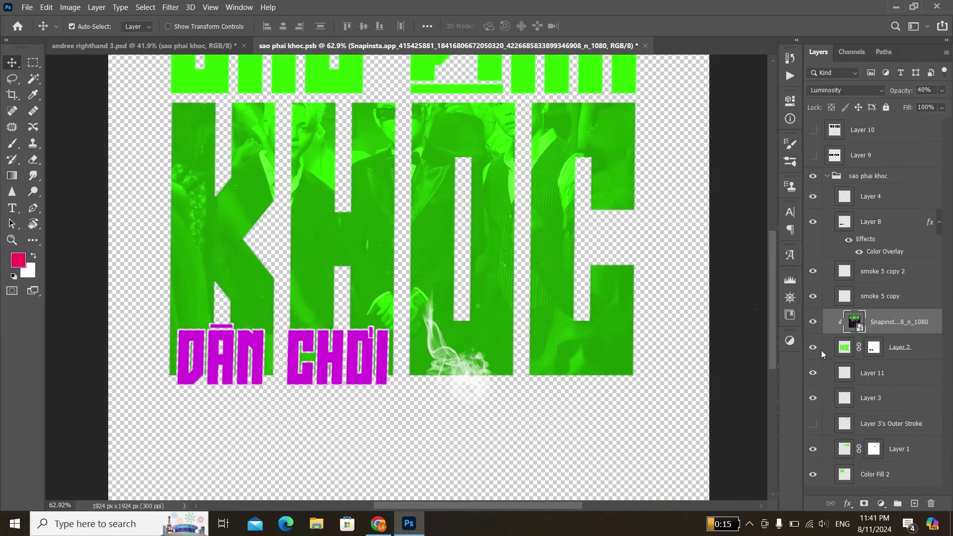
left_click(813, 347)
left_click(813, 347)
left_click(814, 347)
left_click(813, 347)
Delete the red bar above PHẢI
scroll(374, 309, "down", 4)
key("ctrl")
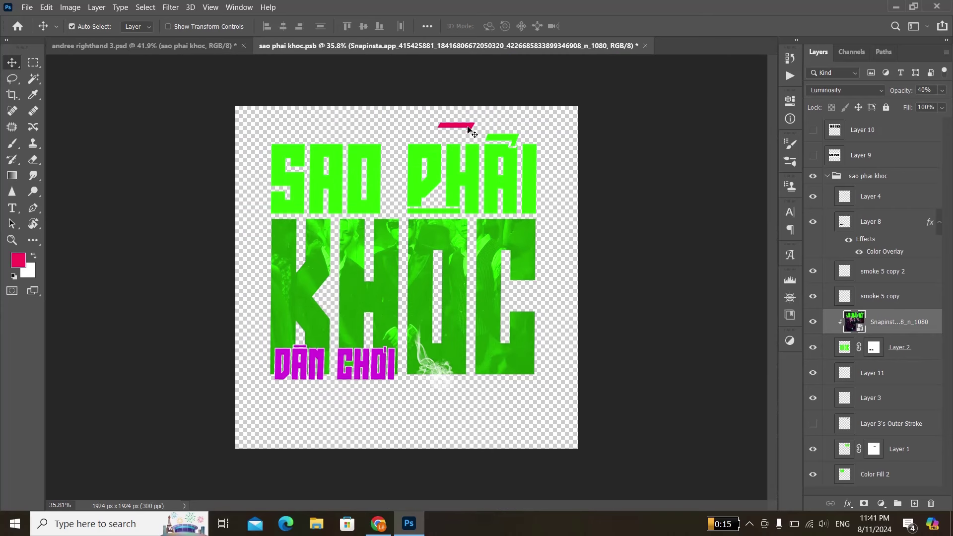
left_click(469, 130)
key("Delete")
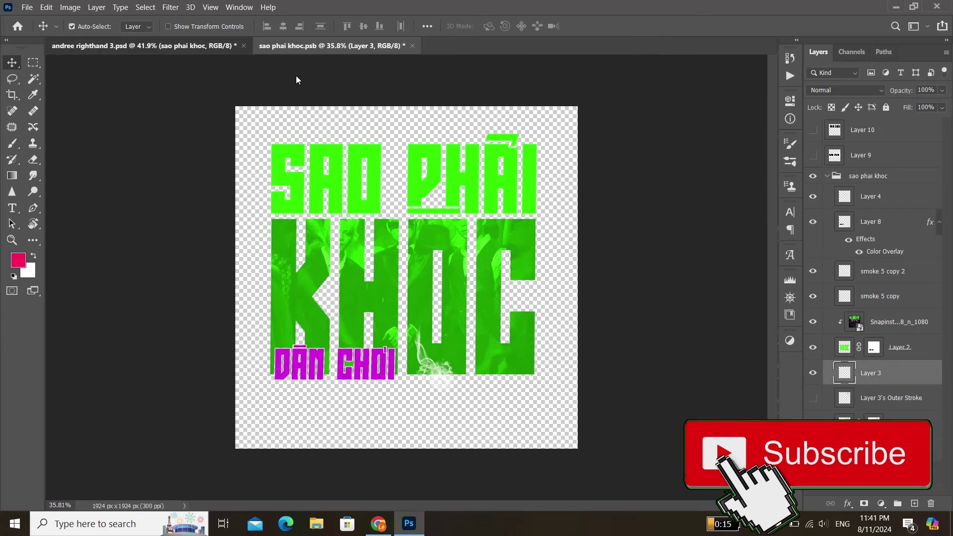
Switch to the andree righthand 3.psd poster and zoom out to view it whole
key("ctrl+Tab")
scroll(584, 215, "up", 5)
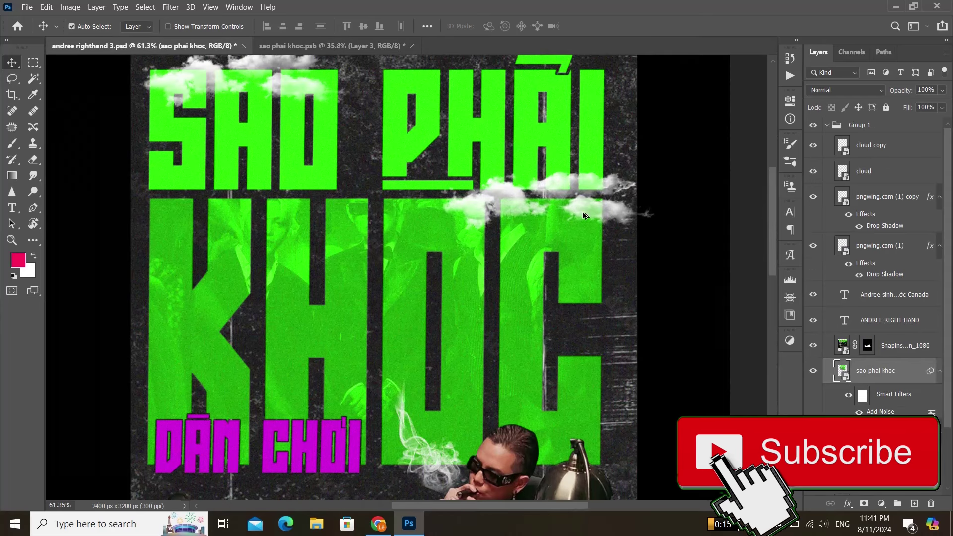
scroll(584, 215, "down", 2)
scroll(596, 213, "down", 2)
scroll(624, 213, "down", 1)
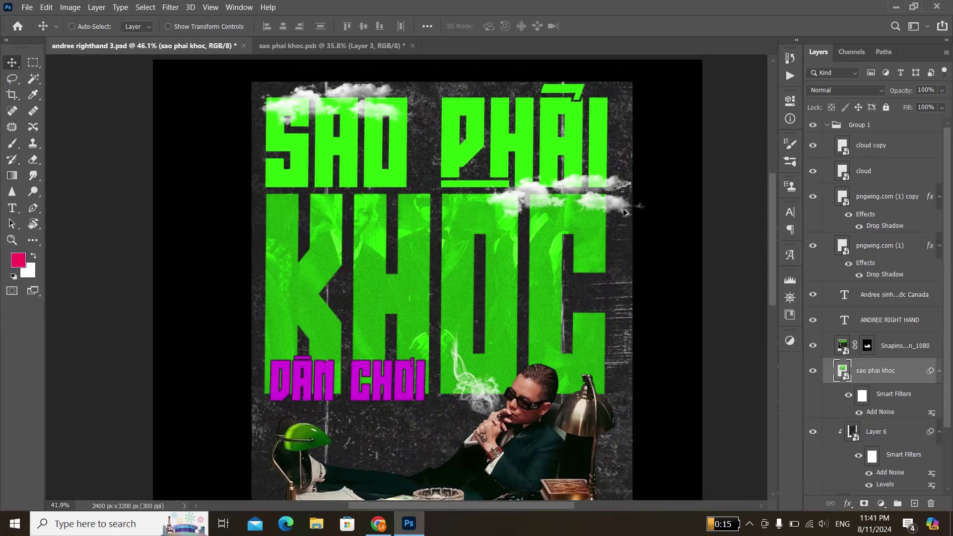
scroll(625, 213, "down", 2)
scroll(616, 213, "down", 1)
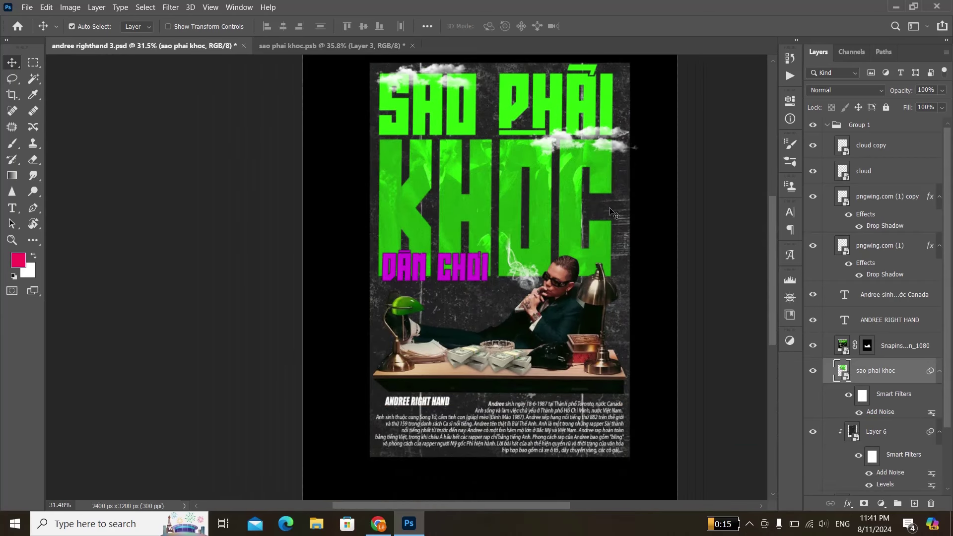
scroll(614, 212, "down", 2)
scroll(508, 201, "up", 2)
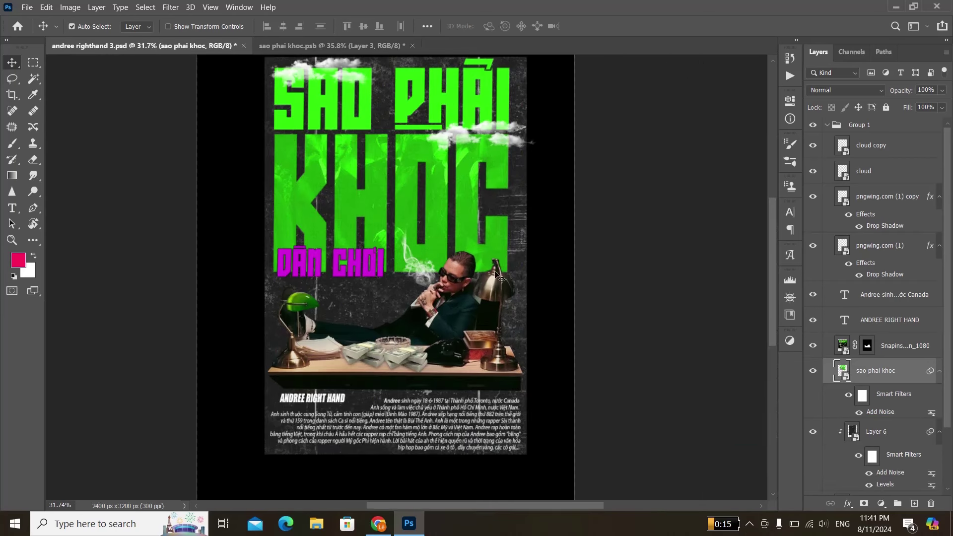
scroll(889, 424, "down", 1)
scroll(906, 438, "down", 2)
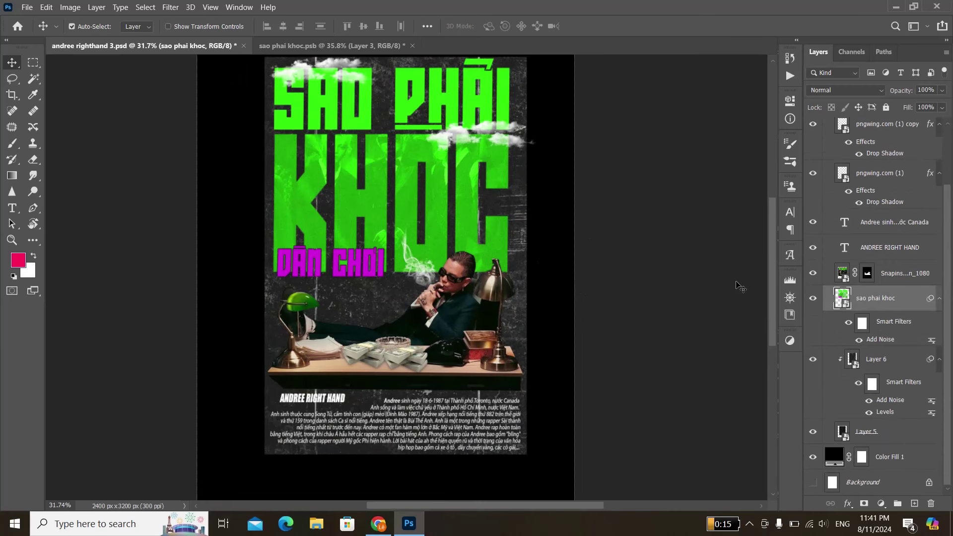
scroll(585, 210, "down", 2)
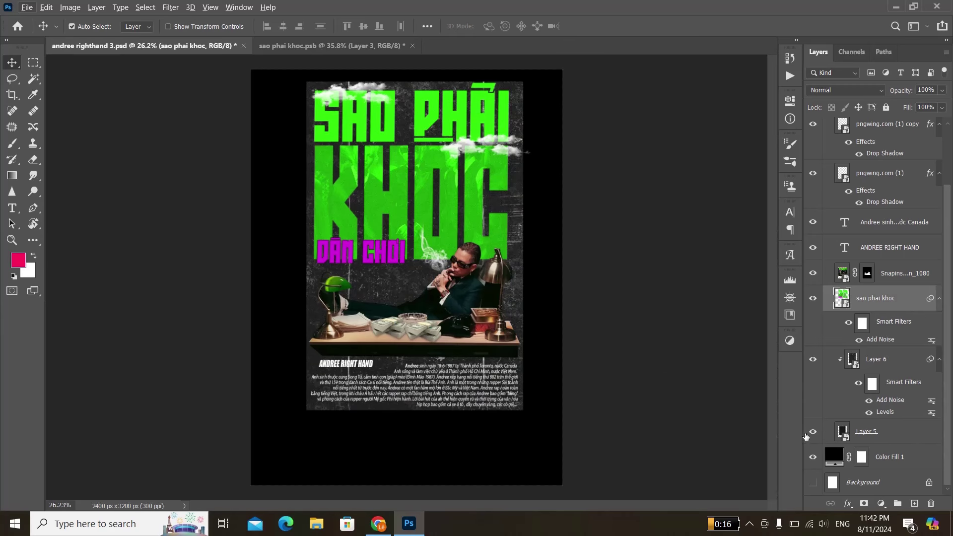
scroll(413, 278, "up", 1)
Add a new layer clipped to Layer 5 and select the whole poster, grunge texture hidden
left_click(884, 440)
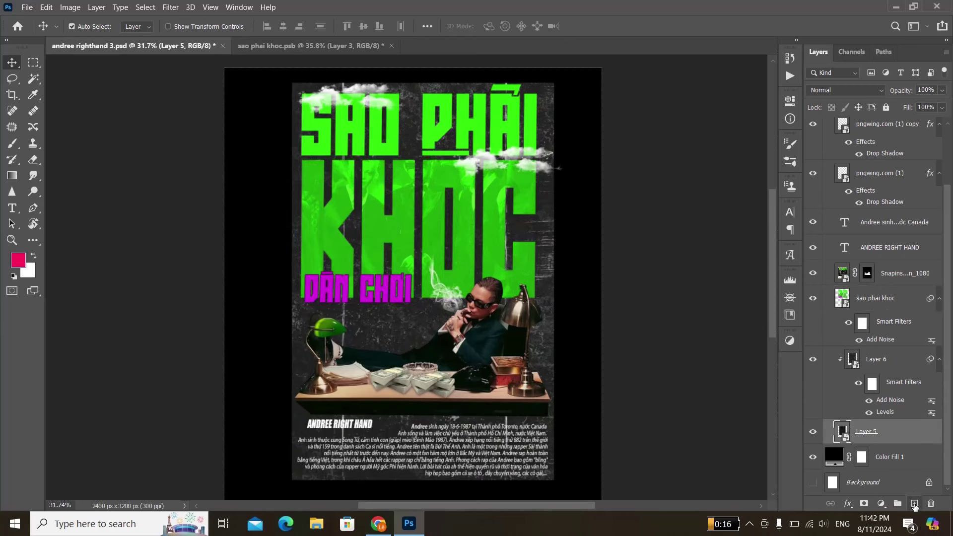
left_click(914, 503)
key("m")
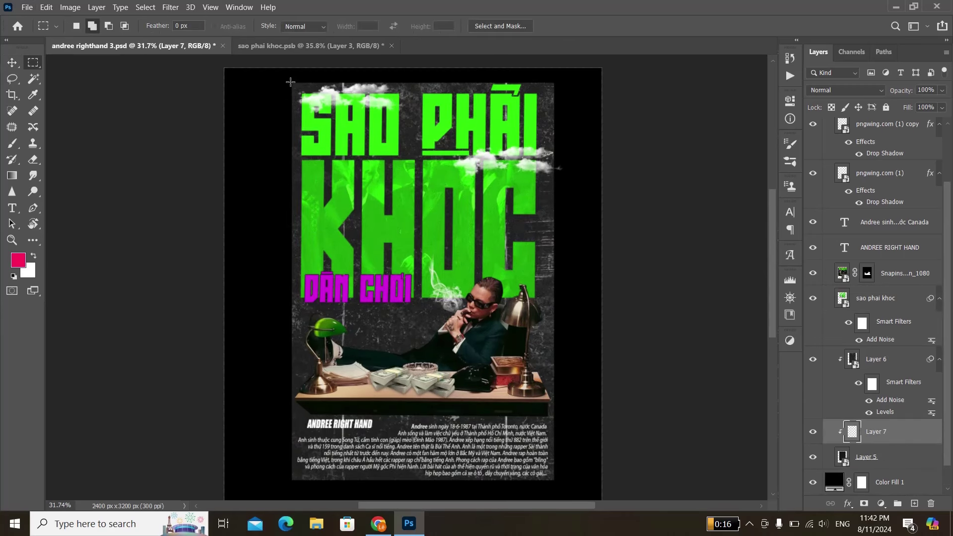
left_click(813, 359)
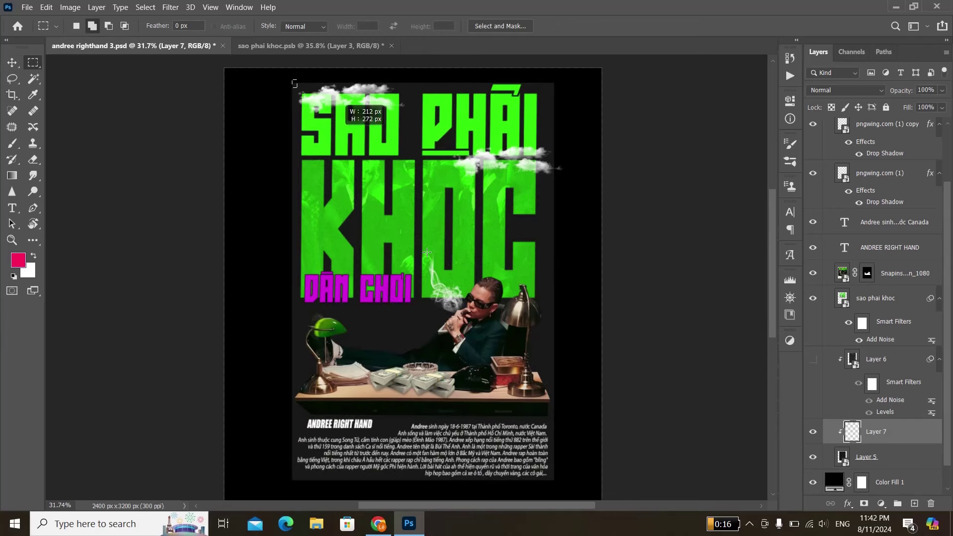
left_click_drag(294, 80, 570, 491)
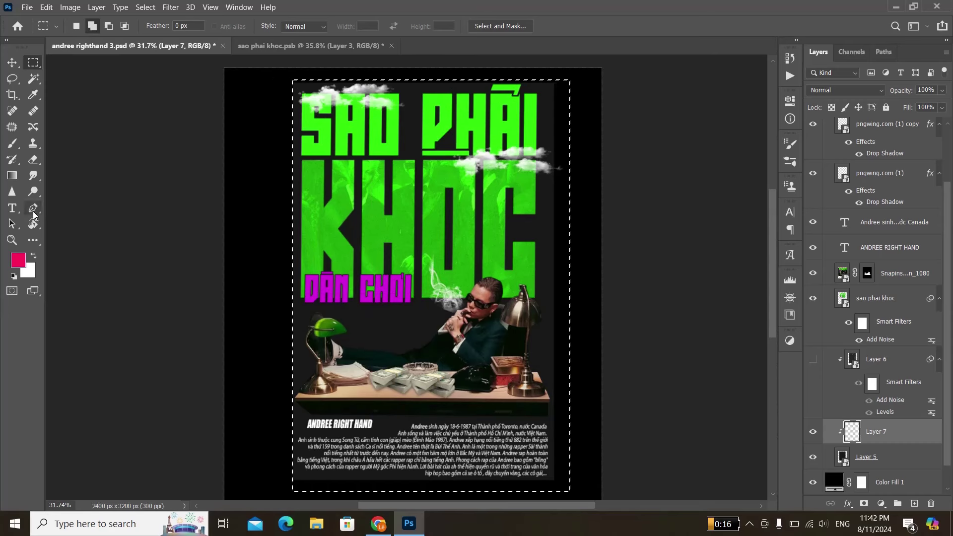
Try a pink fill on the poster background, then undo it and deselect
left_click(34, 223)
key("g")
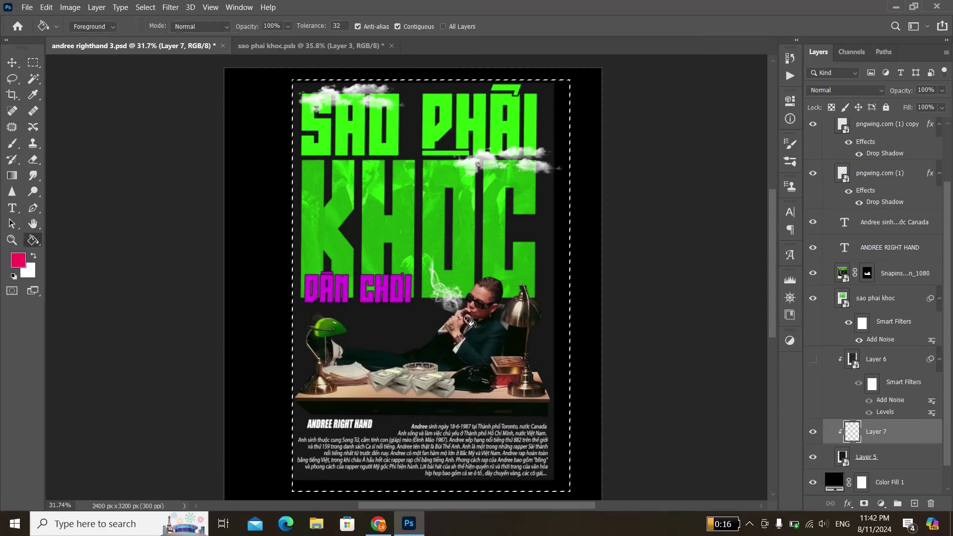
left_click(566, 346)
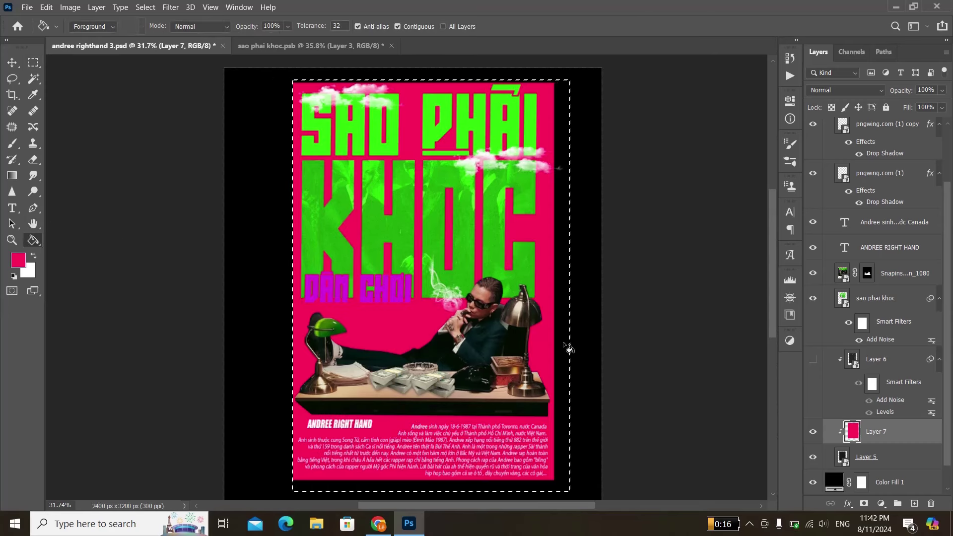
key("ctrl+z")
key("ctrl+d")
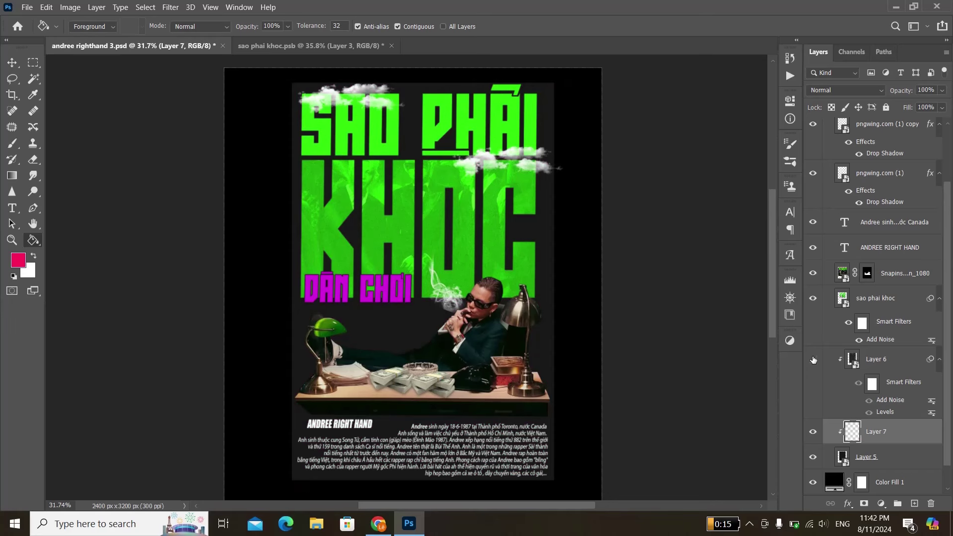
Turn the grunge texture layer back on and compare it toggled off and on
left_click(813, 359)
scroll(668, 299, "down", 1)
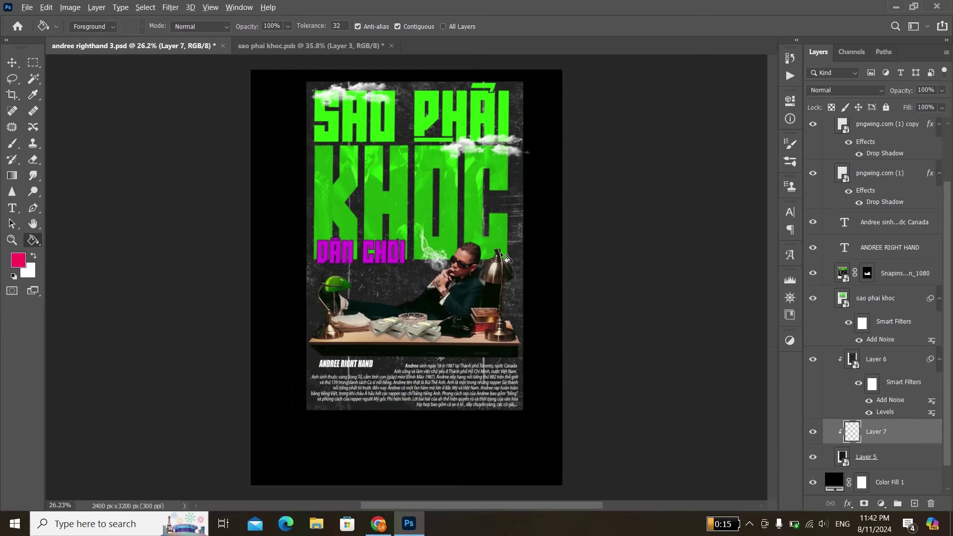
scroll(502, 255, "up", 1)
left_click(813, 359)
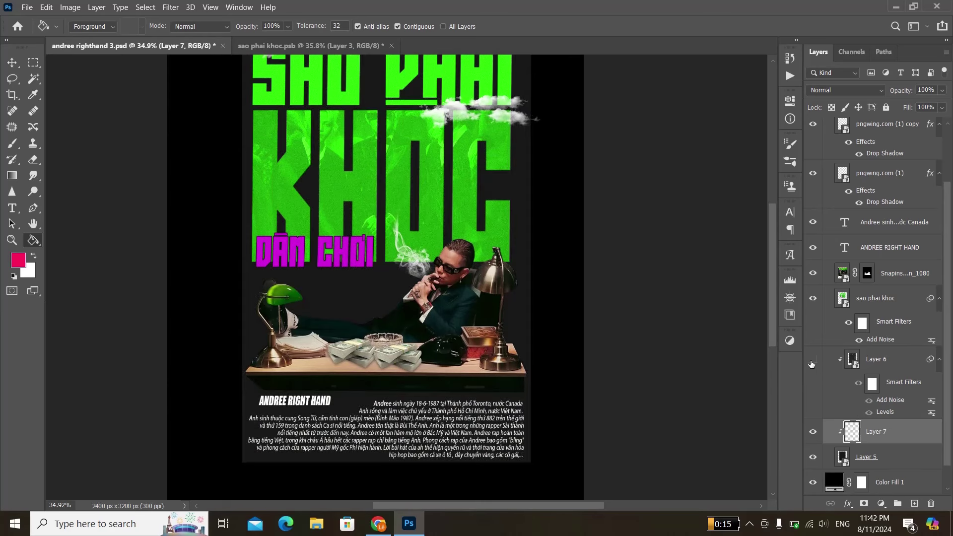
scroll(349, 258, "up", 1)
scroll(349, 258, "down", 1)
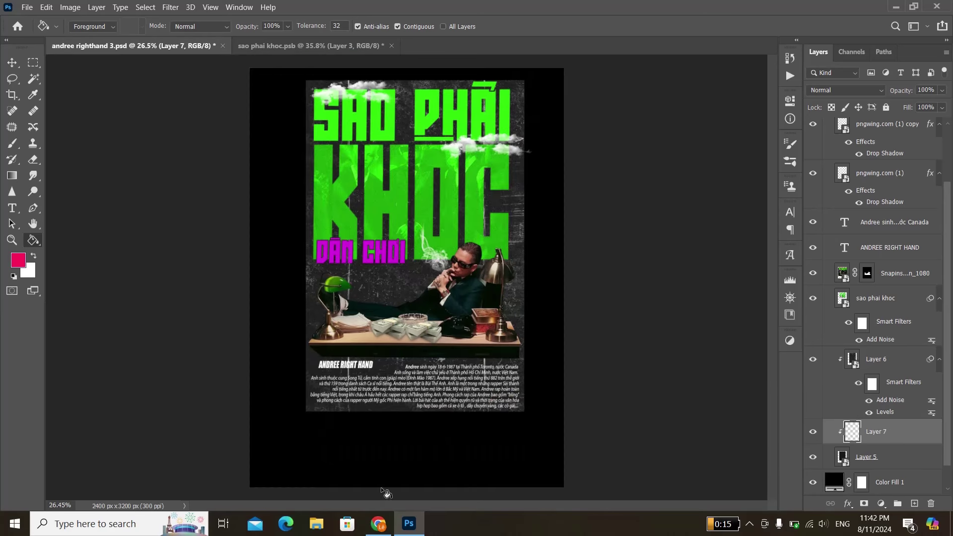
left_click(378, 524)
Browse the 'black grunge background' image results in Chrome
left_click(377, 13)
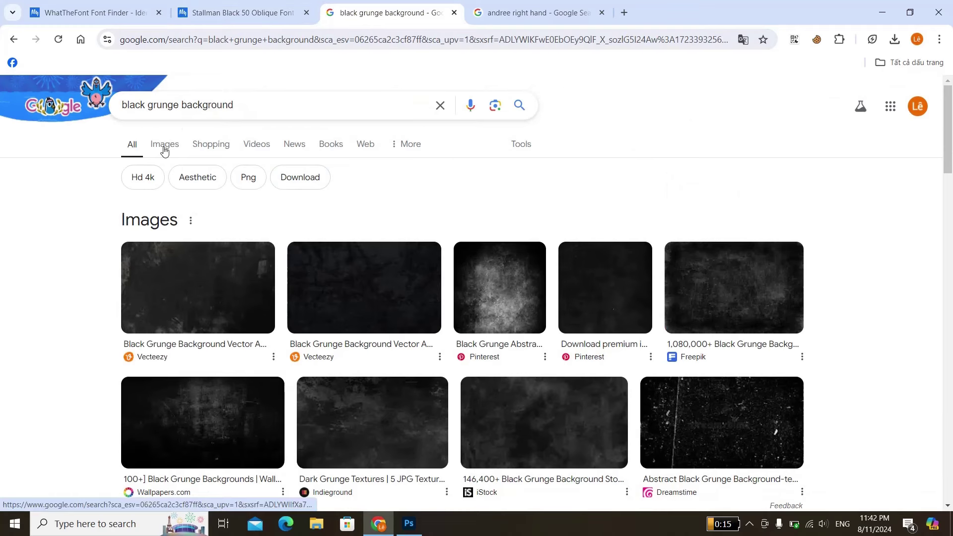
scroll(462, 300, "down", 5)
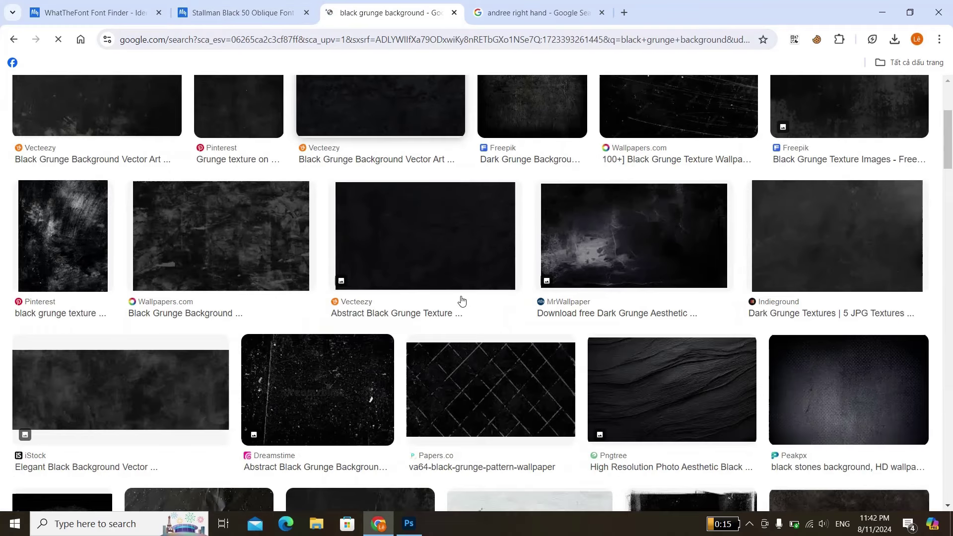
scroll(681, 228, "up", 3)
scroll(681, 228, "down", 7)
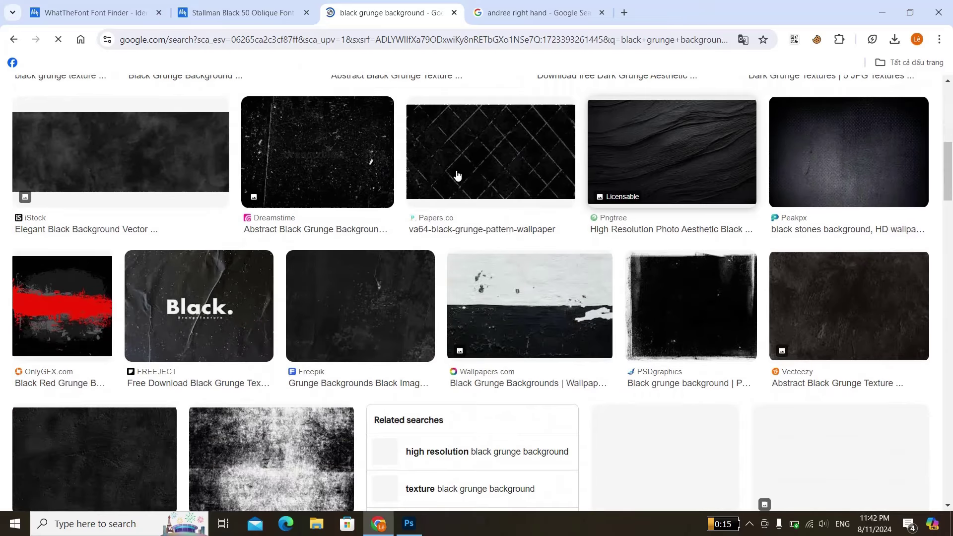
scroll(306, 302, "down", 3)
key("alt+Tab")
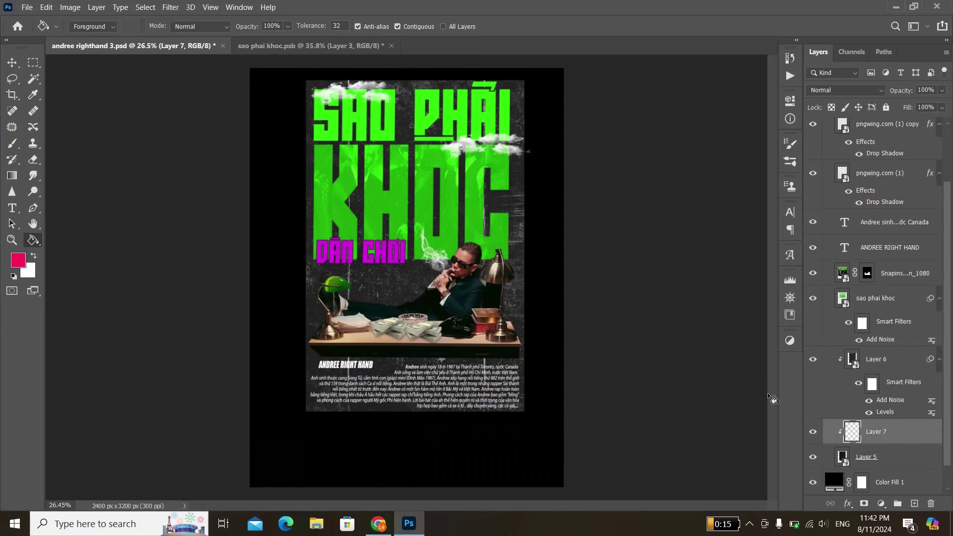
left_click(875, 361)
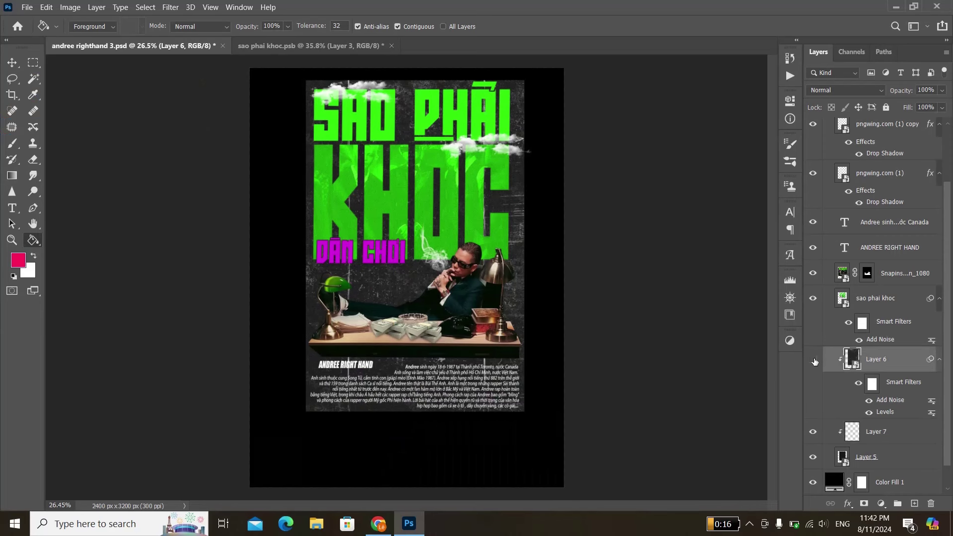
right_click(909, 363)
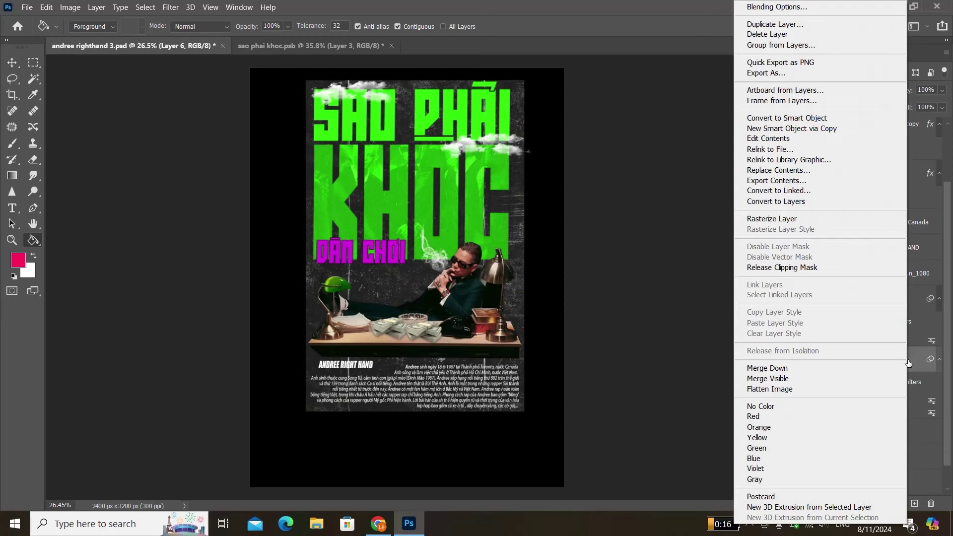
left_click(792, 268)
right_click(874, 360)
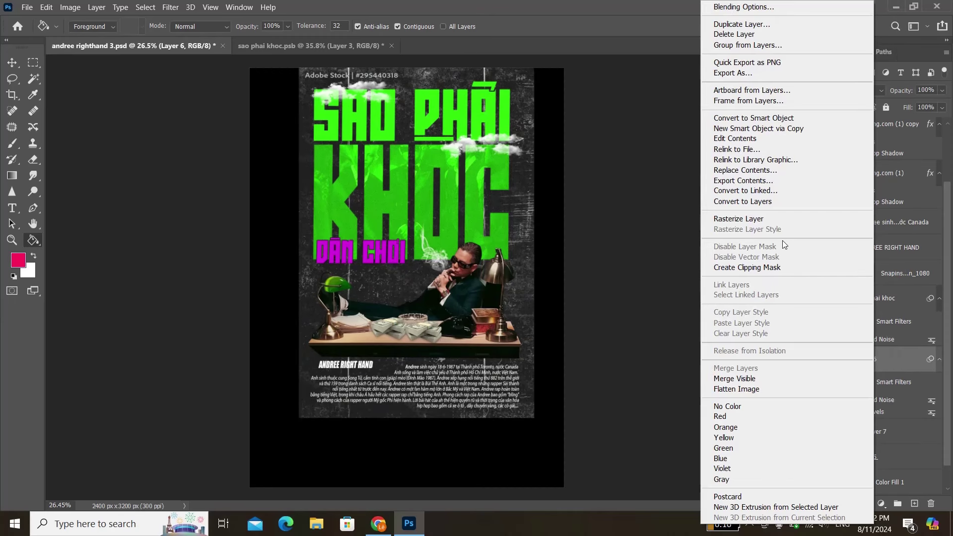
left_click(760, 268)
scroll(567, 266, "down", 1)
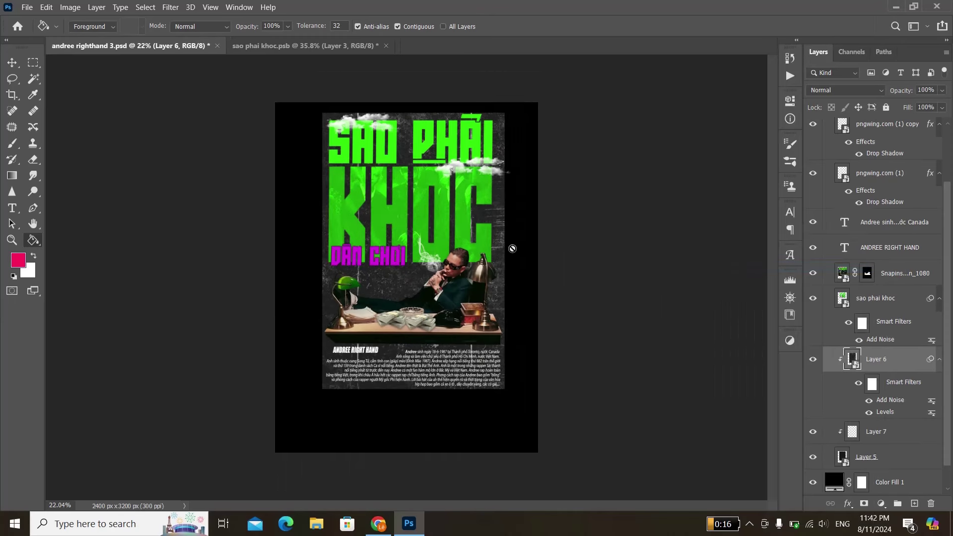
scroll(446, 226, "up", 2)
scroll(446, 223, "down", 1)
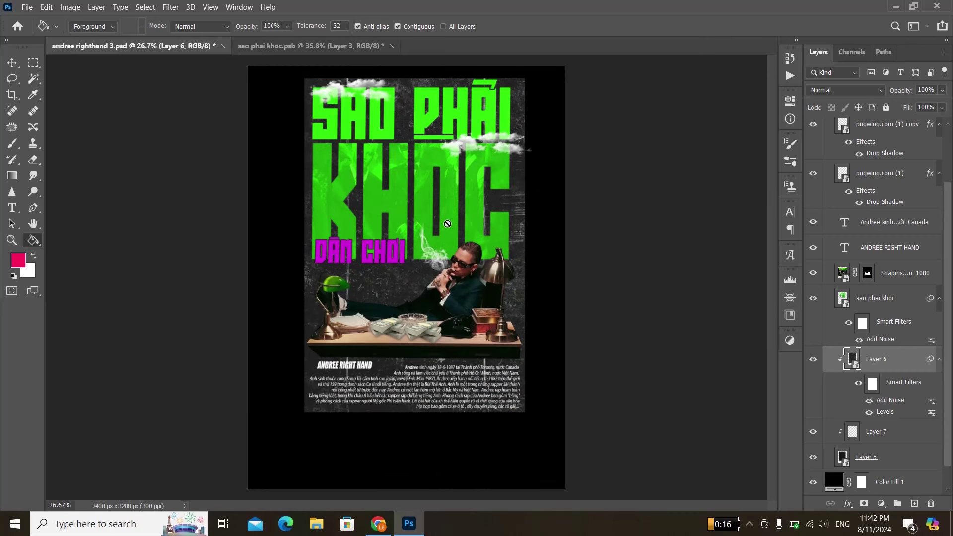
scroll(448, 224, "up", 1)
scroll(447, 224, "up", 2)
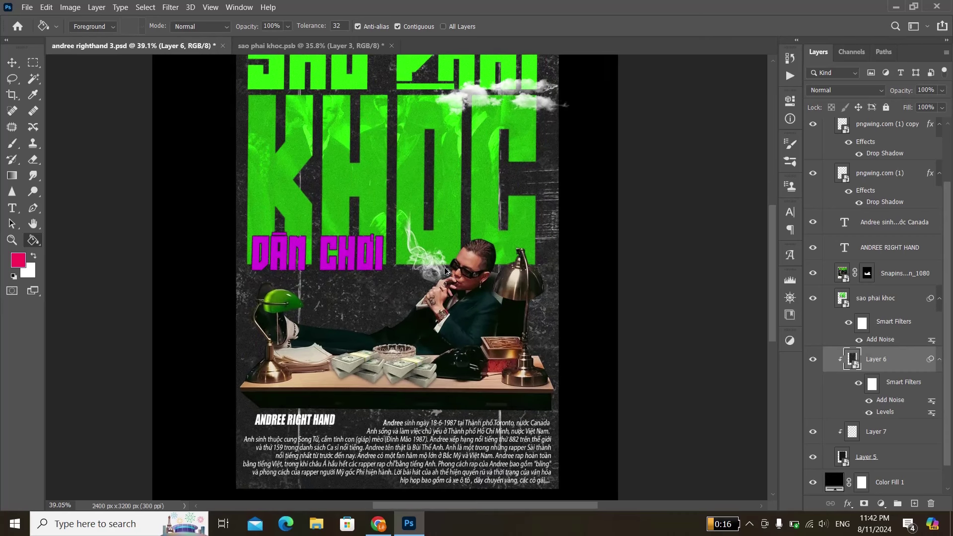
key("v")
scroll(444, 267, "down", 1)
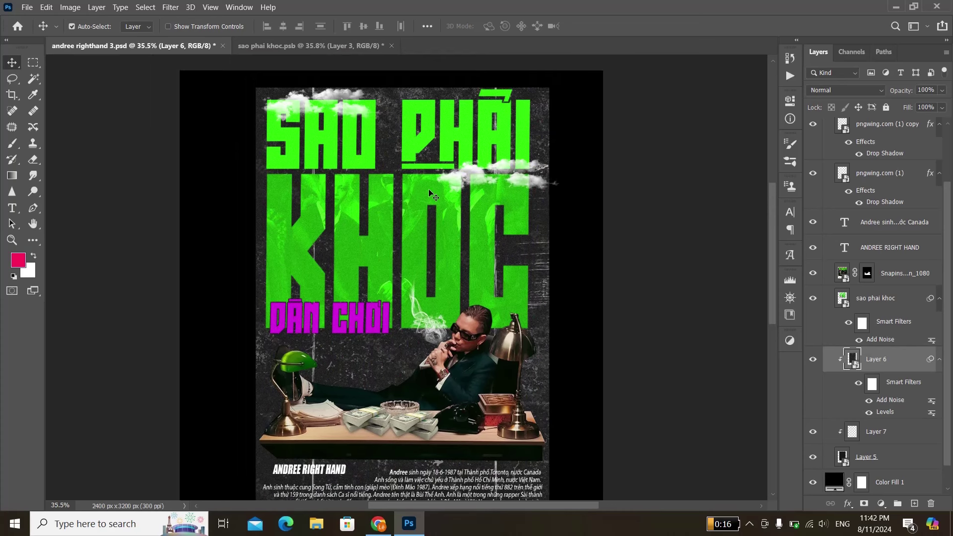
scroll(451, 399, "up", 1)
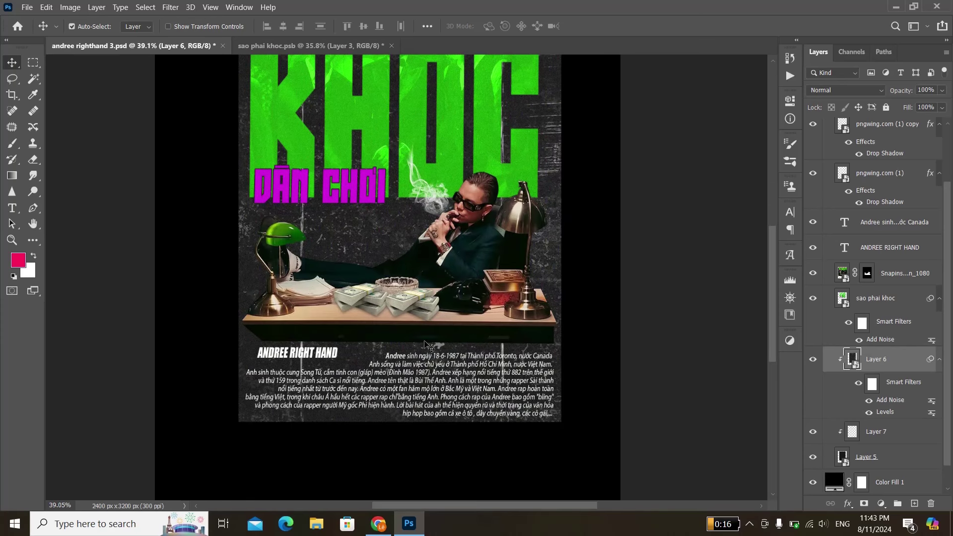
scroll(392, 293, "down", 1)
scroll(444, 226, "up", 1)
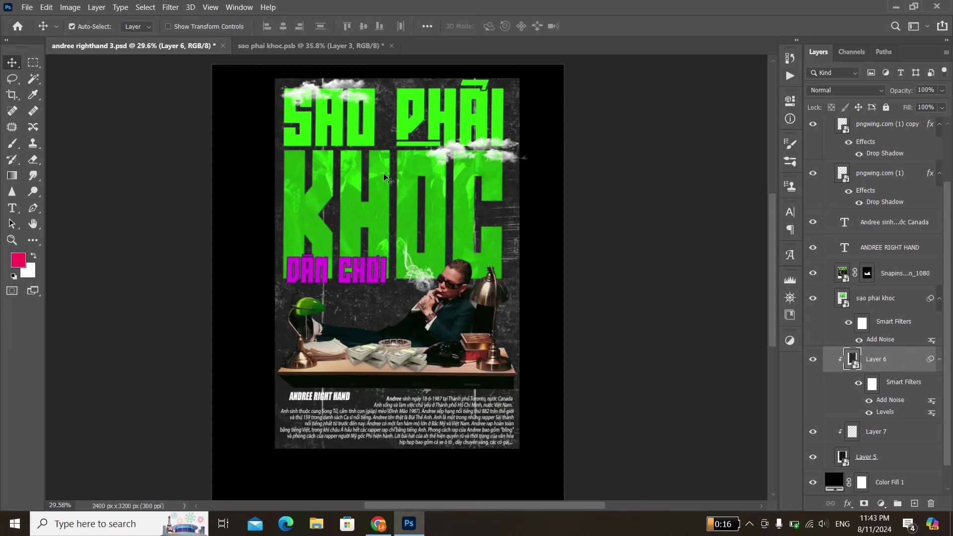
scroll(388, 180, "up", 1)
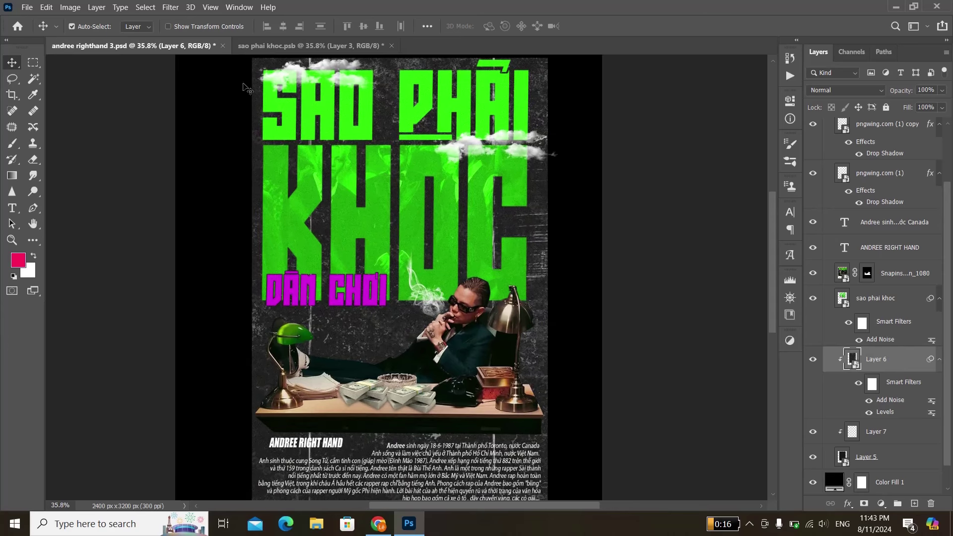
scroll(264, 78, "up", 1)
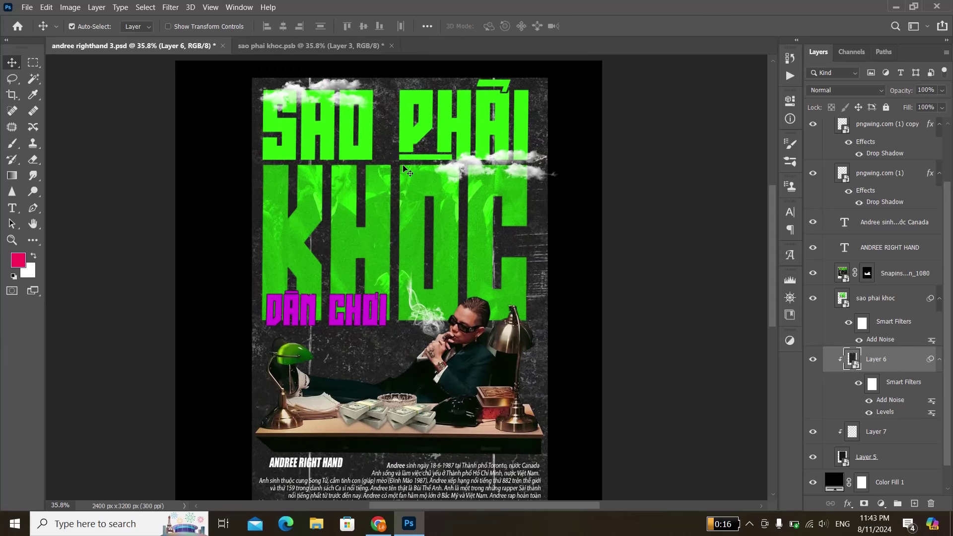
scroll(422, 182, "down", 1)
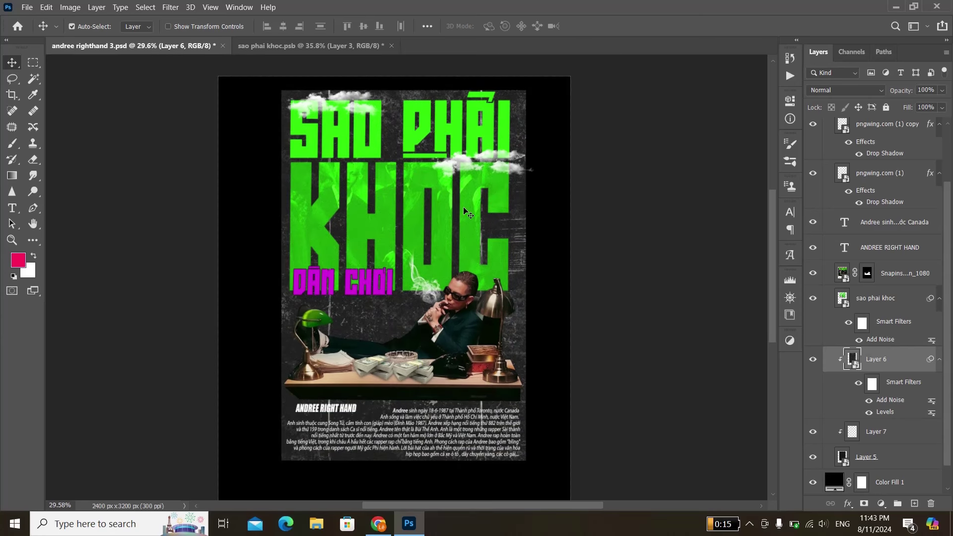
scroll(465, 210, "down", 1)
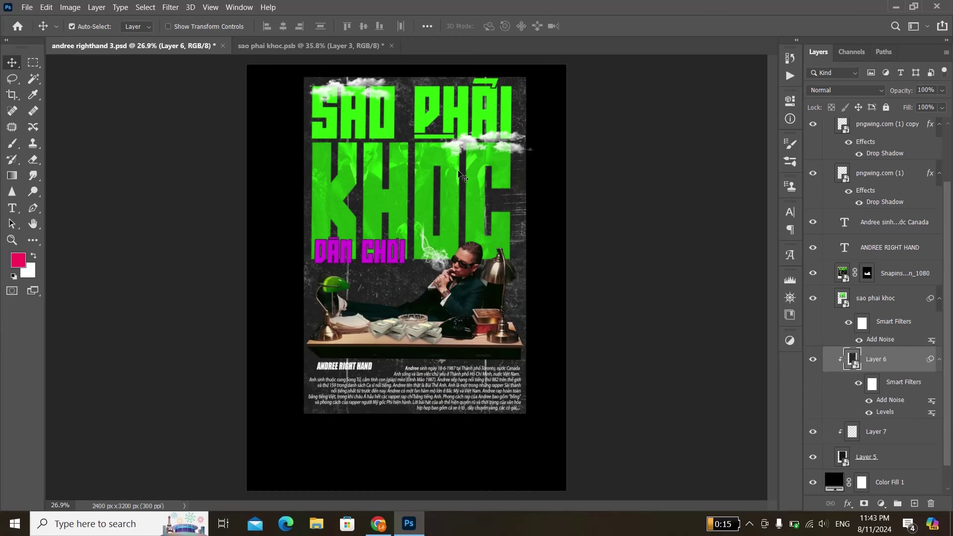
scroll(457, 174, "up", 2)
scroll(474, 225, "down", 1)
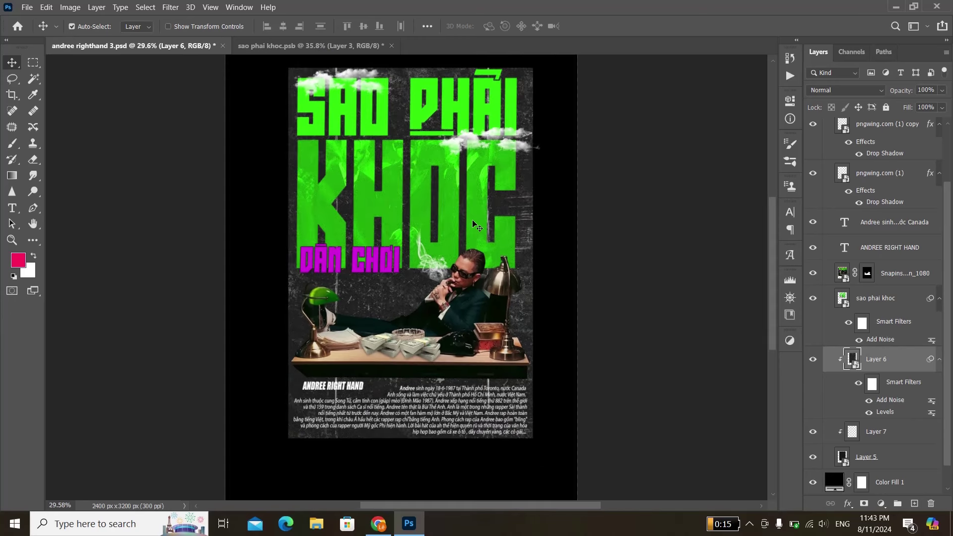